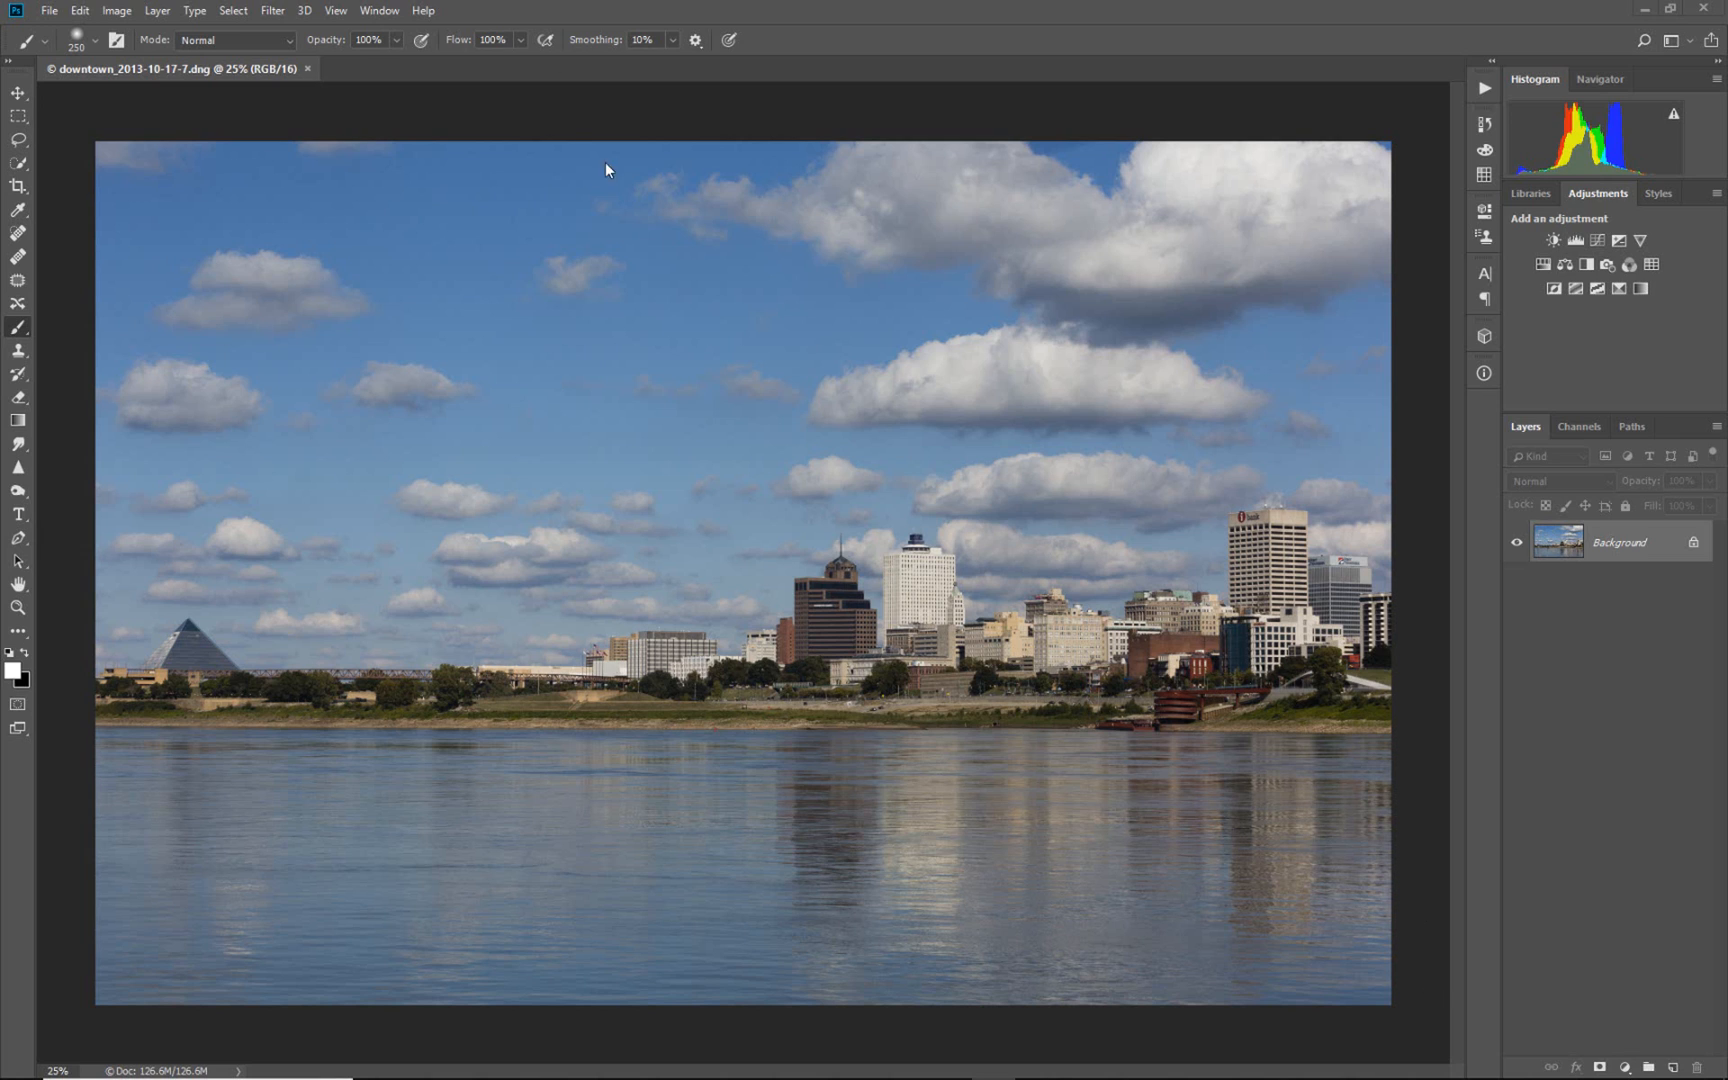
Open the Luminosity Masks extension panel.
{"action": "left_click", "coordinate": [384, 12]}
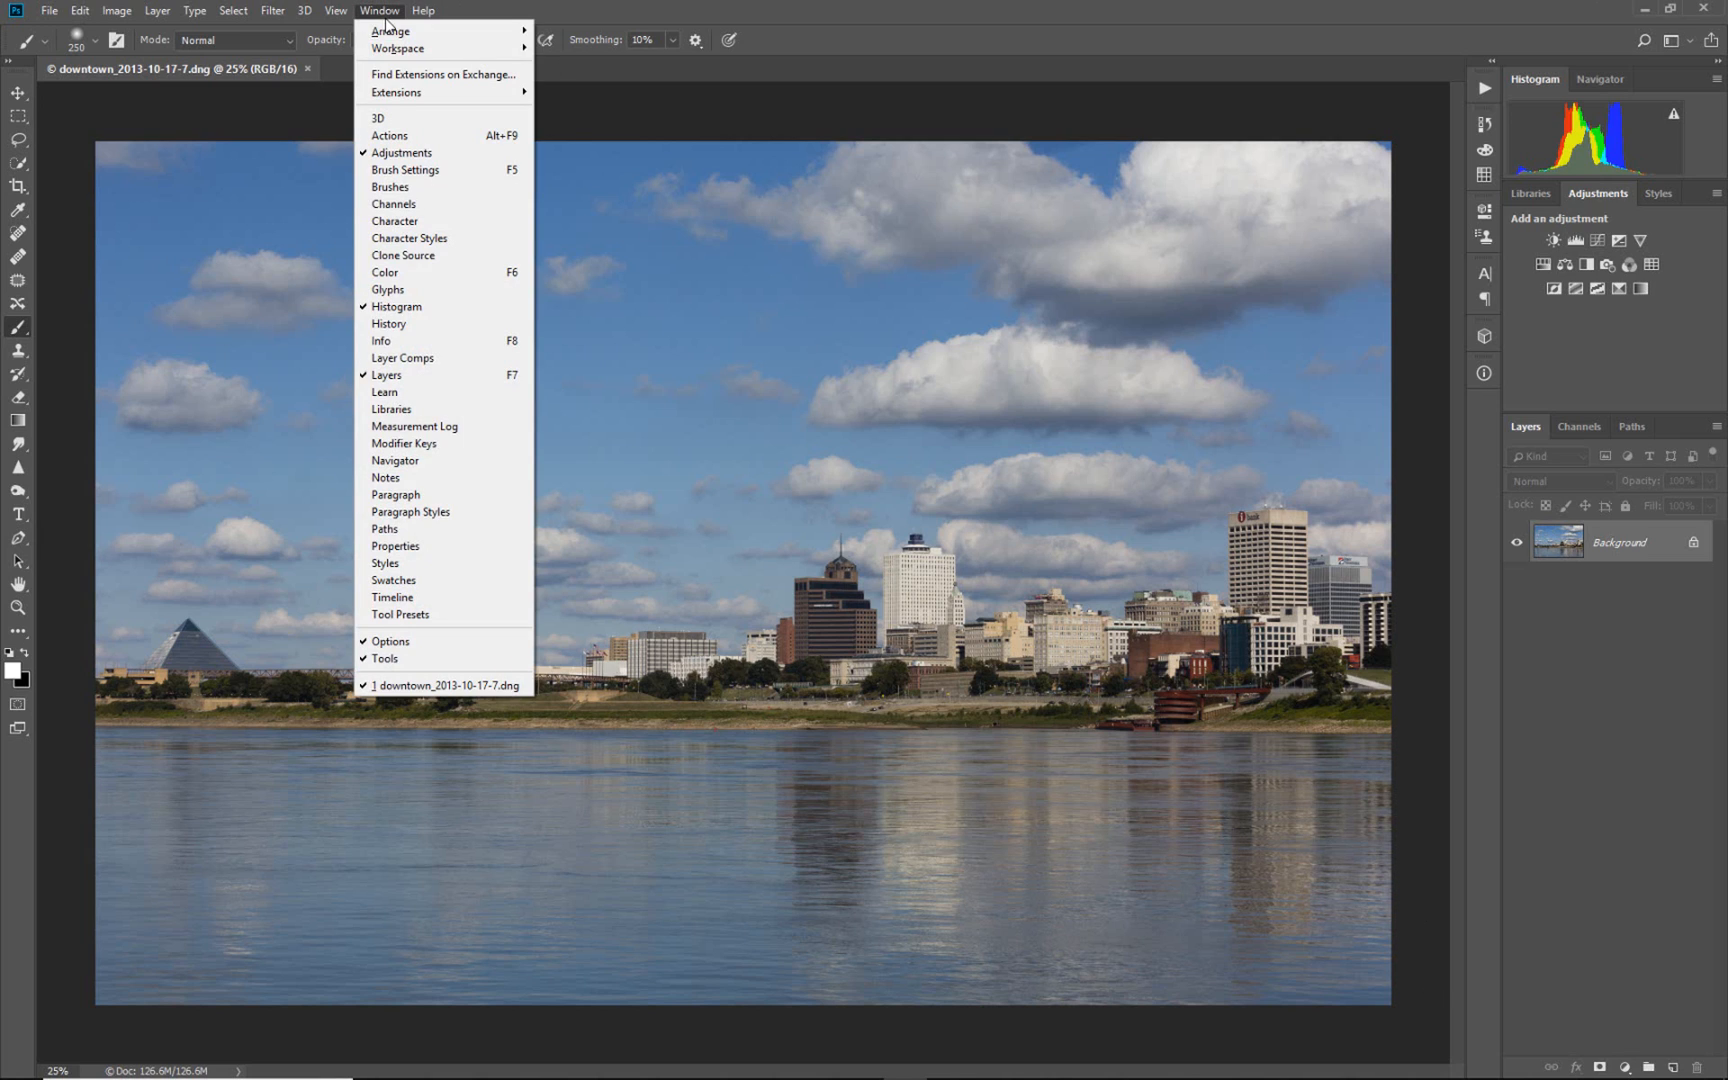
{"action": "mouse_move", "coordinate": [446, 98]}
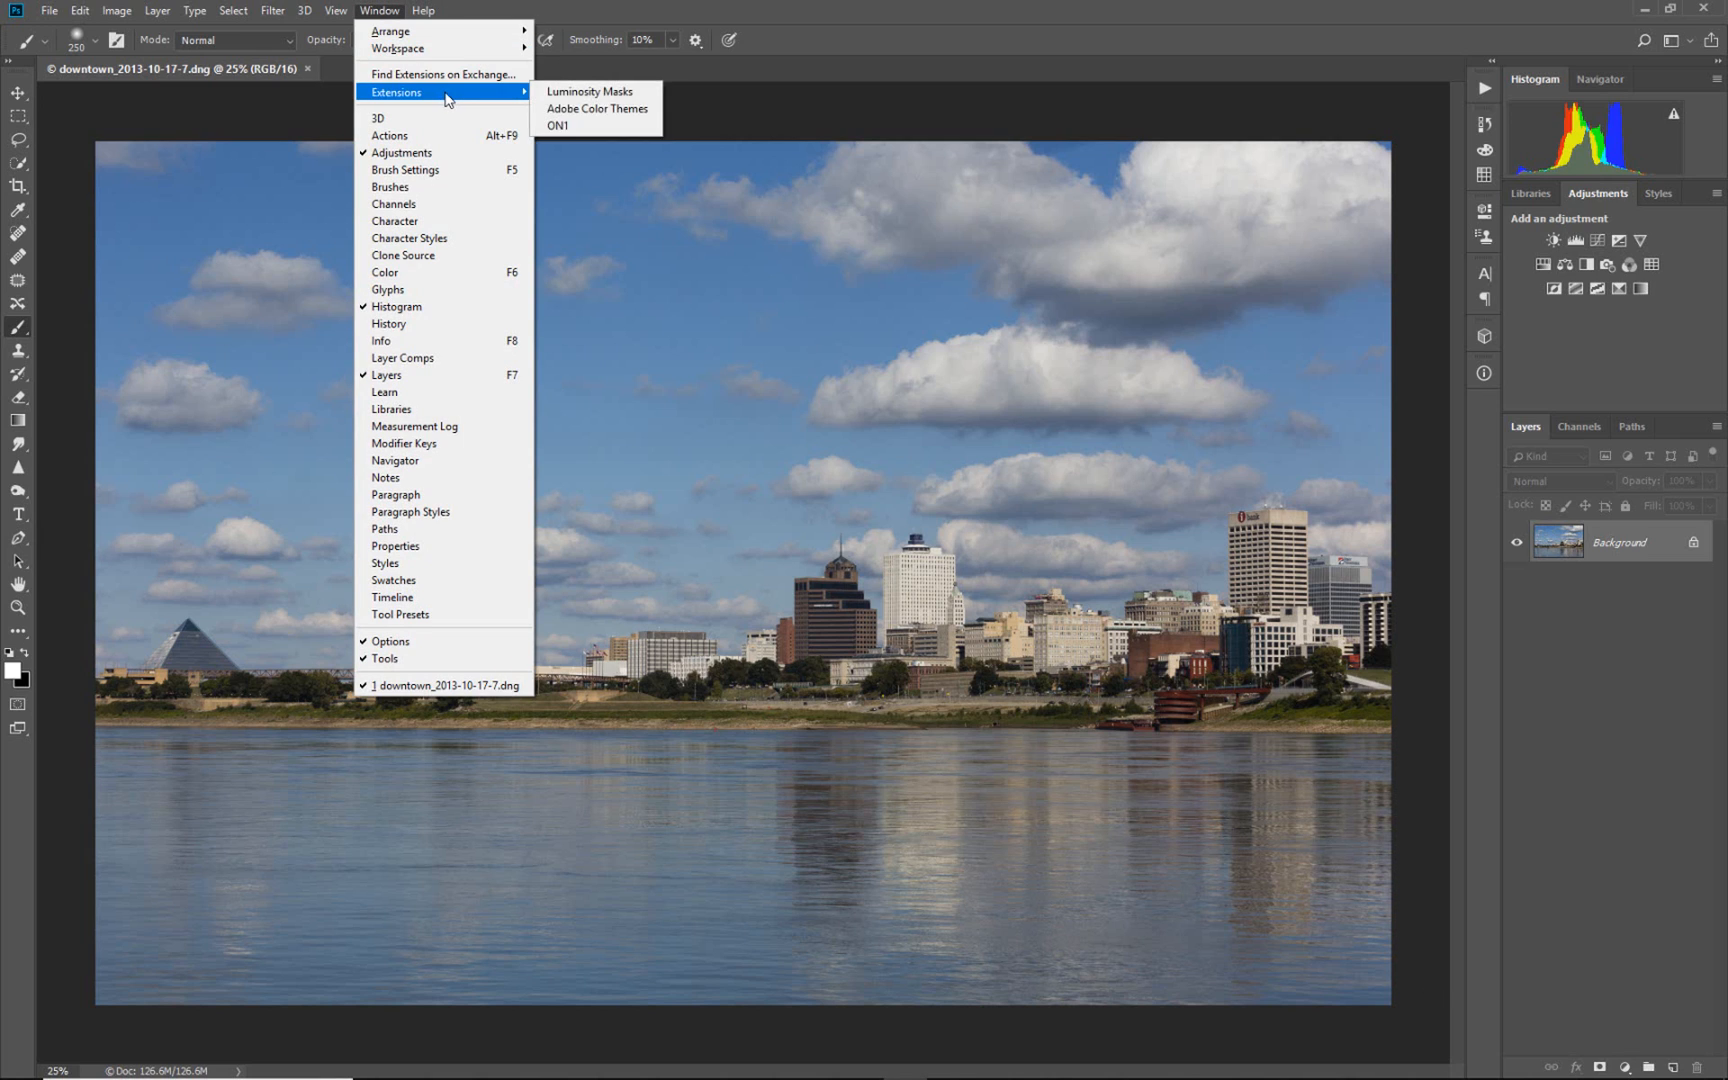
{"action": "left_click", "coordinate": [575, 91]}
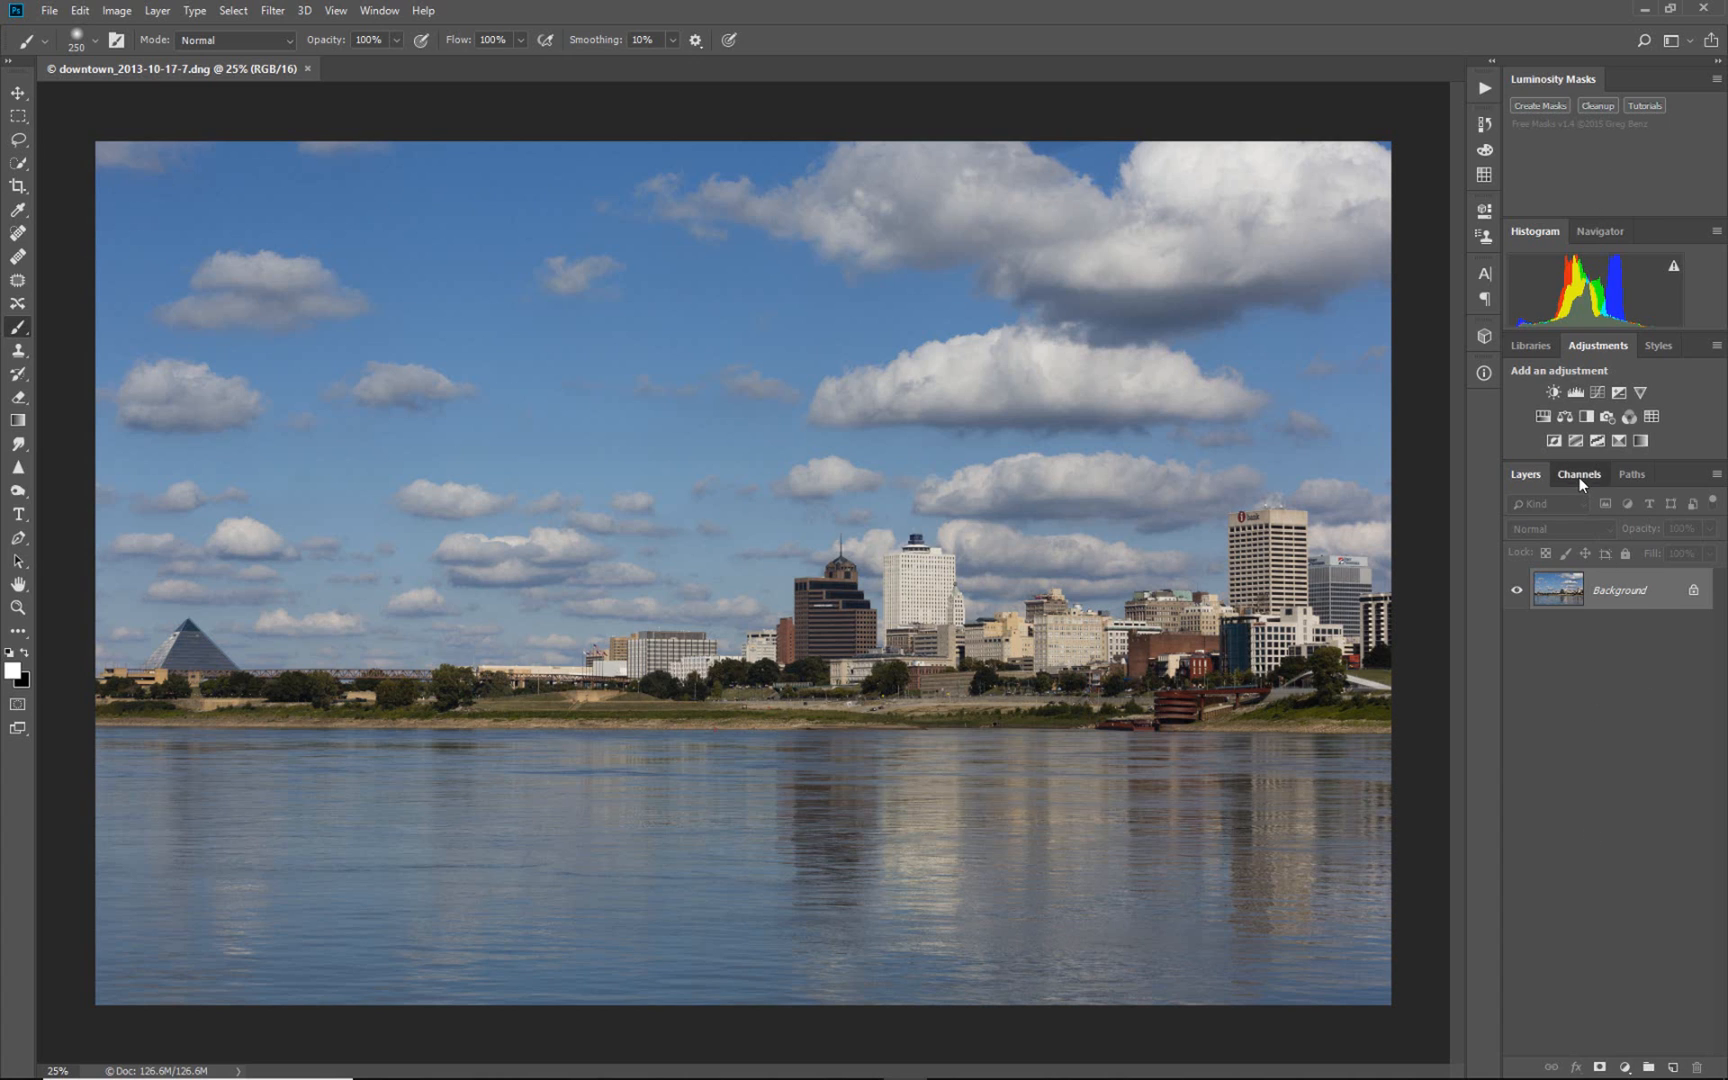
Dock the Channels panel in its own column beside the toolbar and create the luminosity mask channels for the photo.
{"action": "left_click_drag", "start_coordinate": [1580, 477], "coordinate": [42, 319]}
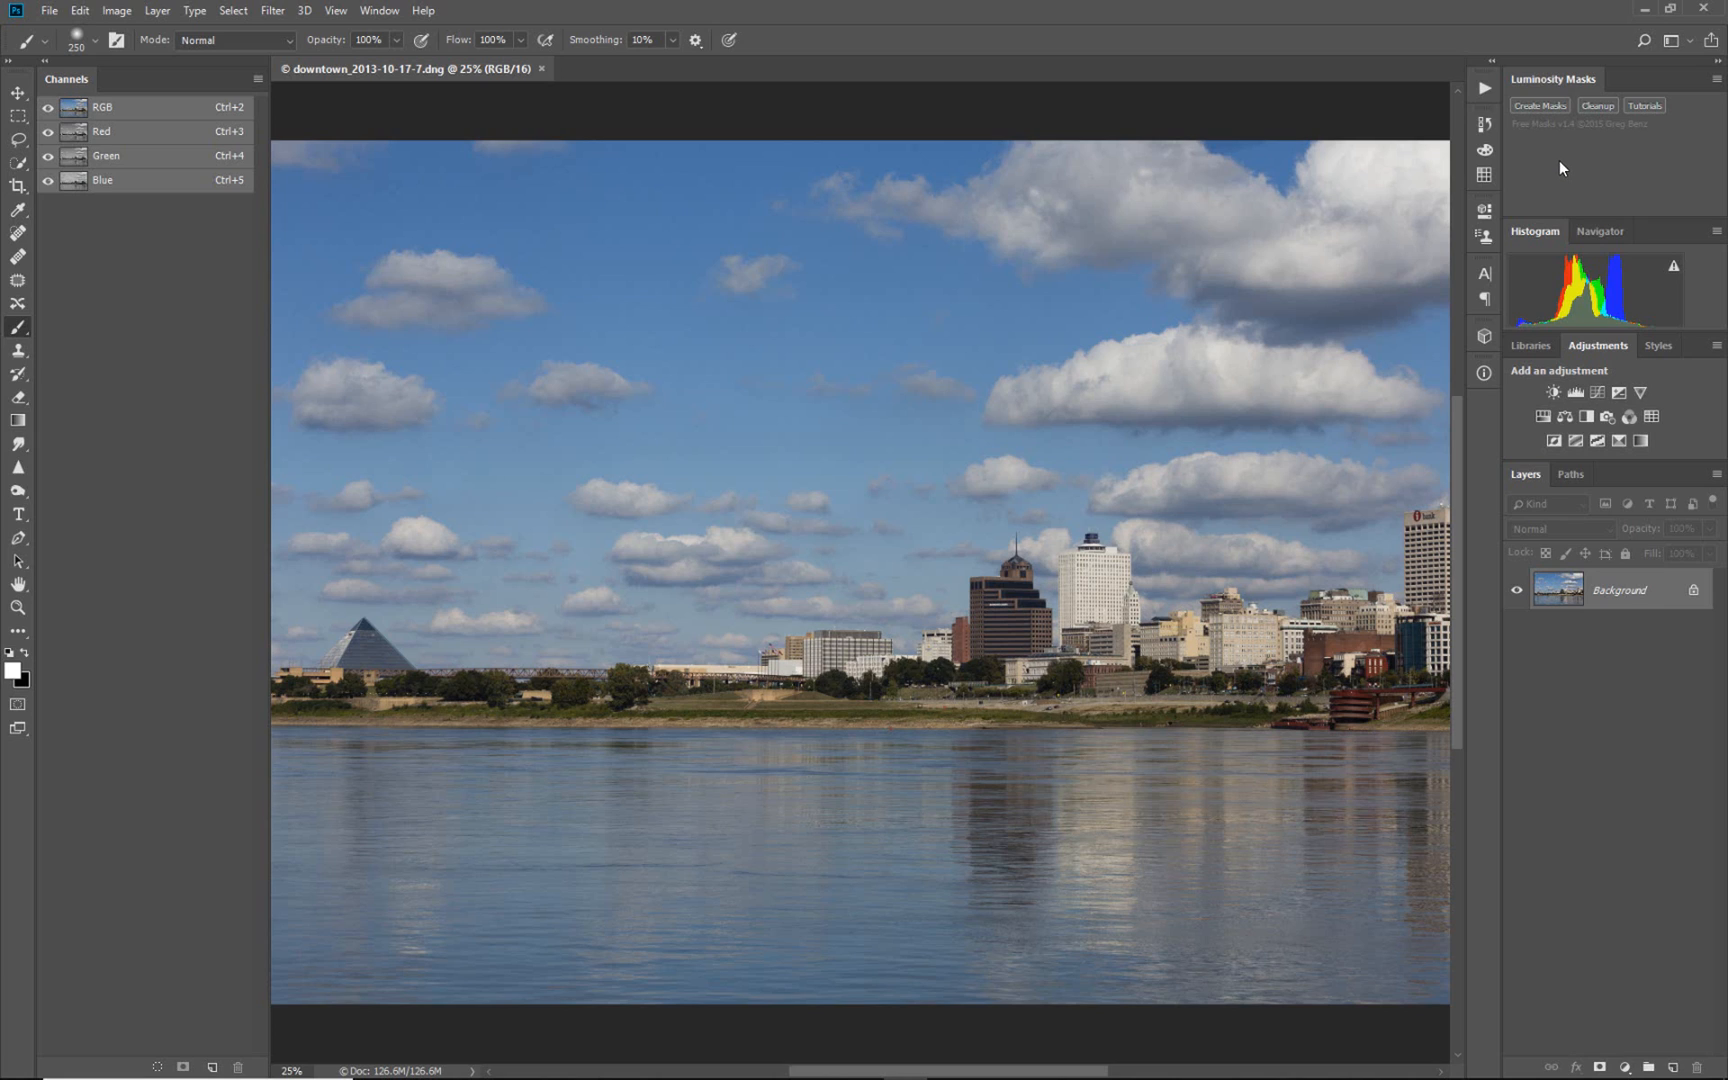
{"action": "left_click", "coordinate": [1540, 105]}
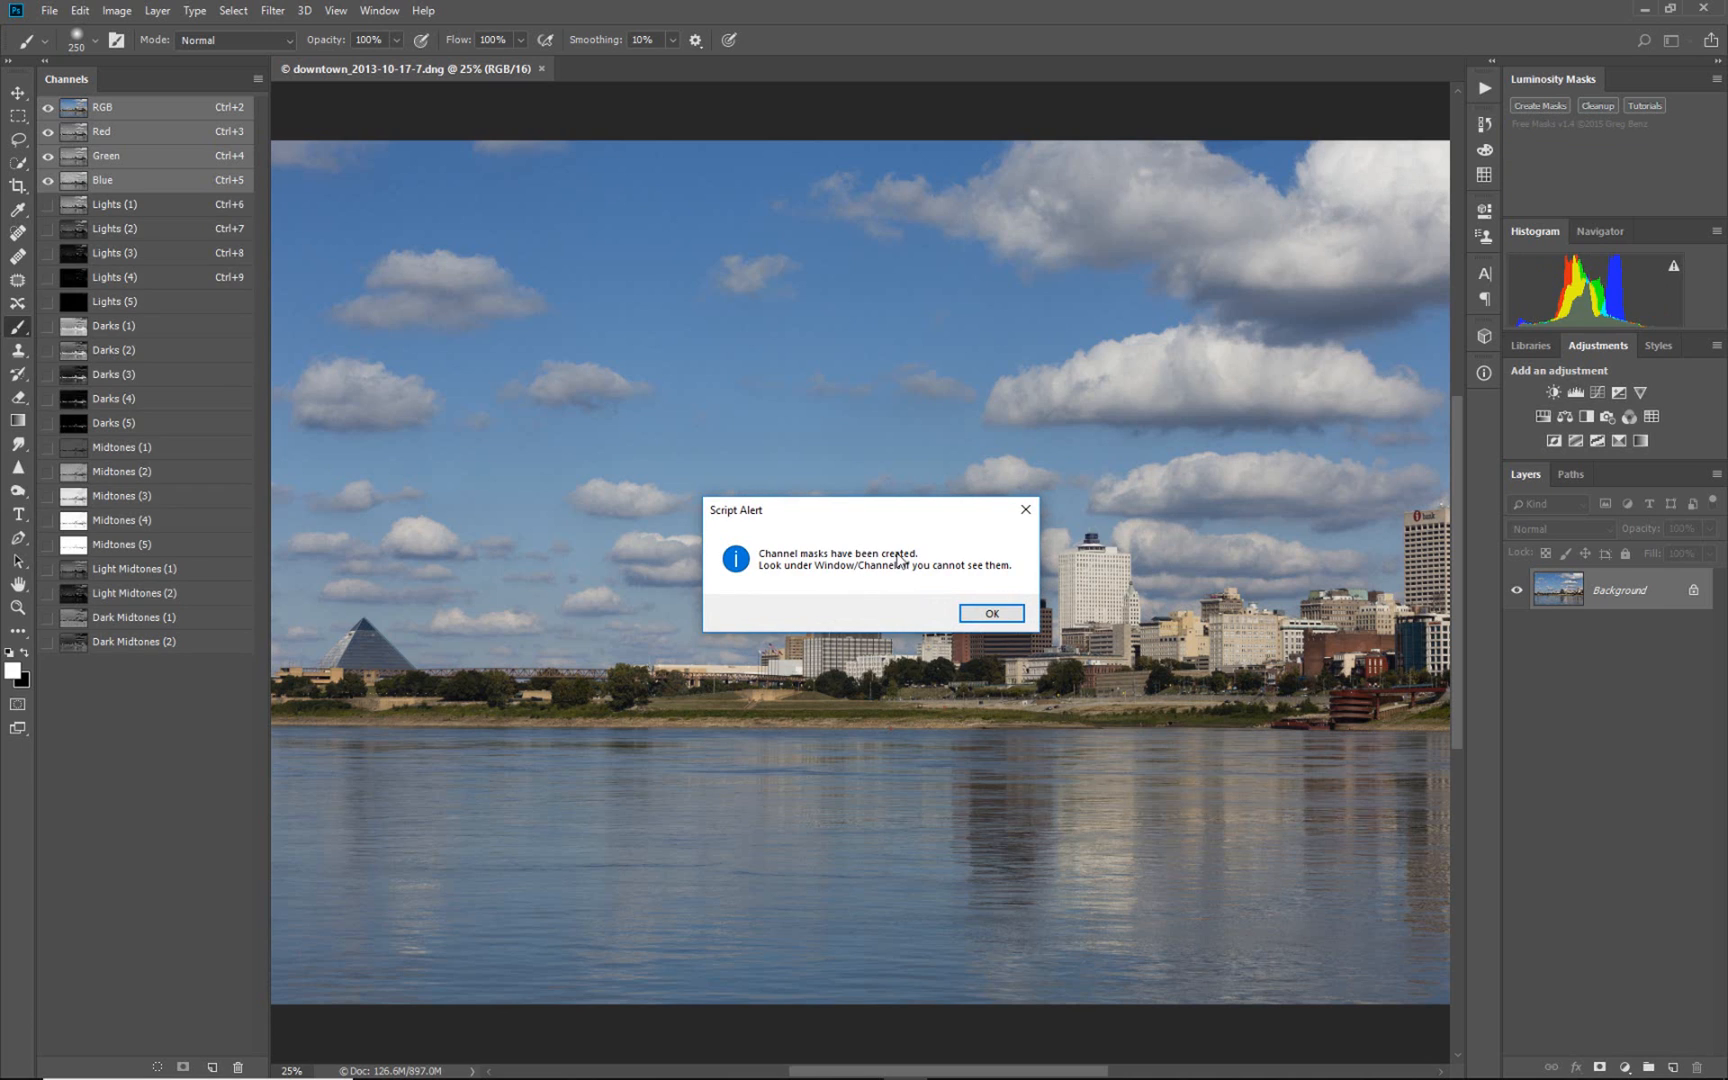
{"action": "left_click", "coordinate": [989, 615]}
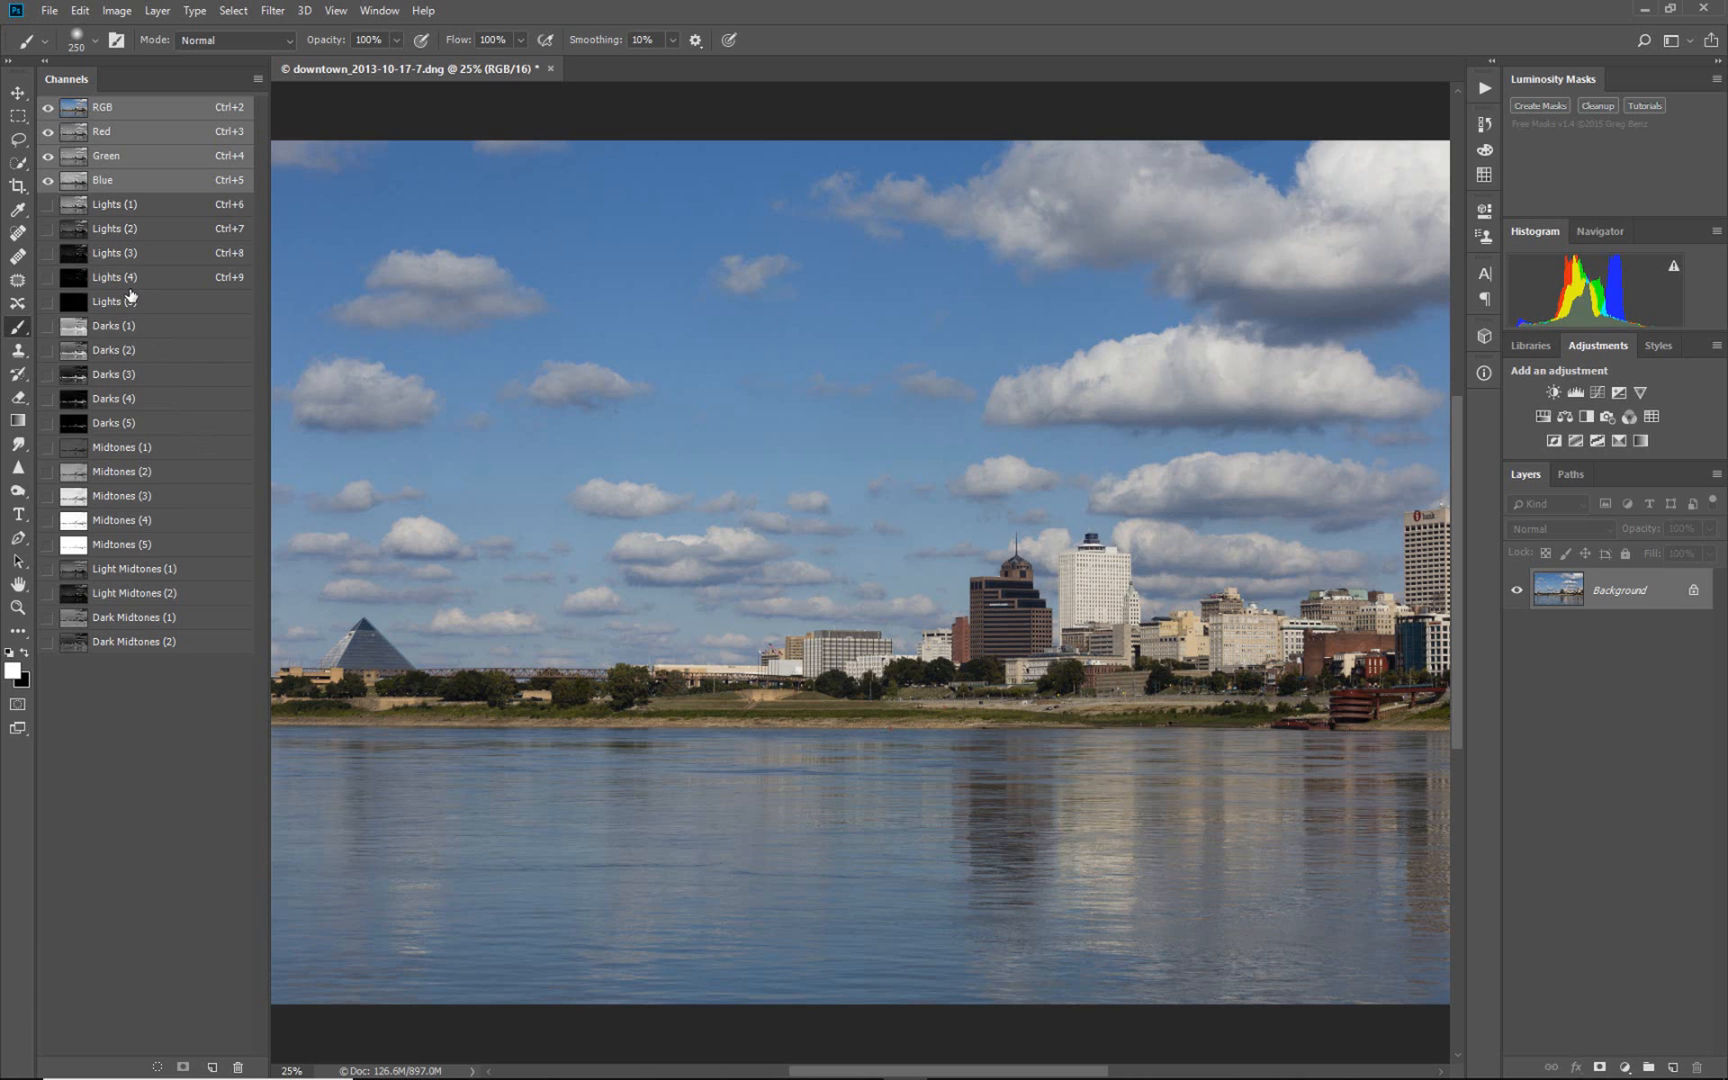
Examine the Lights (3), Lights (2) and Darks (1) to Darks (5) mask channels one after another.
{"action": "left_click", "coordinate": [110, 253]}
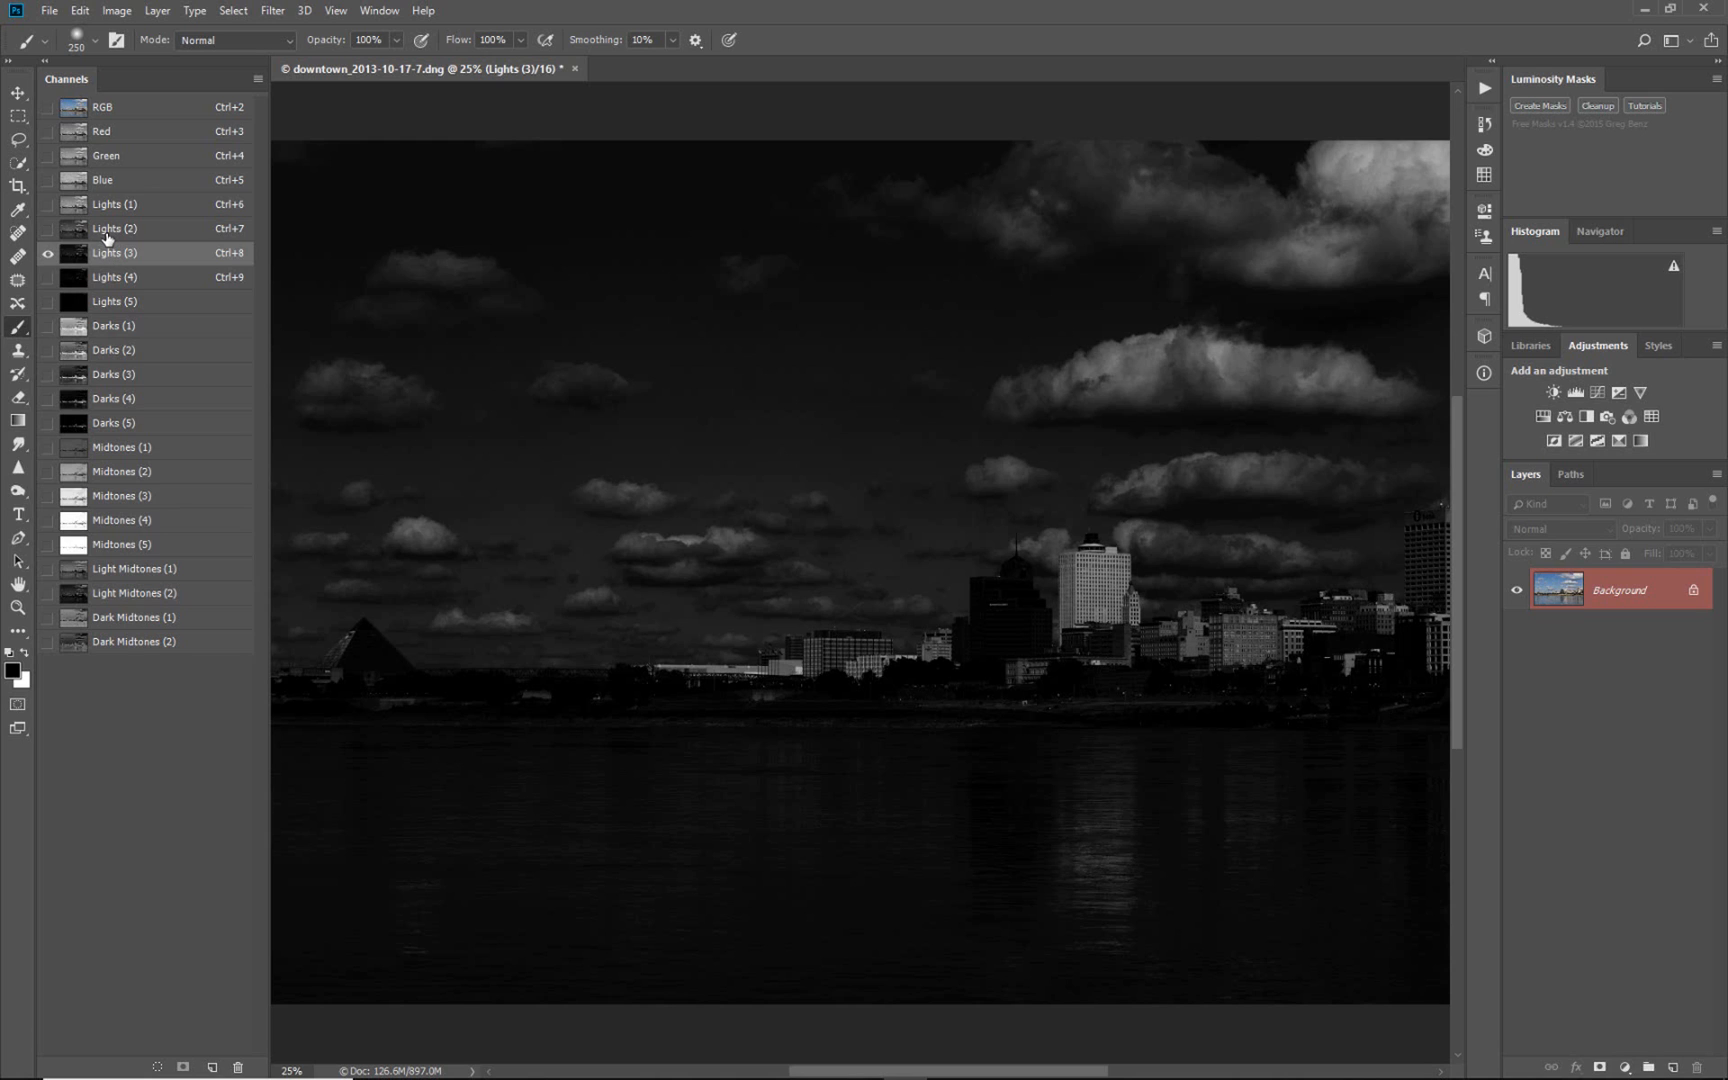
{"action": "left_click", "coordinate": [108, 233]}
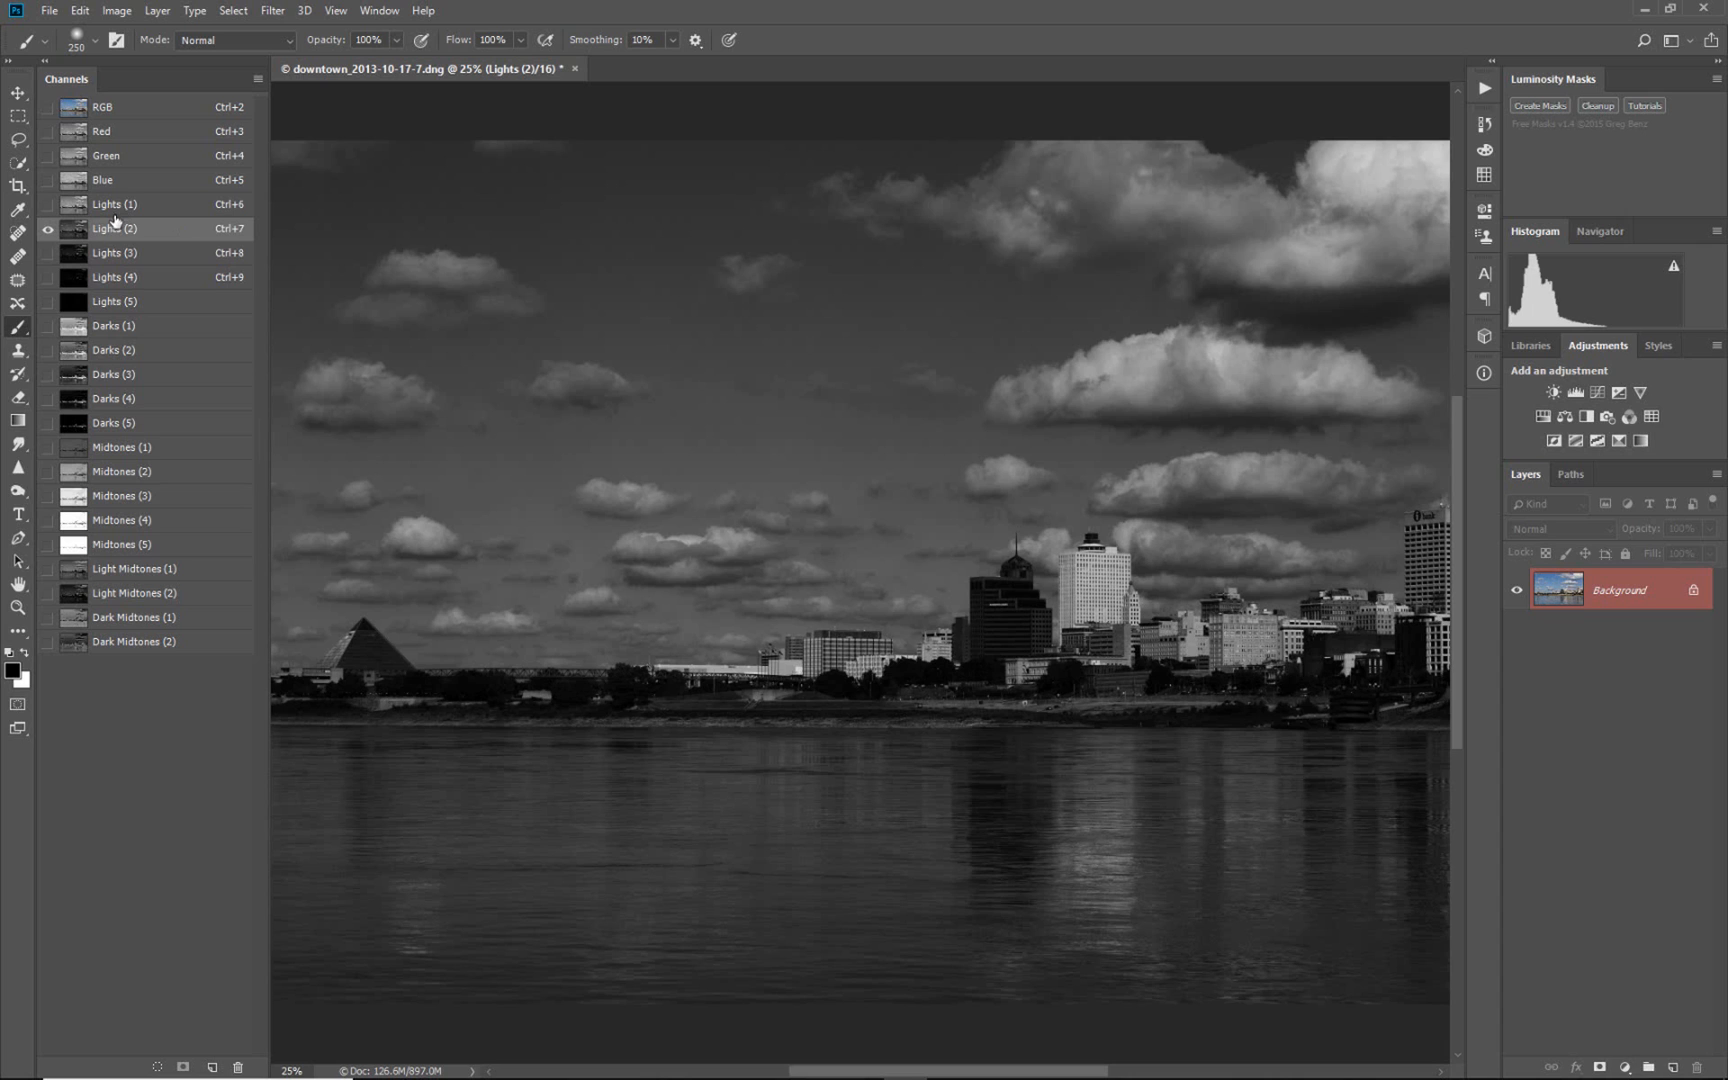
{"action": "left_click", "coordinate": [105, 335]}
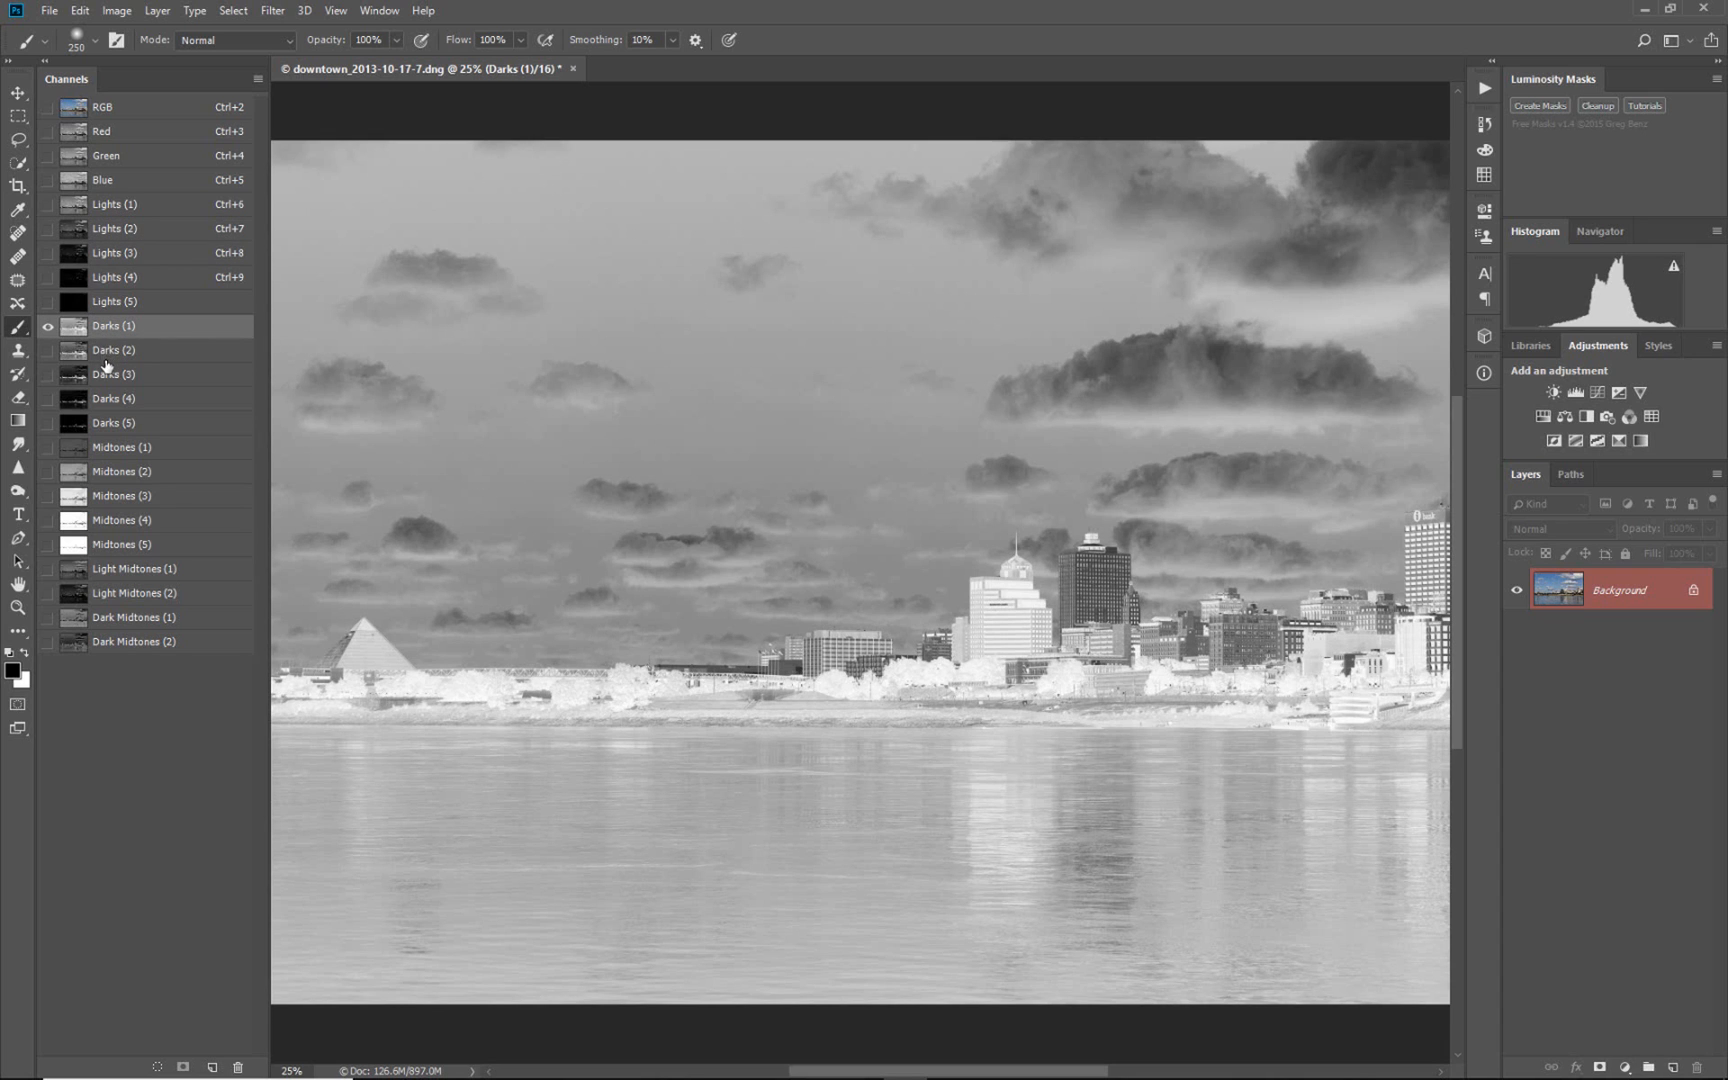
{"action": "left_click", "coordinate": [107, 358]}
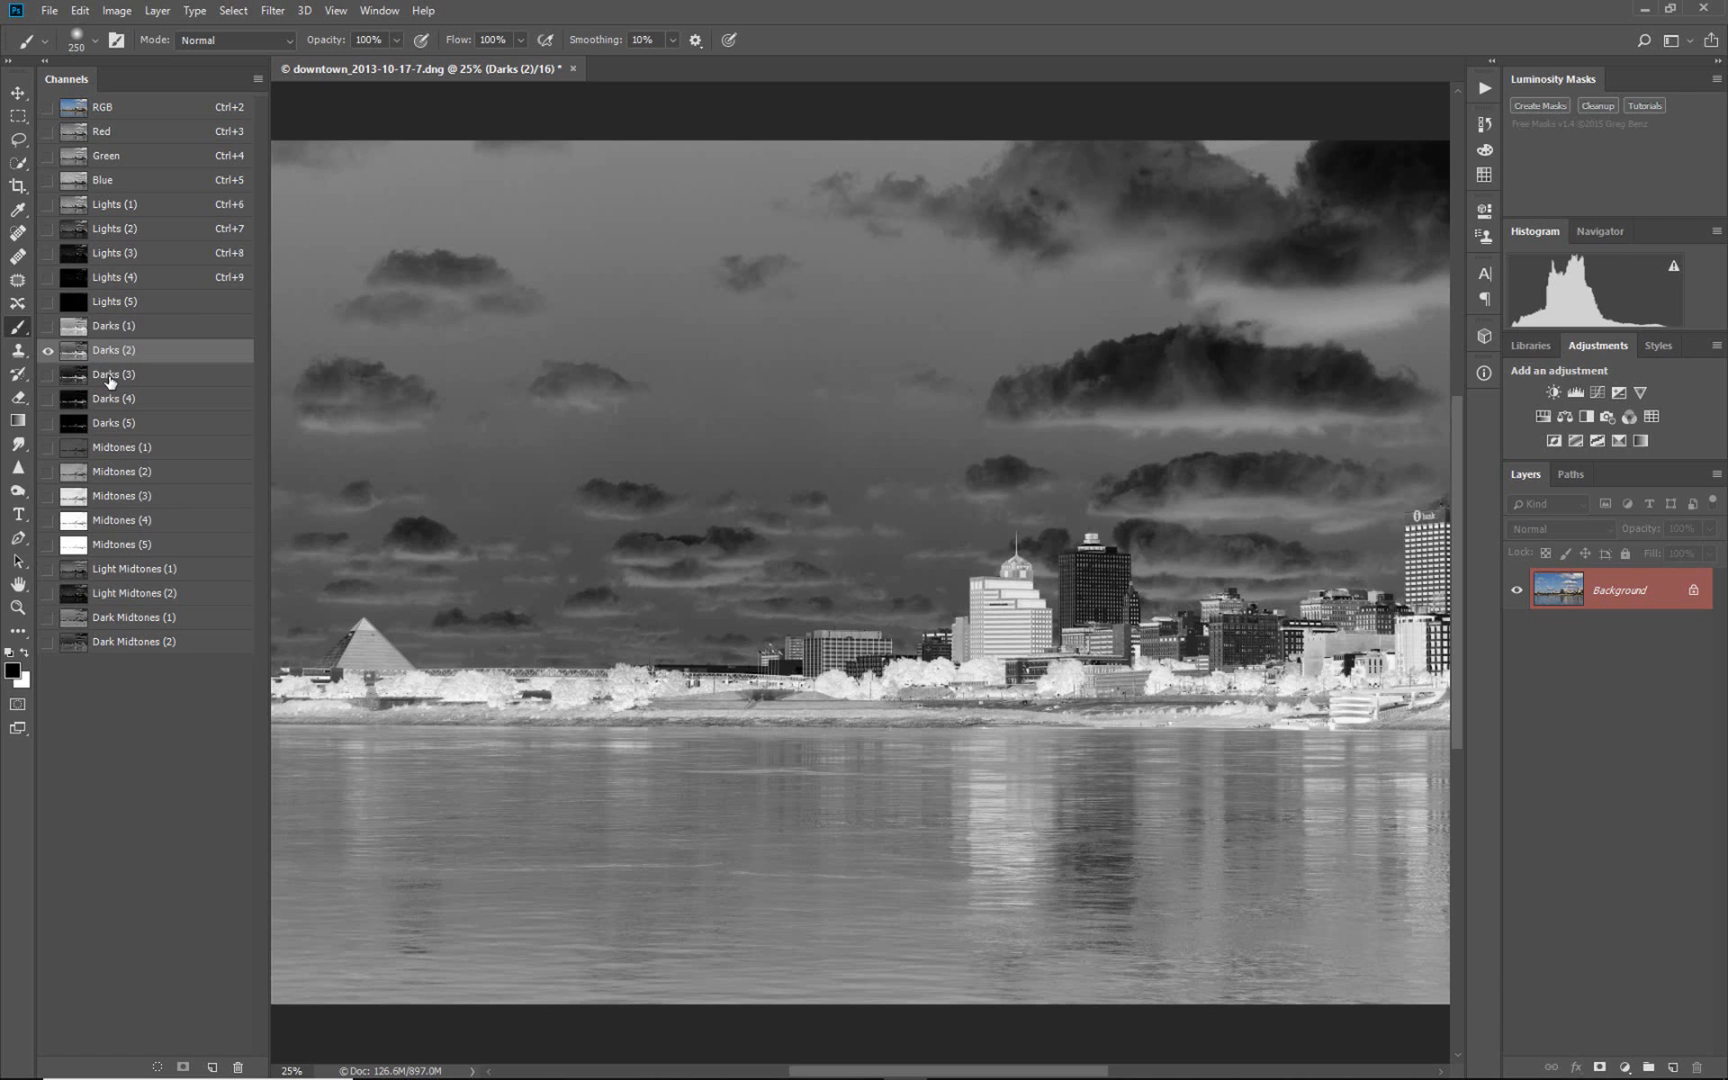
{"action": "left_click", "coordinate": [110, 378]}
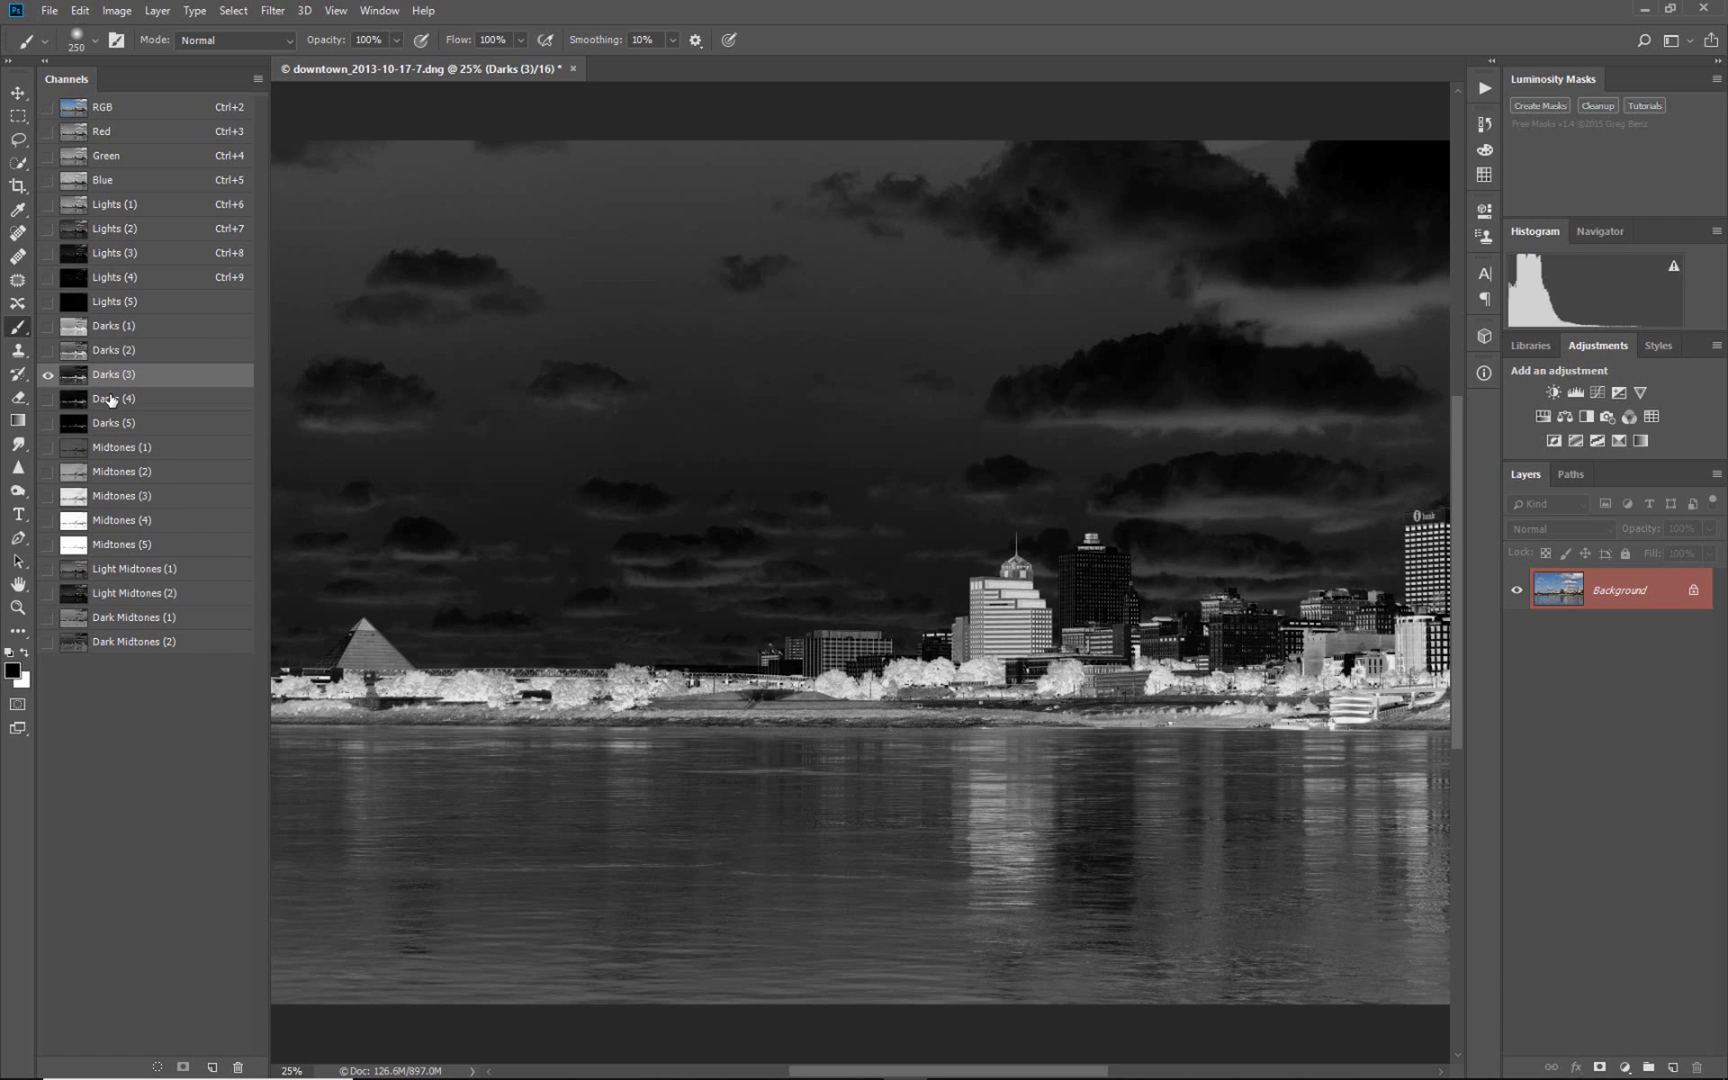
{"action": "left_click", "coordinate": [112, 404]}
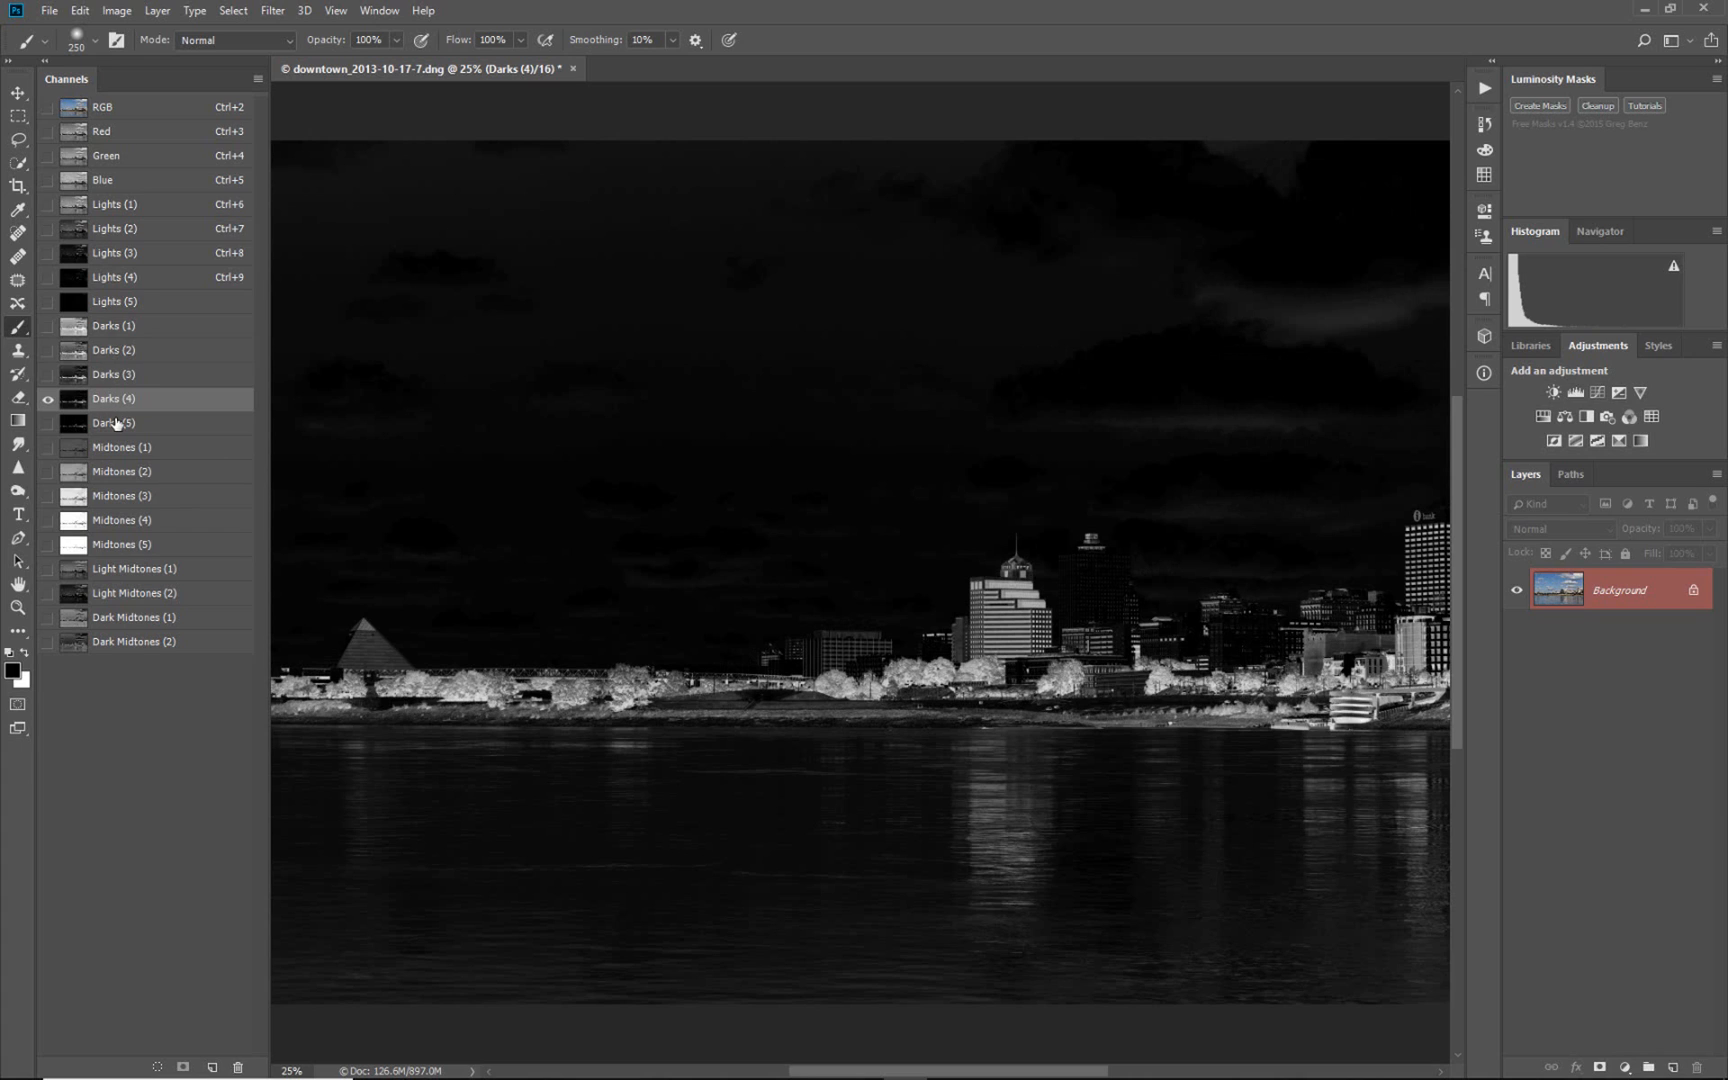
{"action": "left_click", "coordinate": [115, 427]}
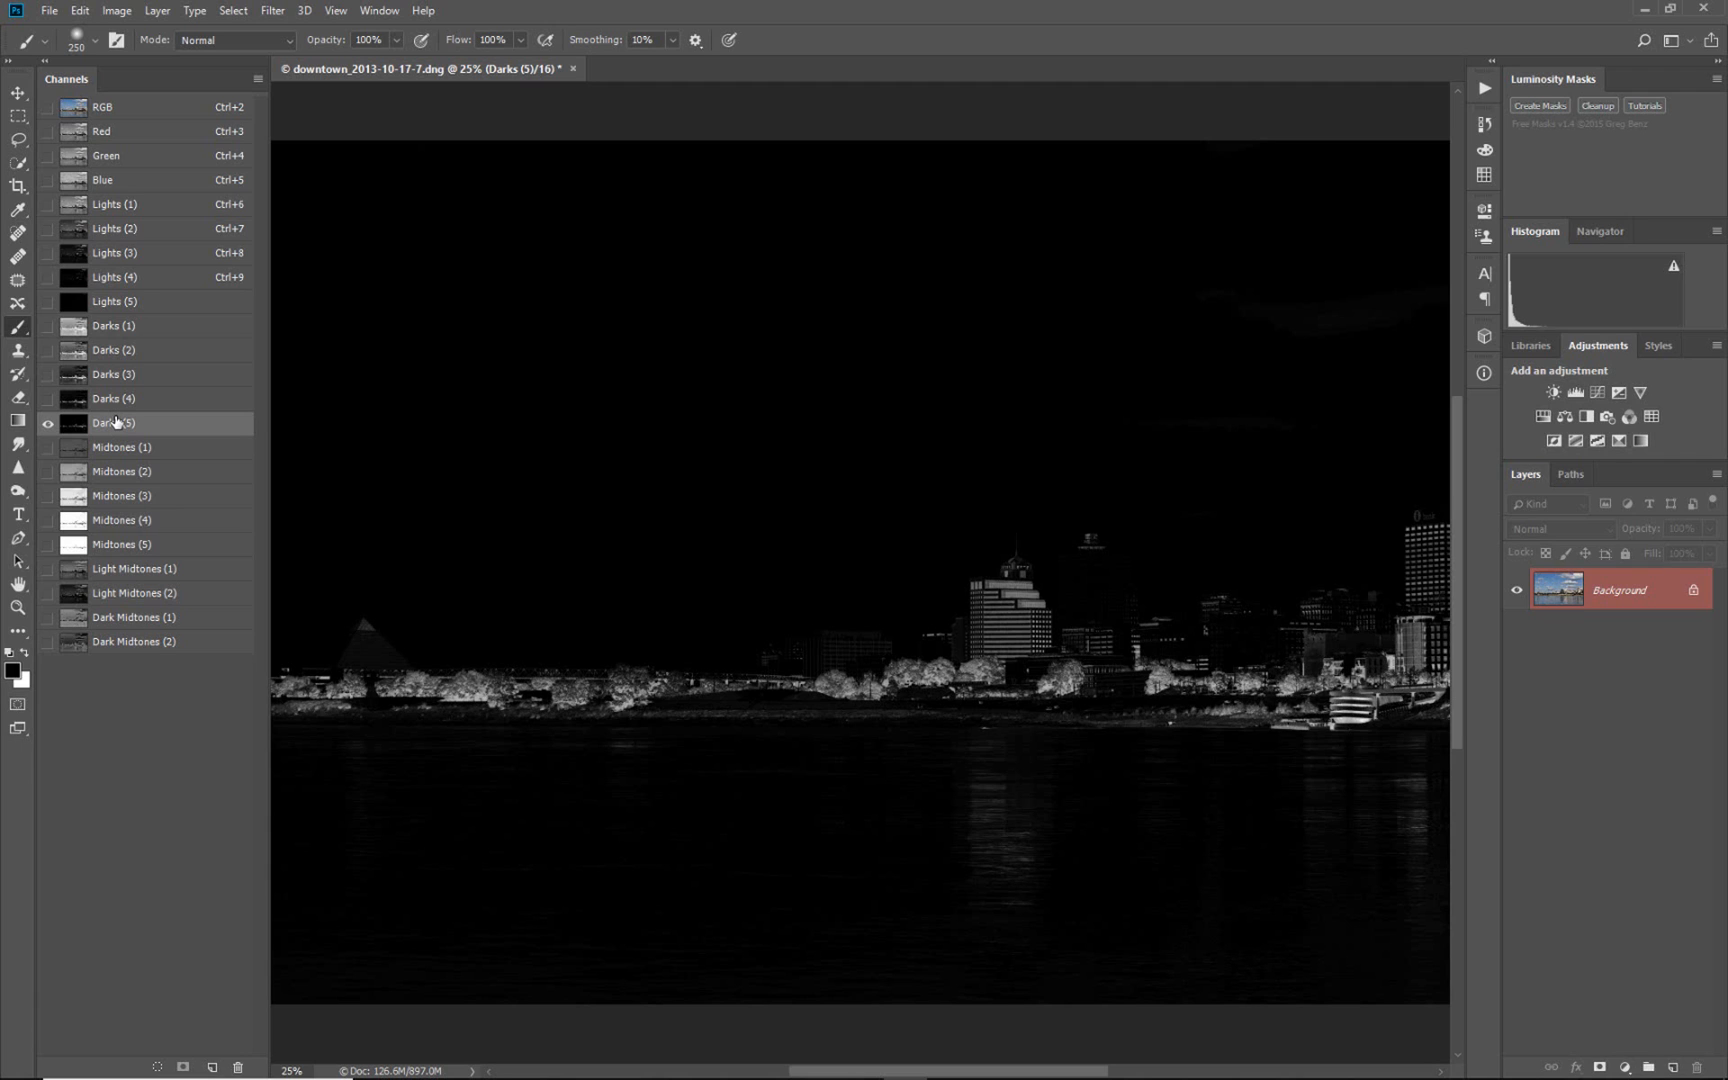
View the Darks (5) mask as an overlay on the colour image, and hide the mask again.
{"action": "key", "text": "m"}
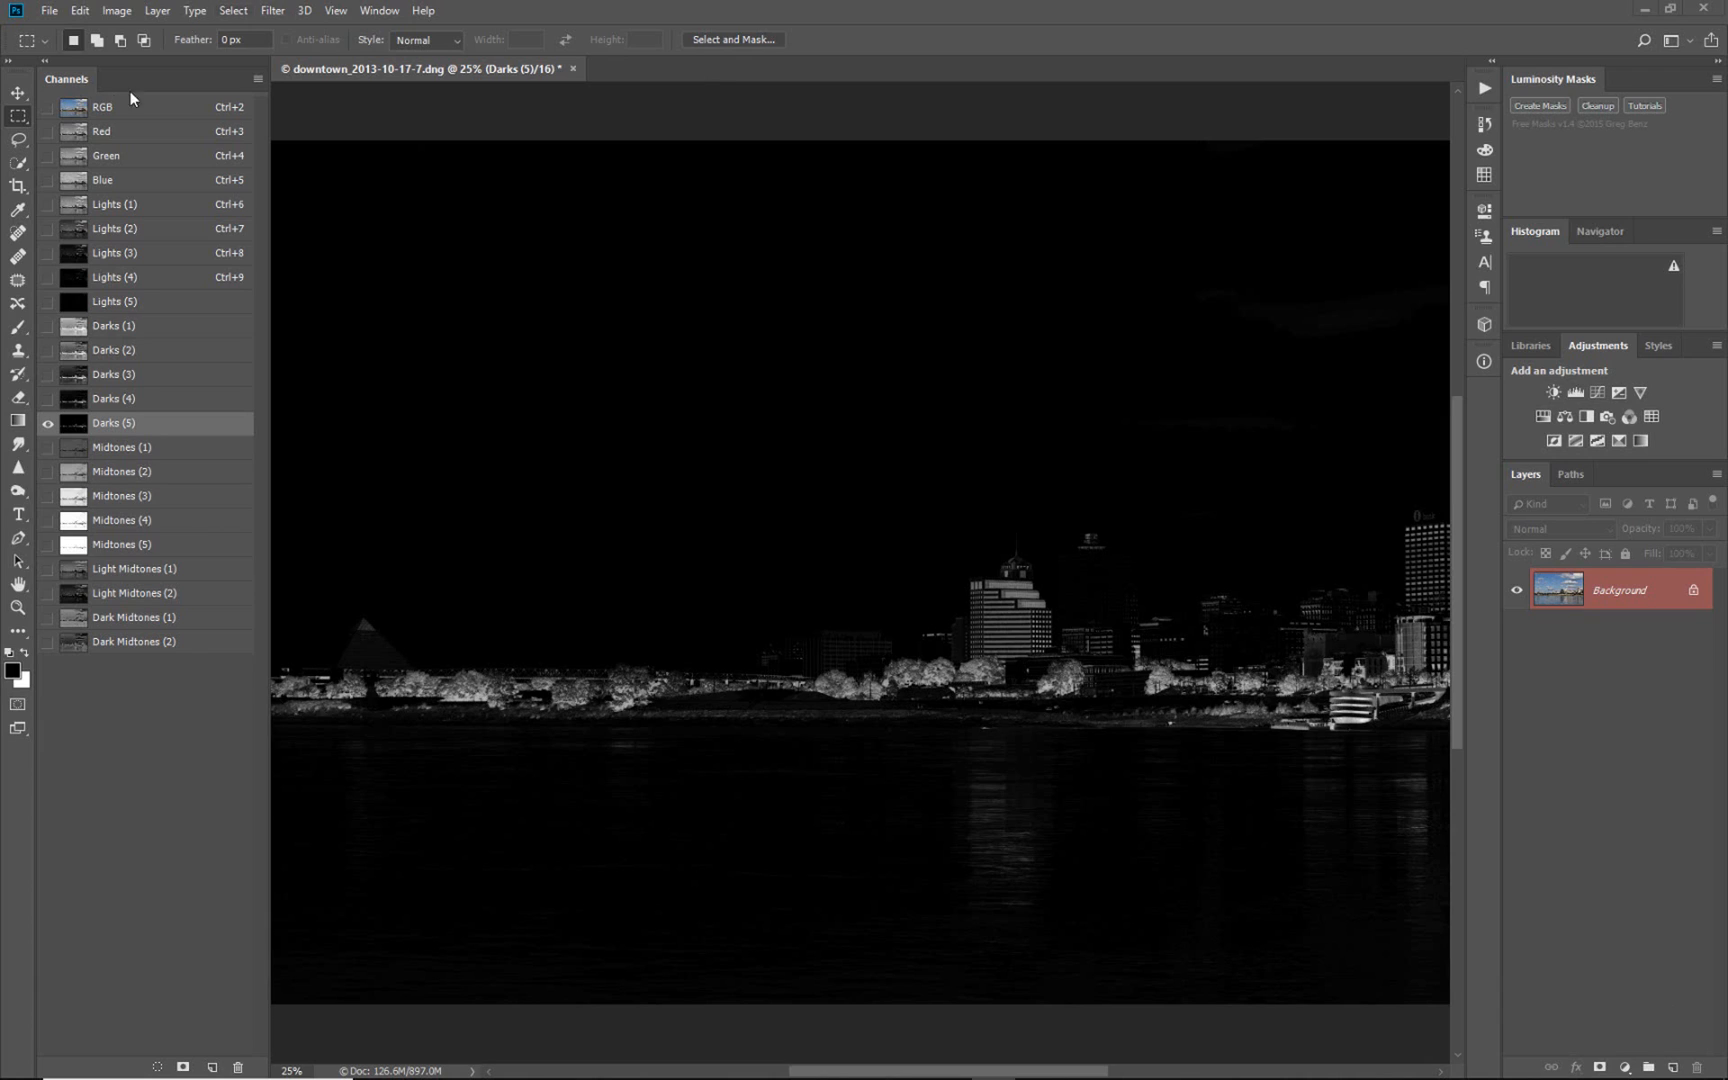
{"action": "left_click", "coordinate": [47, 107]}
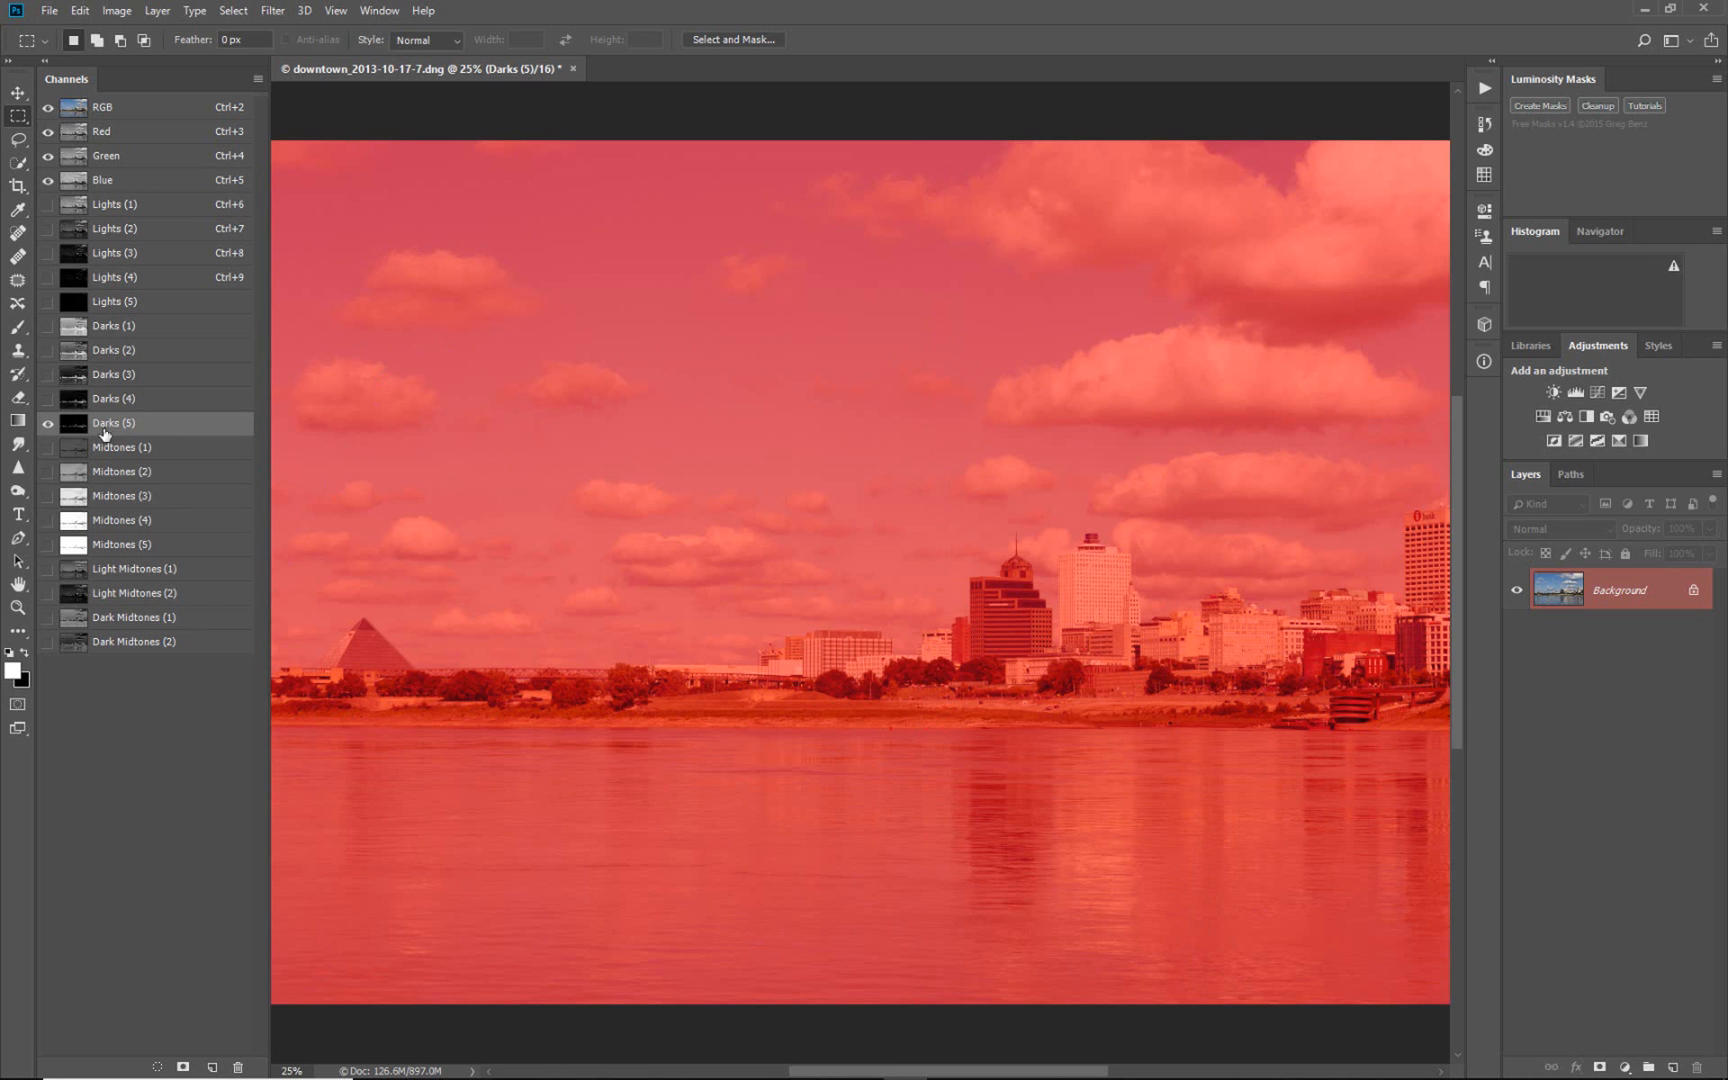
{"action": "left_click", "coordinate": [47, 423]}
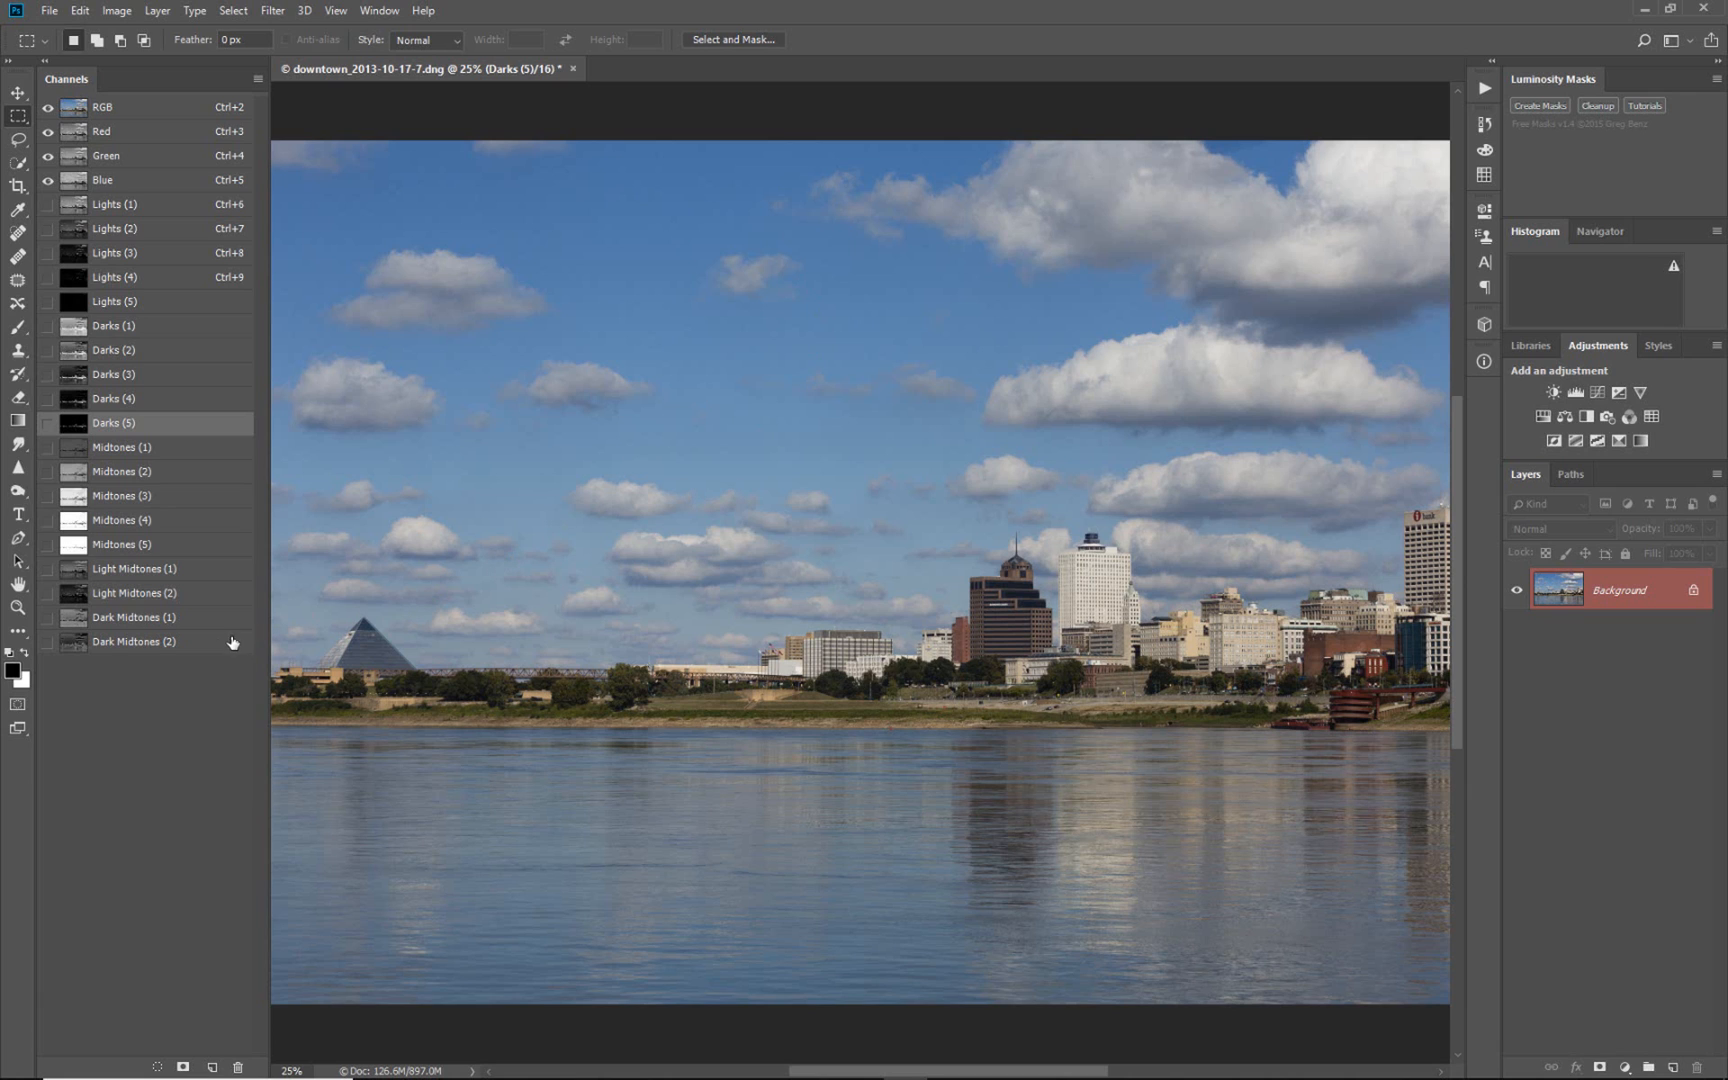
Load the Light Midtones (1) channel as a selection.
{"action": "left_click", "coordinate": [126, 570]}
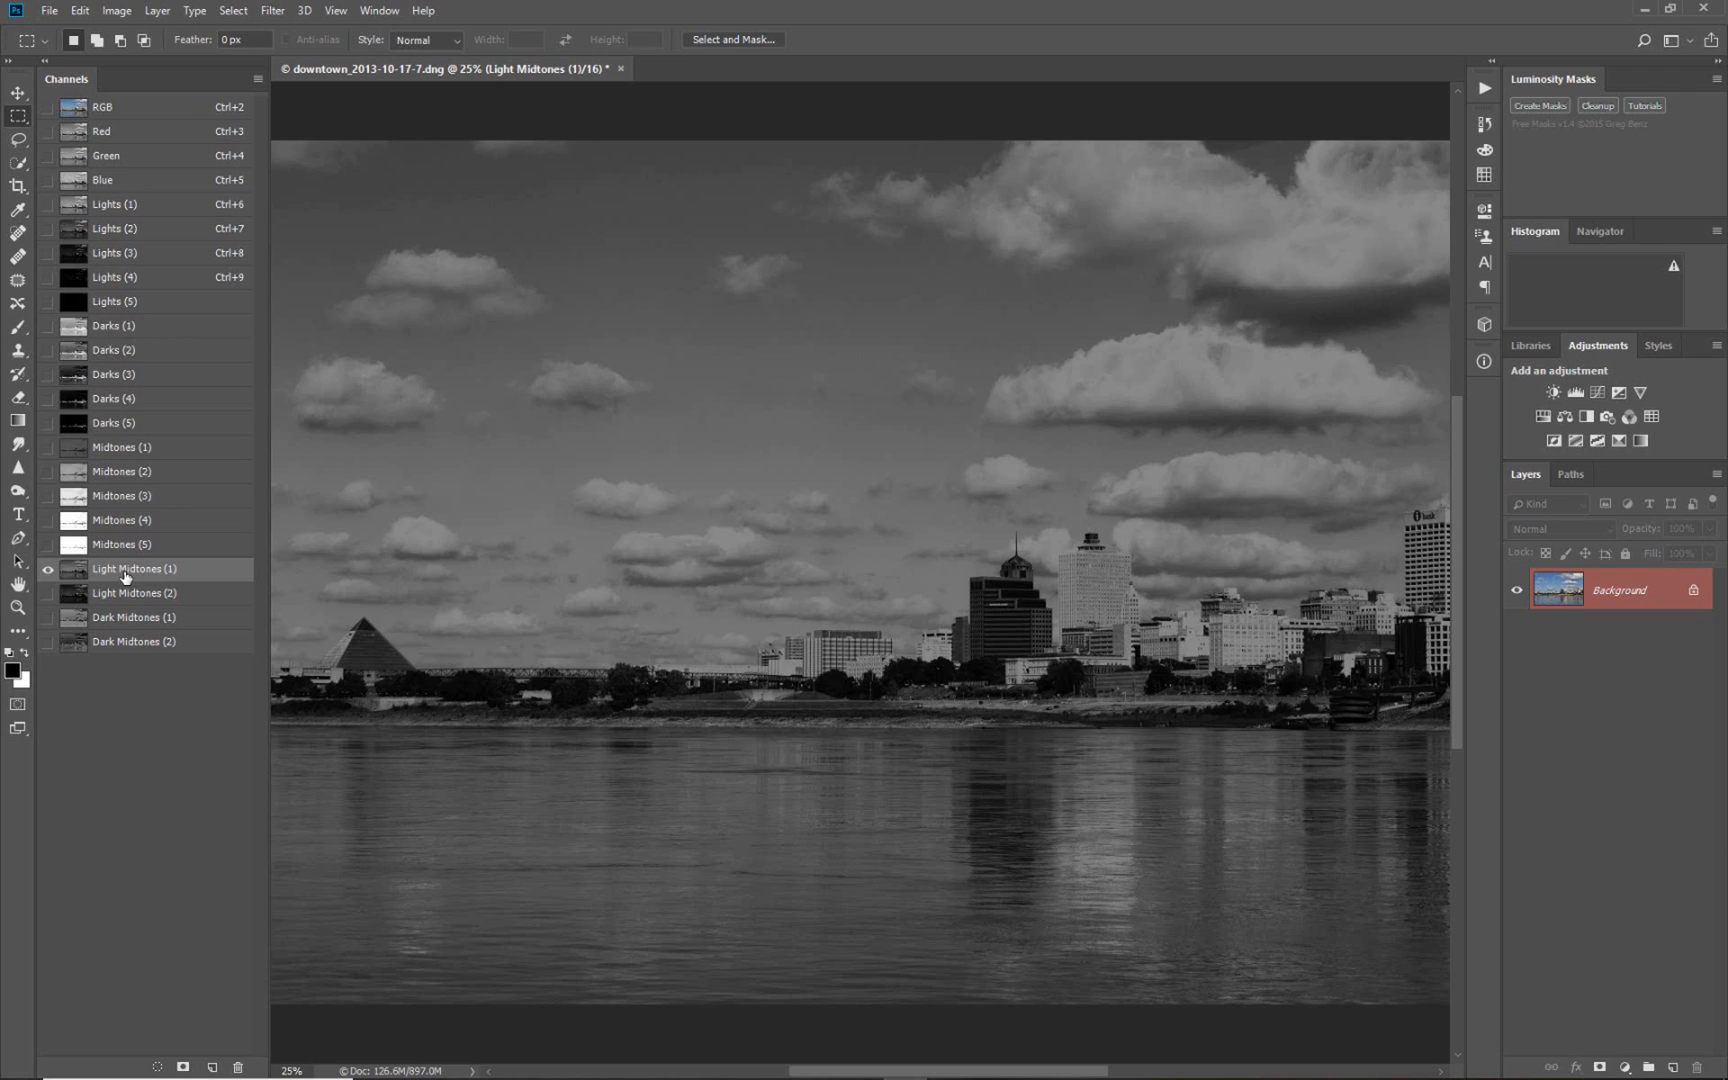
{"action": "left_click", "coordinate": [156, 1067]}
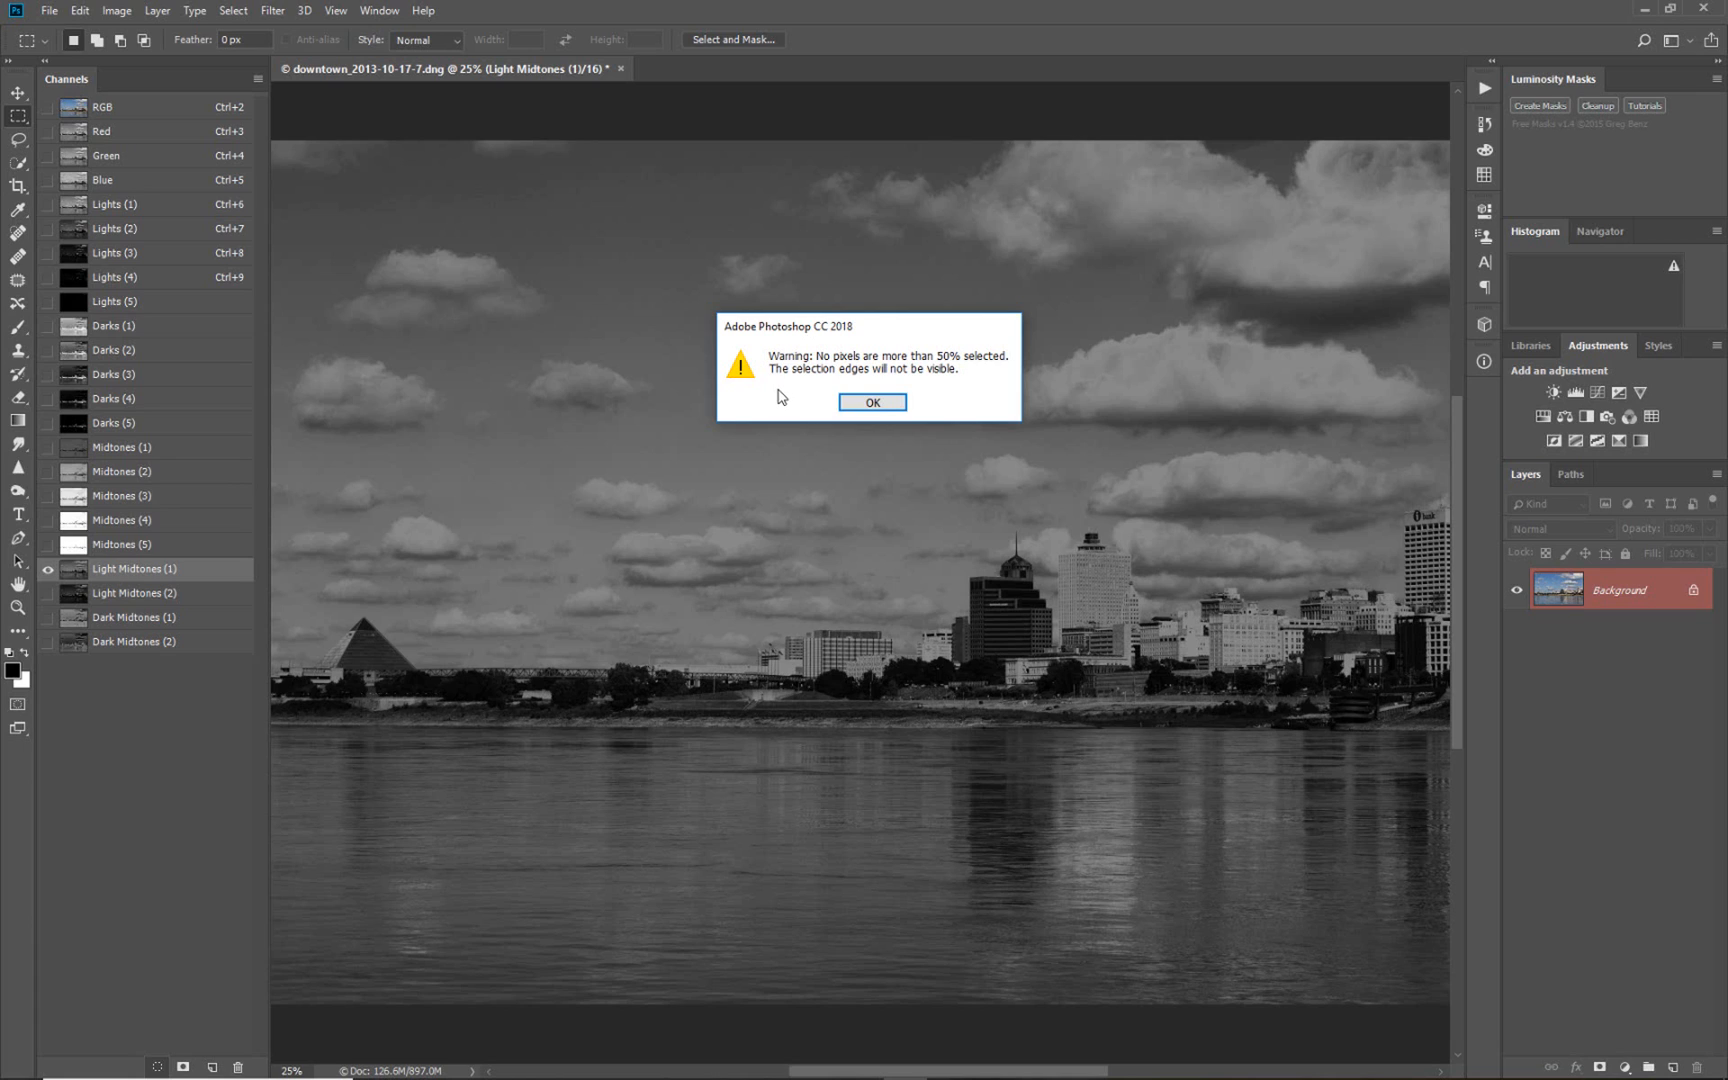
{"action": "left_click", "coordinate": [873, 402]}
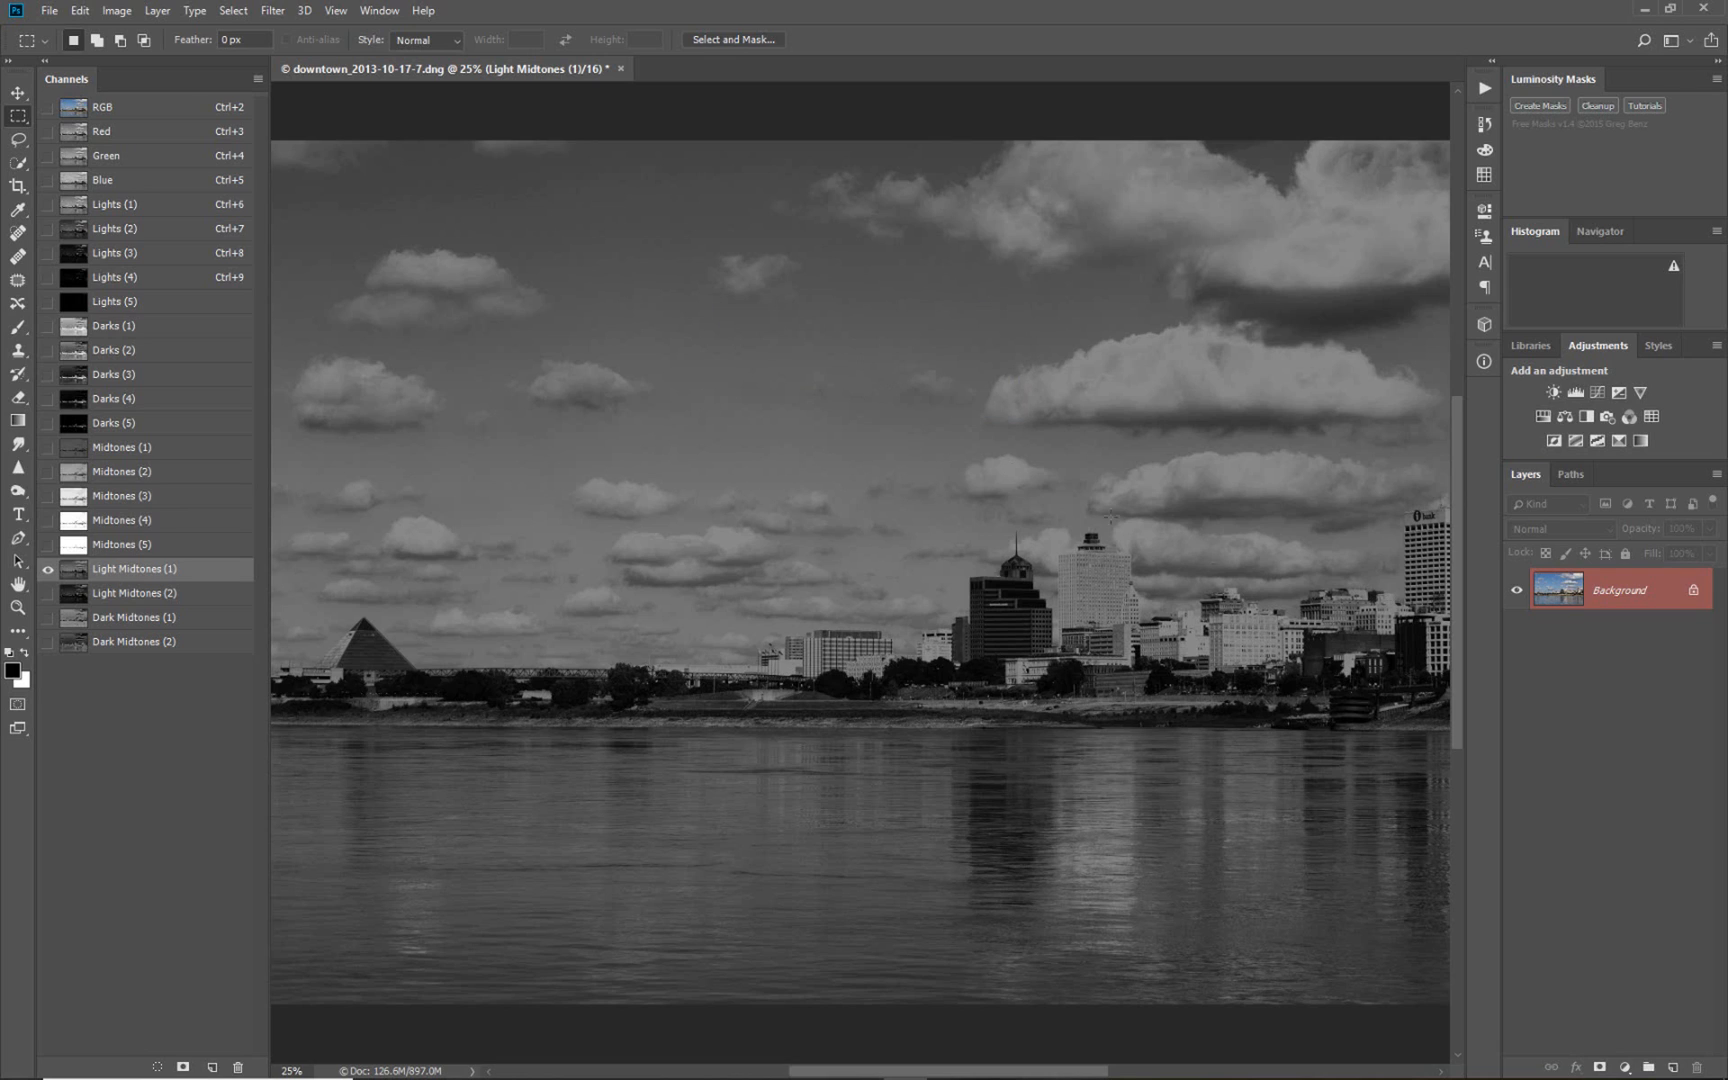
Add a Vibrance adjustment layer masked by the selection, hide the Light Midtones (1) overlay and set Vibrance to +95.
{"action": "left_click", "coordinate": [1640, 393]}
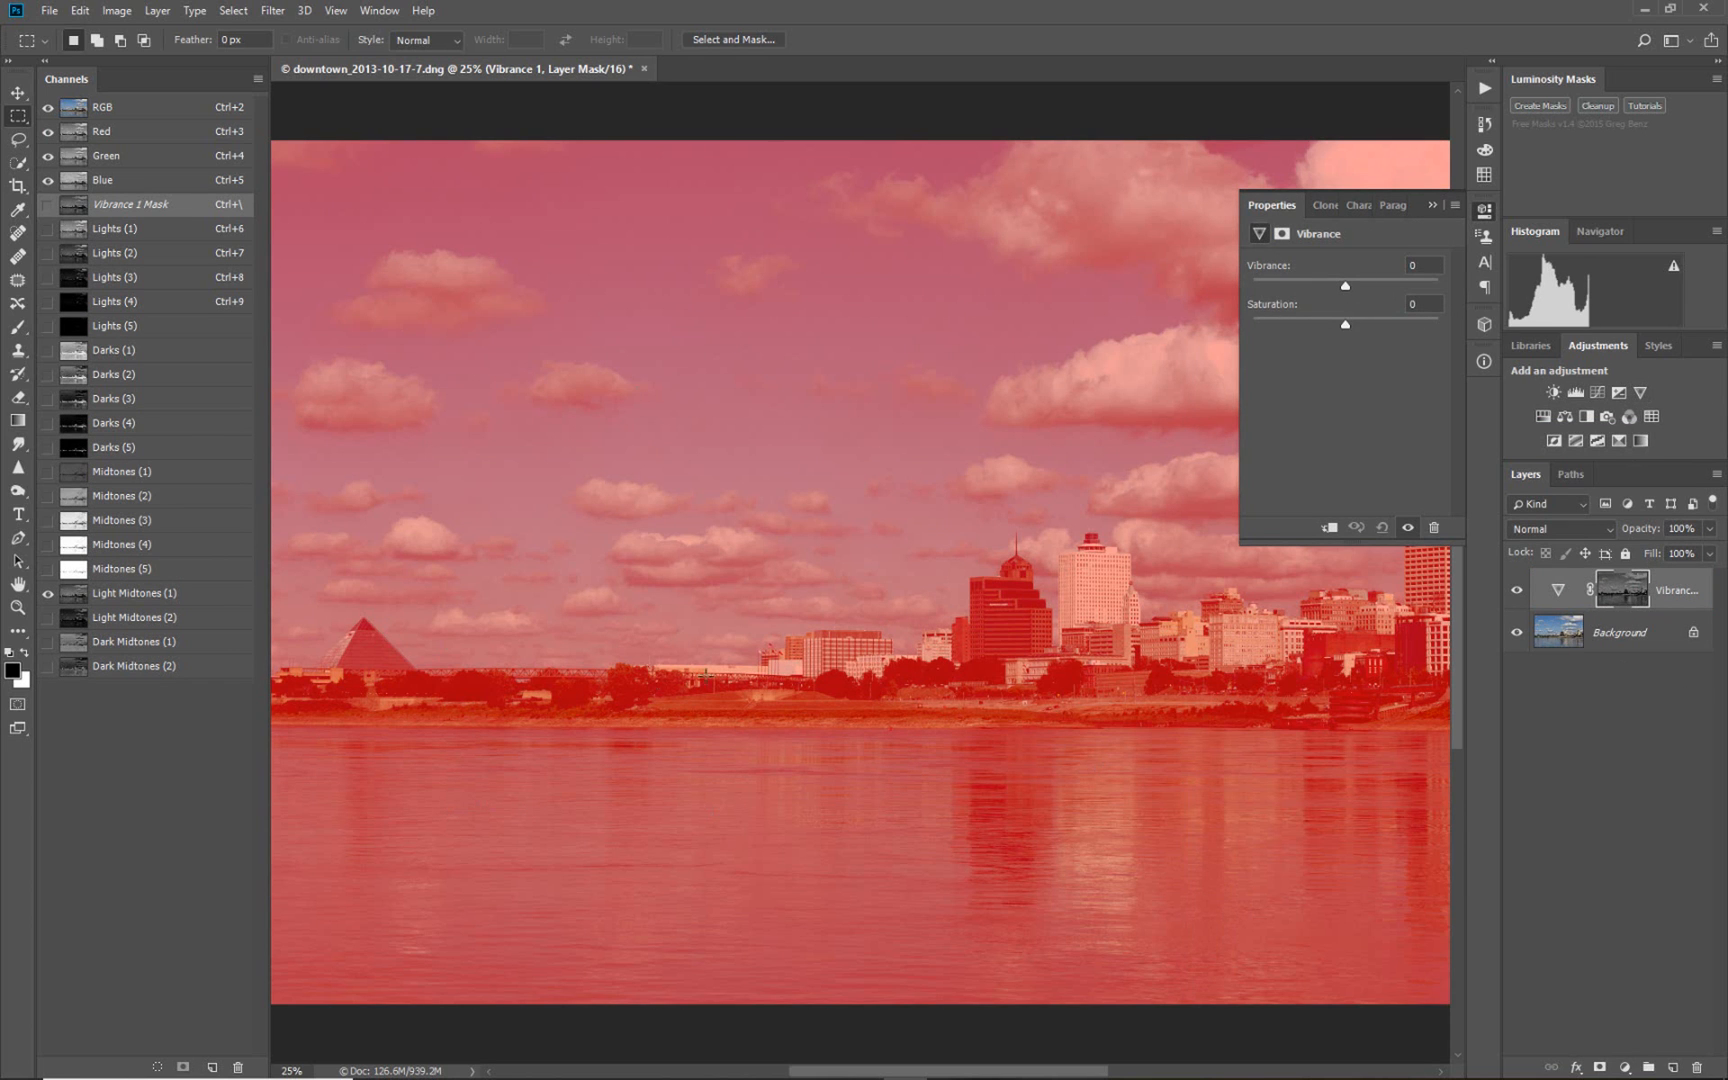
{"action": "left_click", "coordinate": [48, 593]}
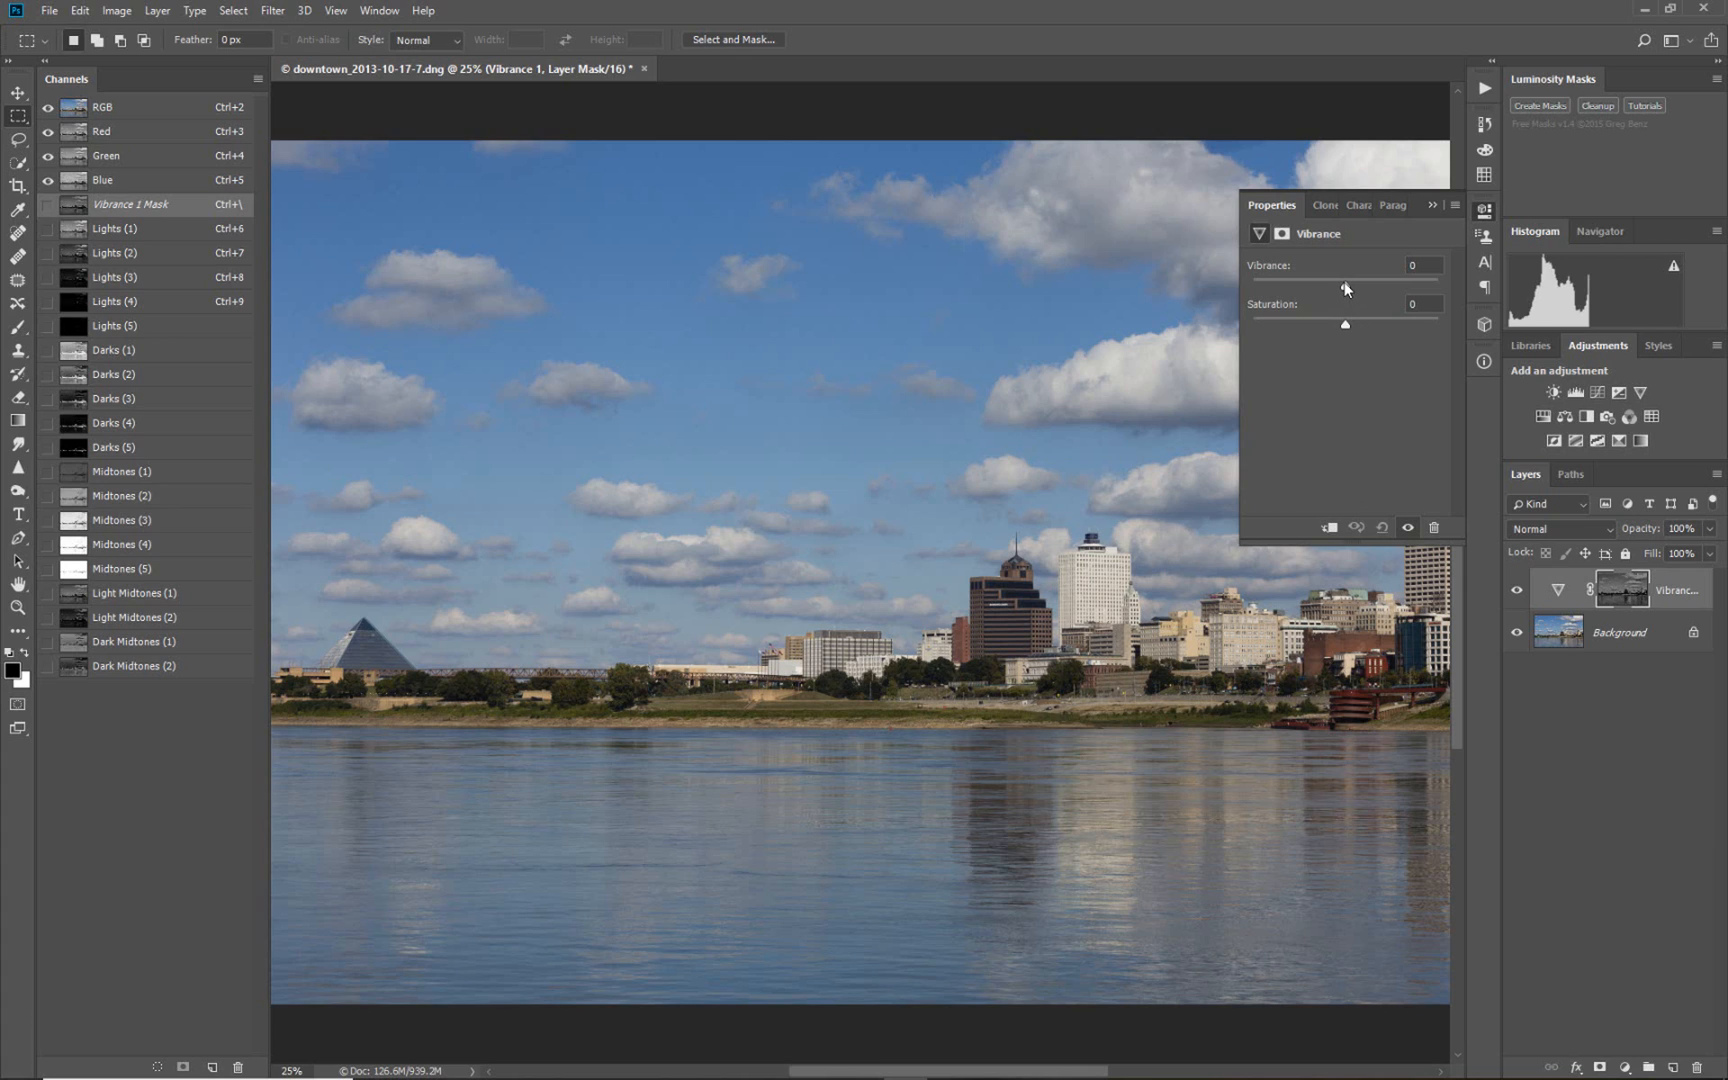
{"action": "left_click_drag", "start_coordinate": [1344, 285], "coordinate": [1388, 285]}
{"action": "left_click_drag", "start_coordinate": [1431, 281], "coordinate": [1434, 282]}
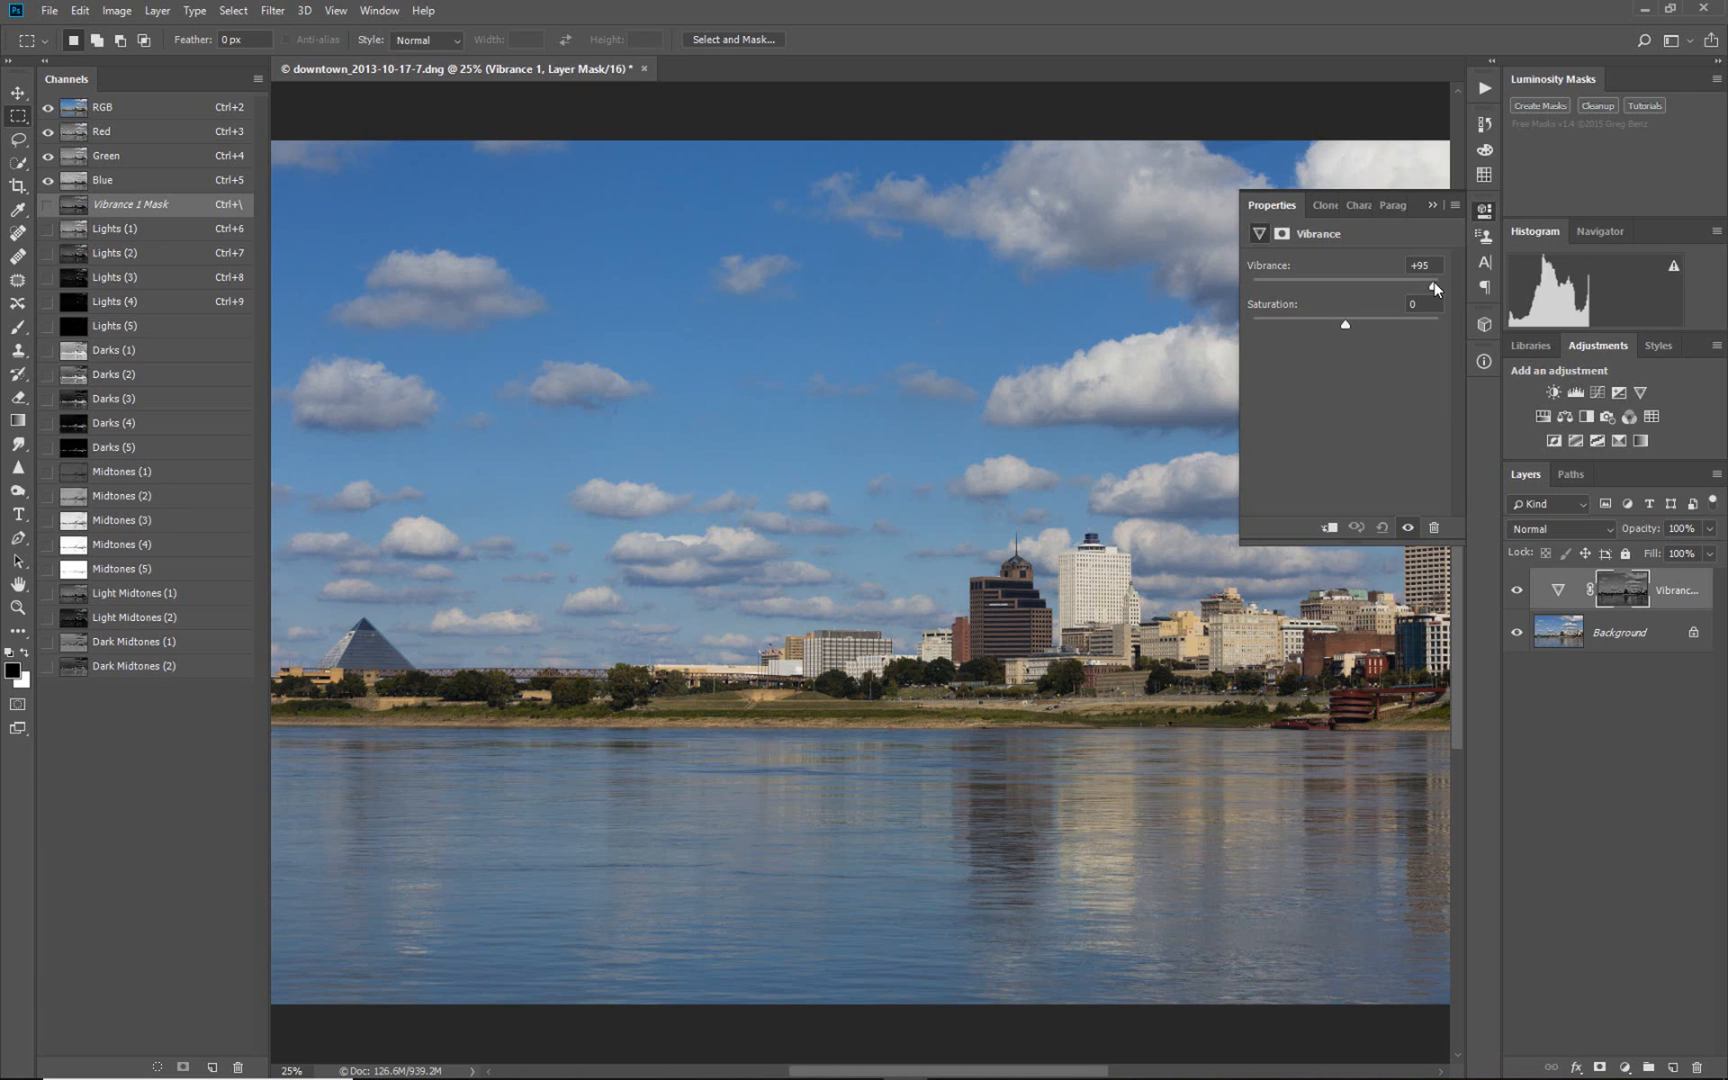
{"action": "left_click", "coordinate": [1430, 206]}
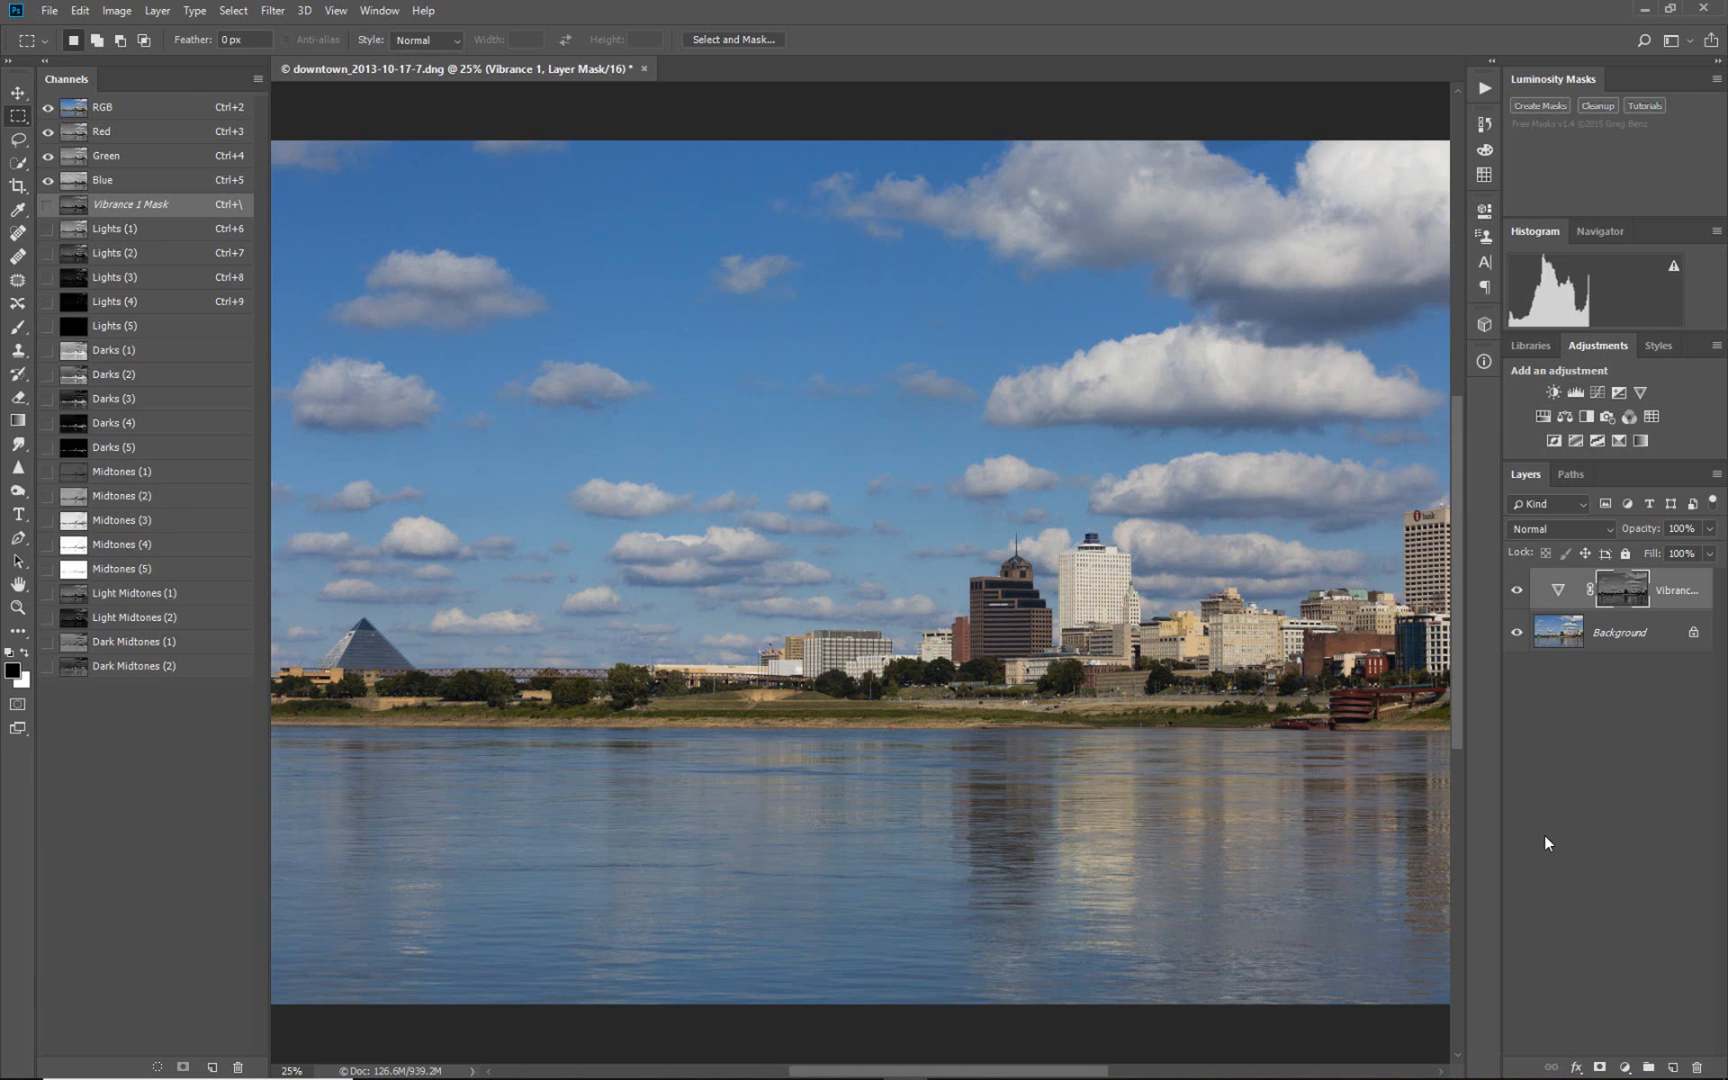
Compare the photo with and without the Vibrance layer, and with its layer mask disabled and re-enabled.
{"action": "left_click", "coordinate": [1517, 593]}
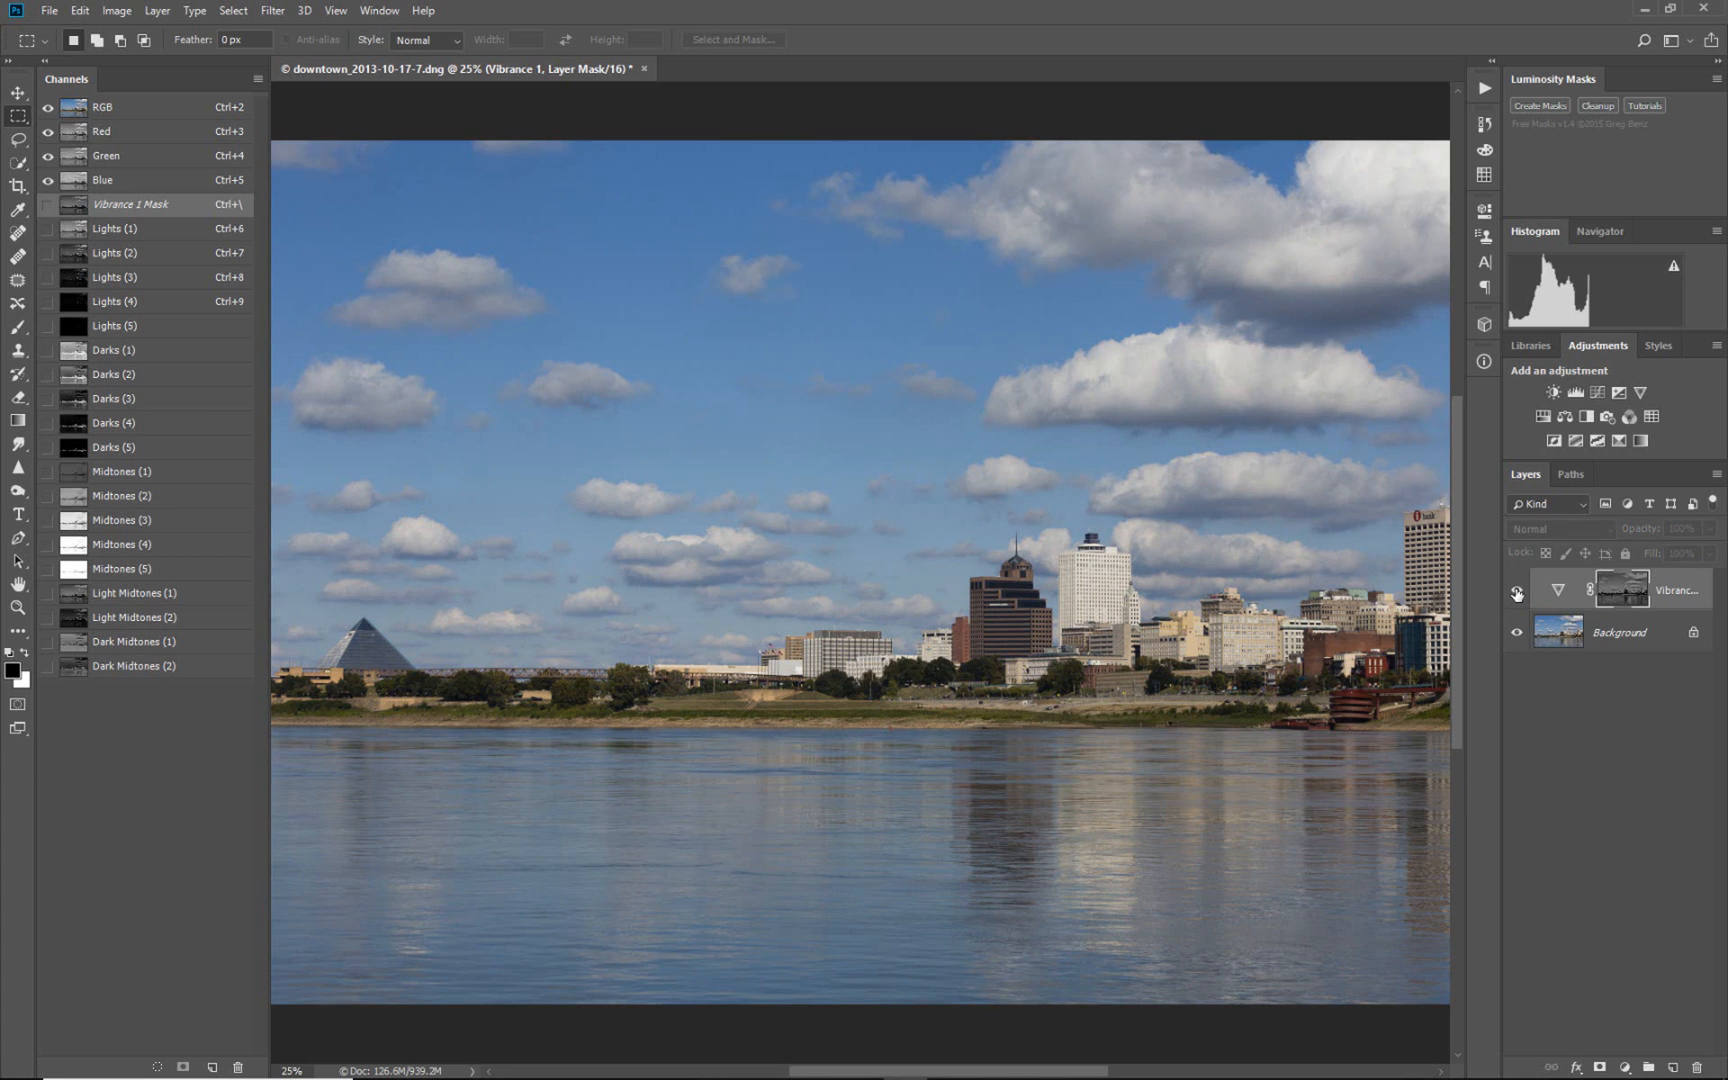
{"action": "left_click", "coordinate": [1517, 593]}
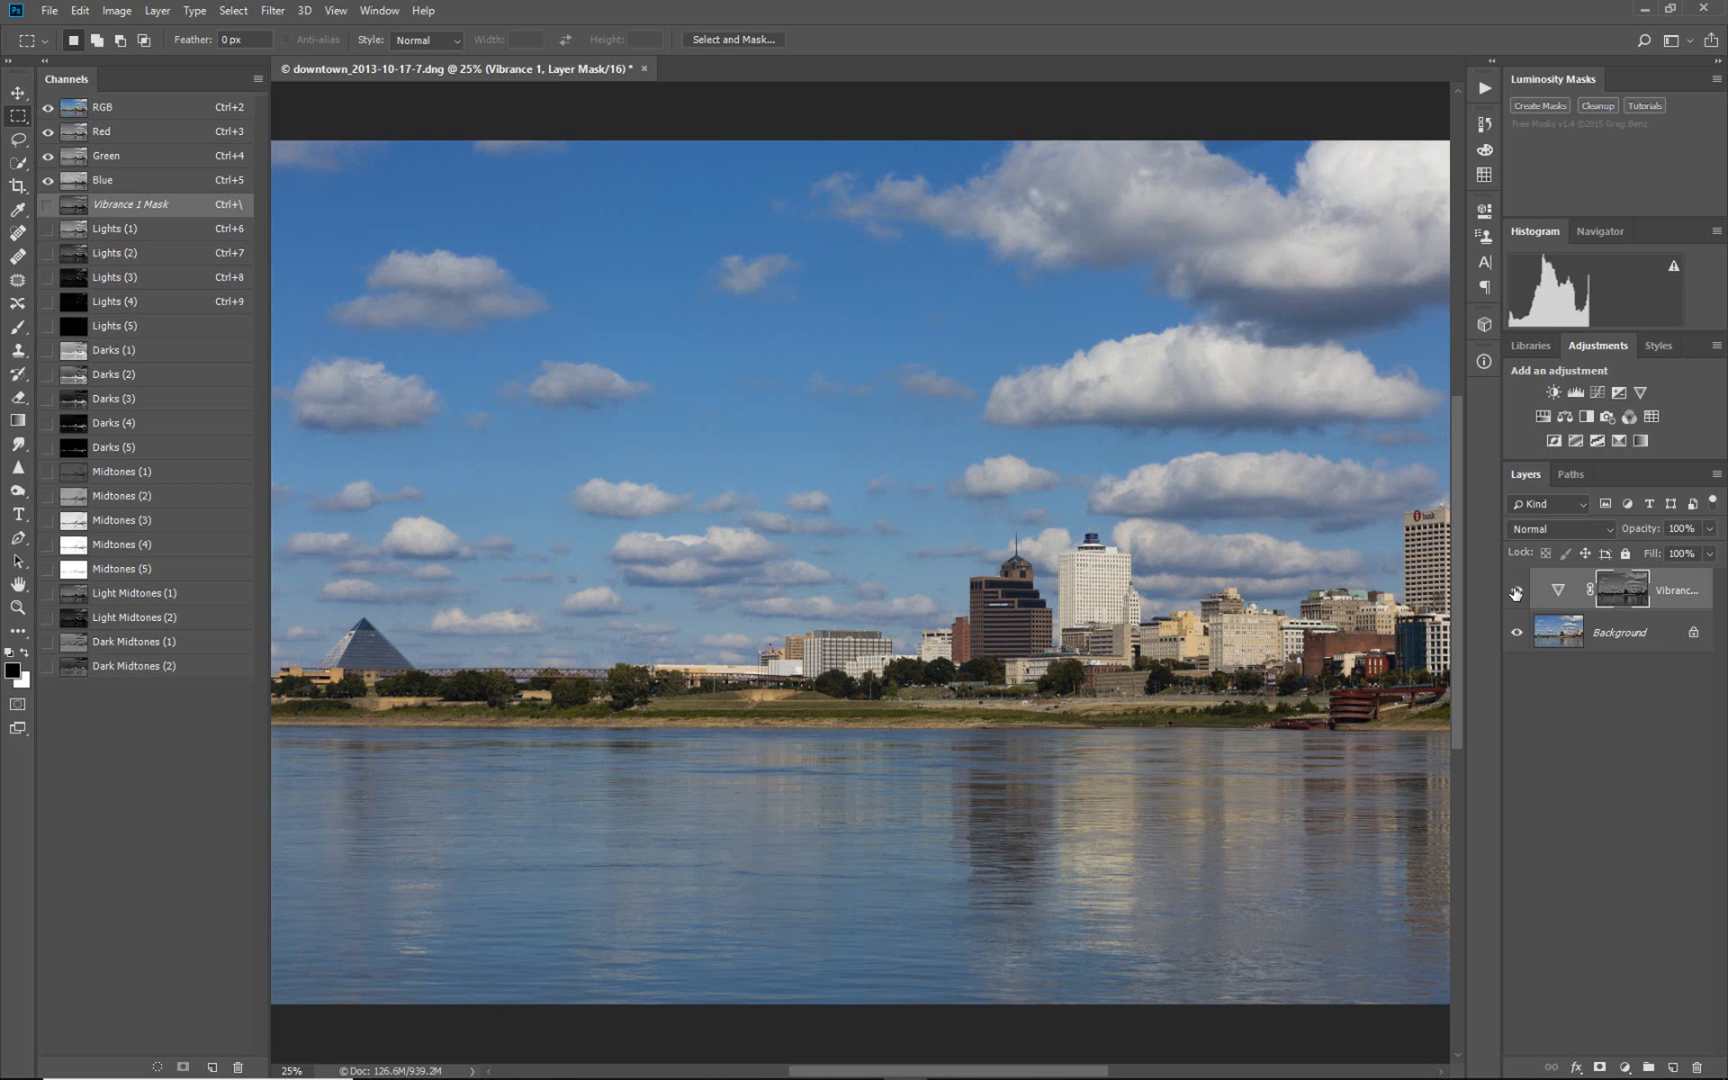
{"action": "left_click", "coordinate": [1517, 593]}
{"action": "left_click", "coordinate": [1517, 593]}
{"action": "left_click", "coordinate": [1622, 590], "text": "shift"}
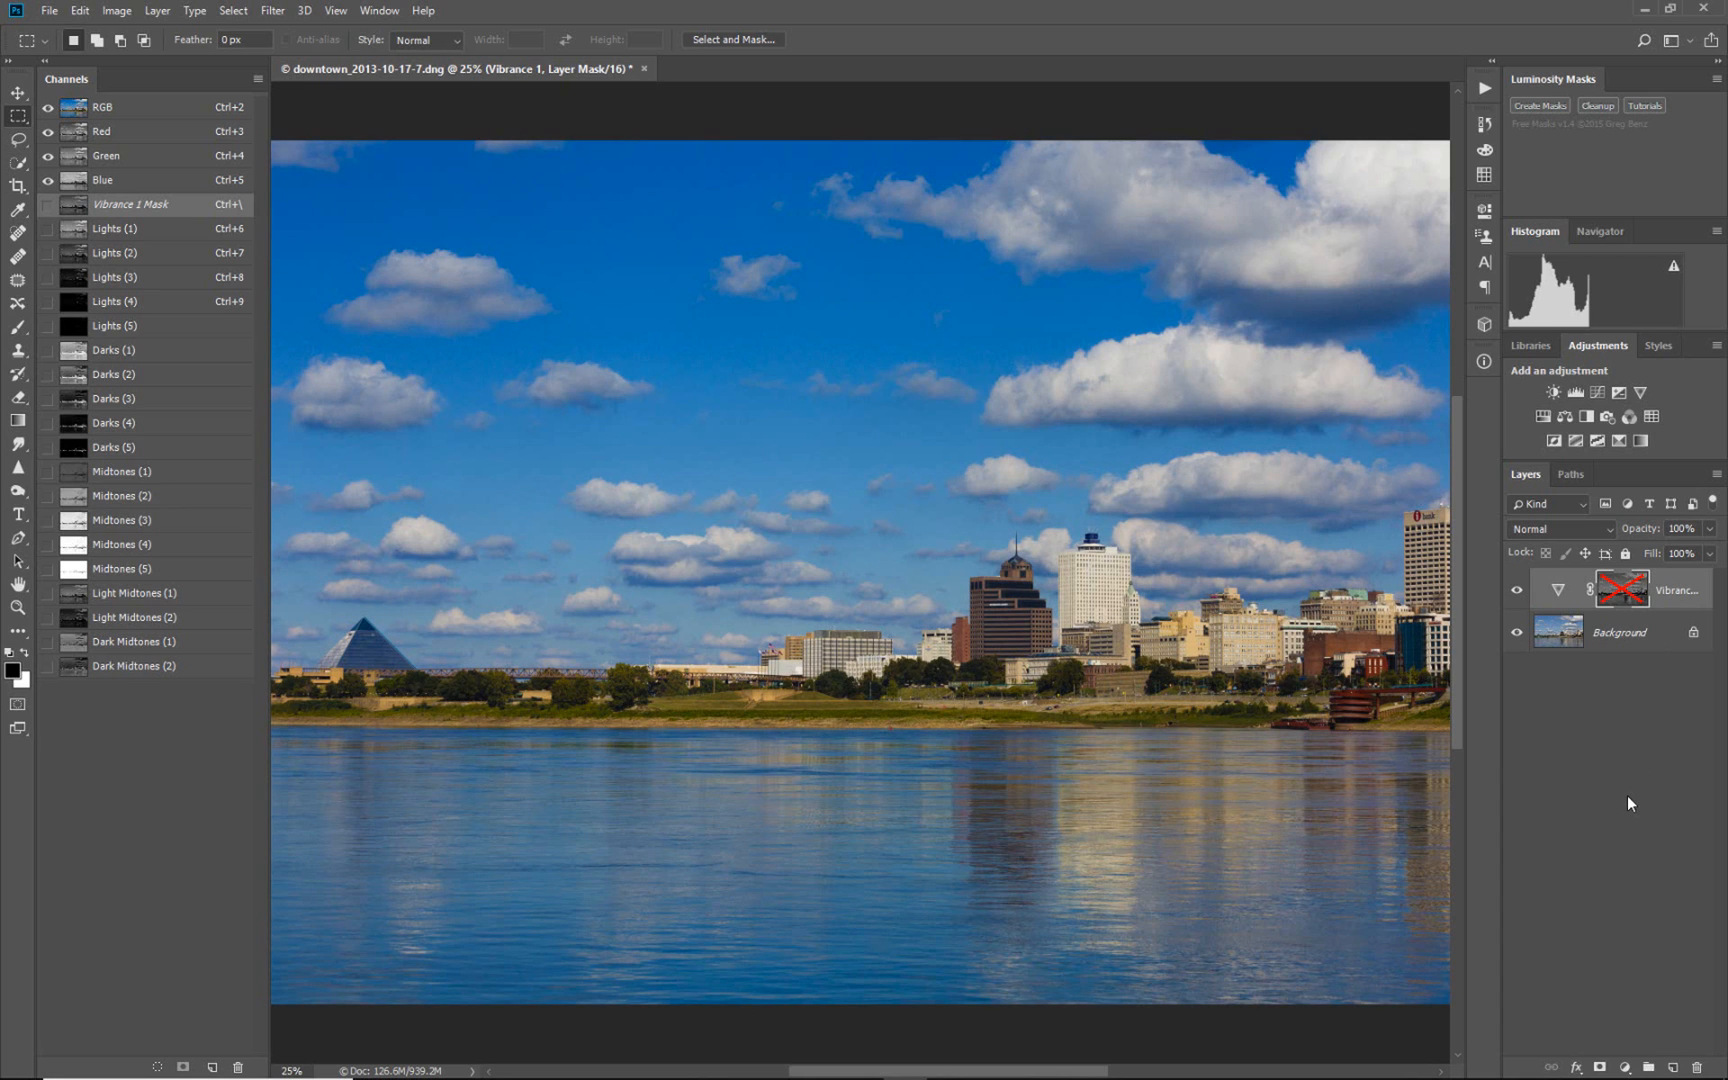
{"action": "left_click", "coordinate": [1618, 592], "text": "shift"}
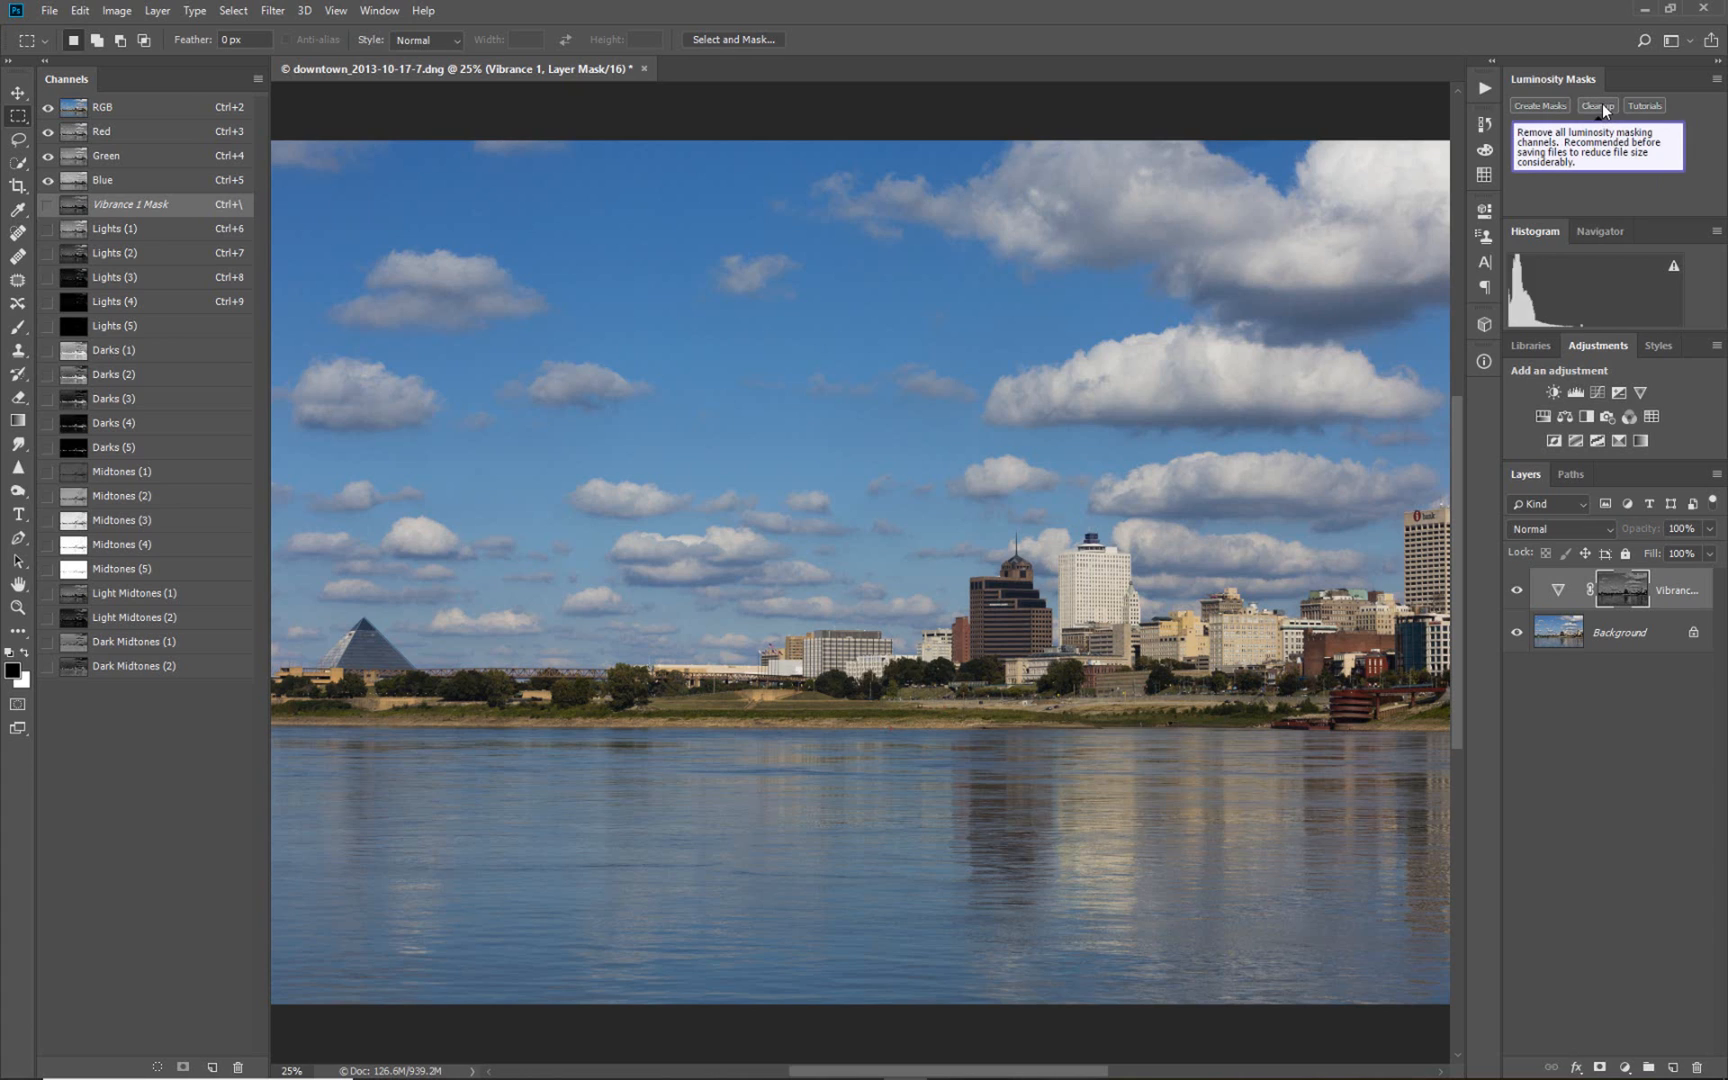
Remove all luminosity mask channels from the document with the extension's Cleanup function.
{"action": "left_click", "coordinate": [1599, 105]}
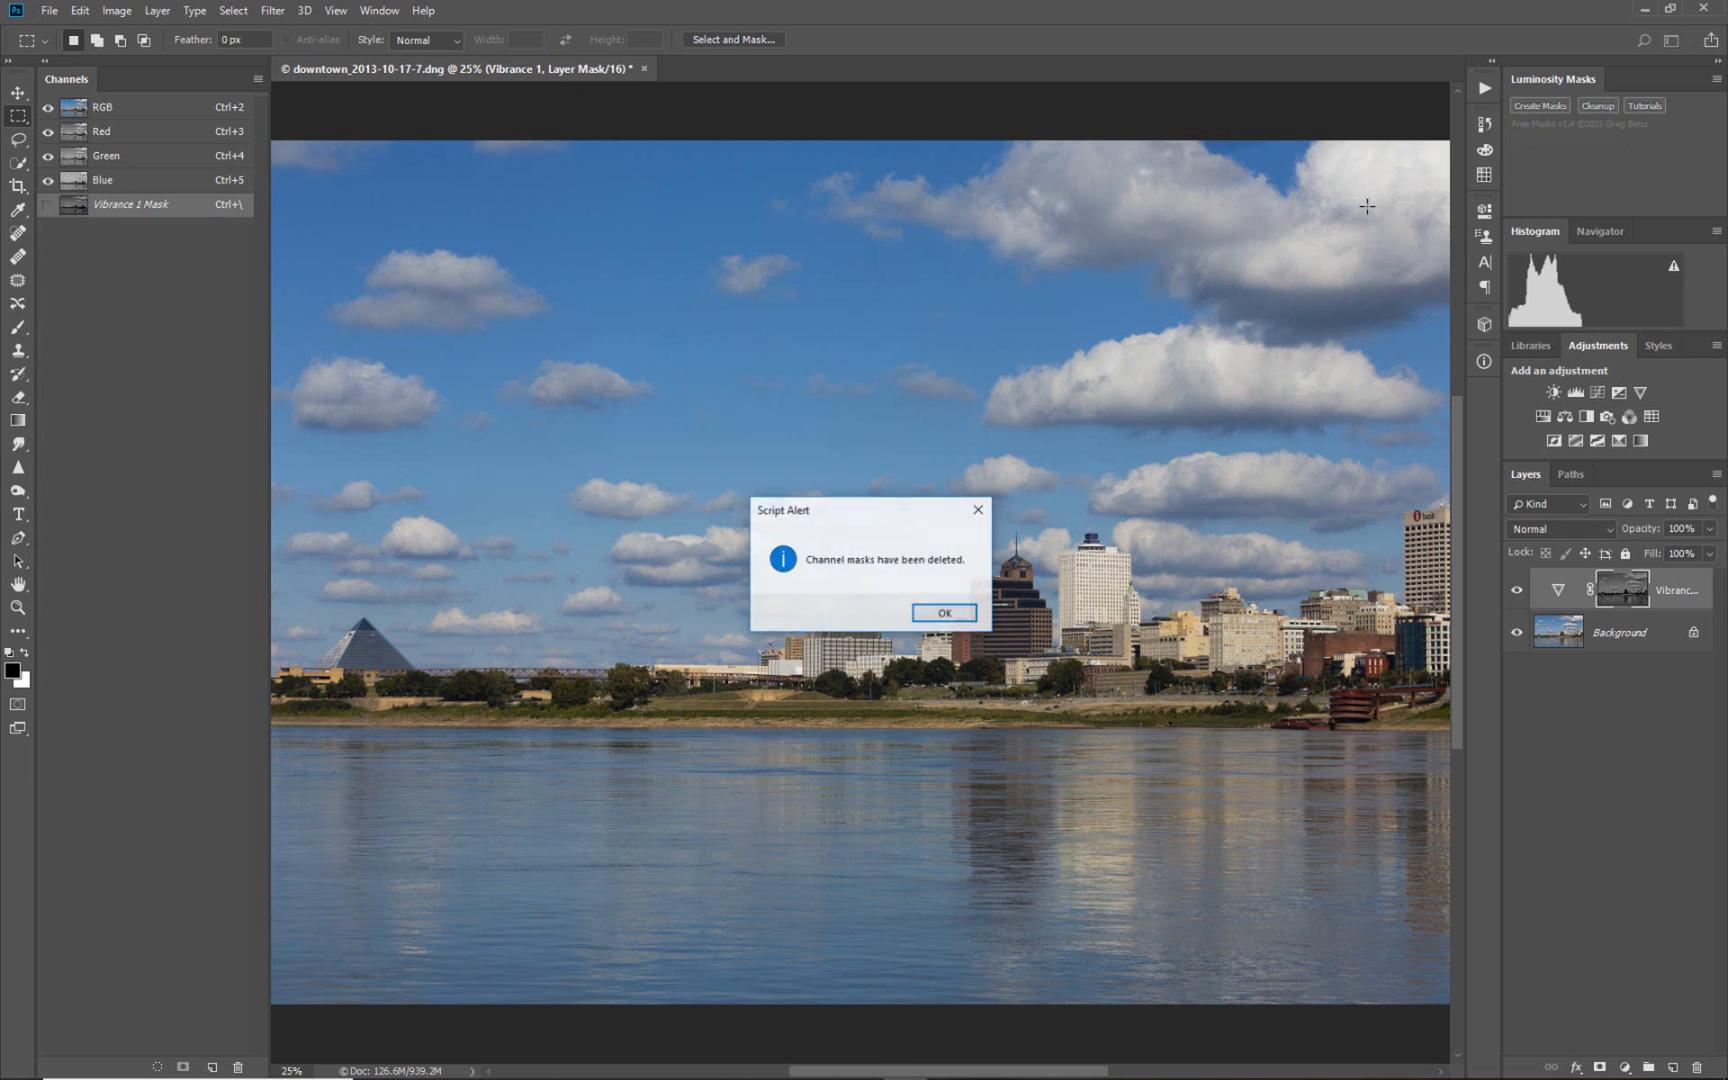
{"action": "left_click", "coordinate": [945, 614]}
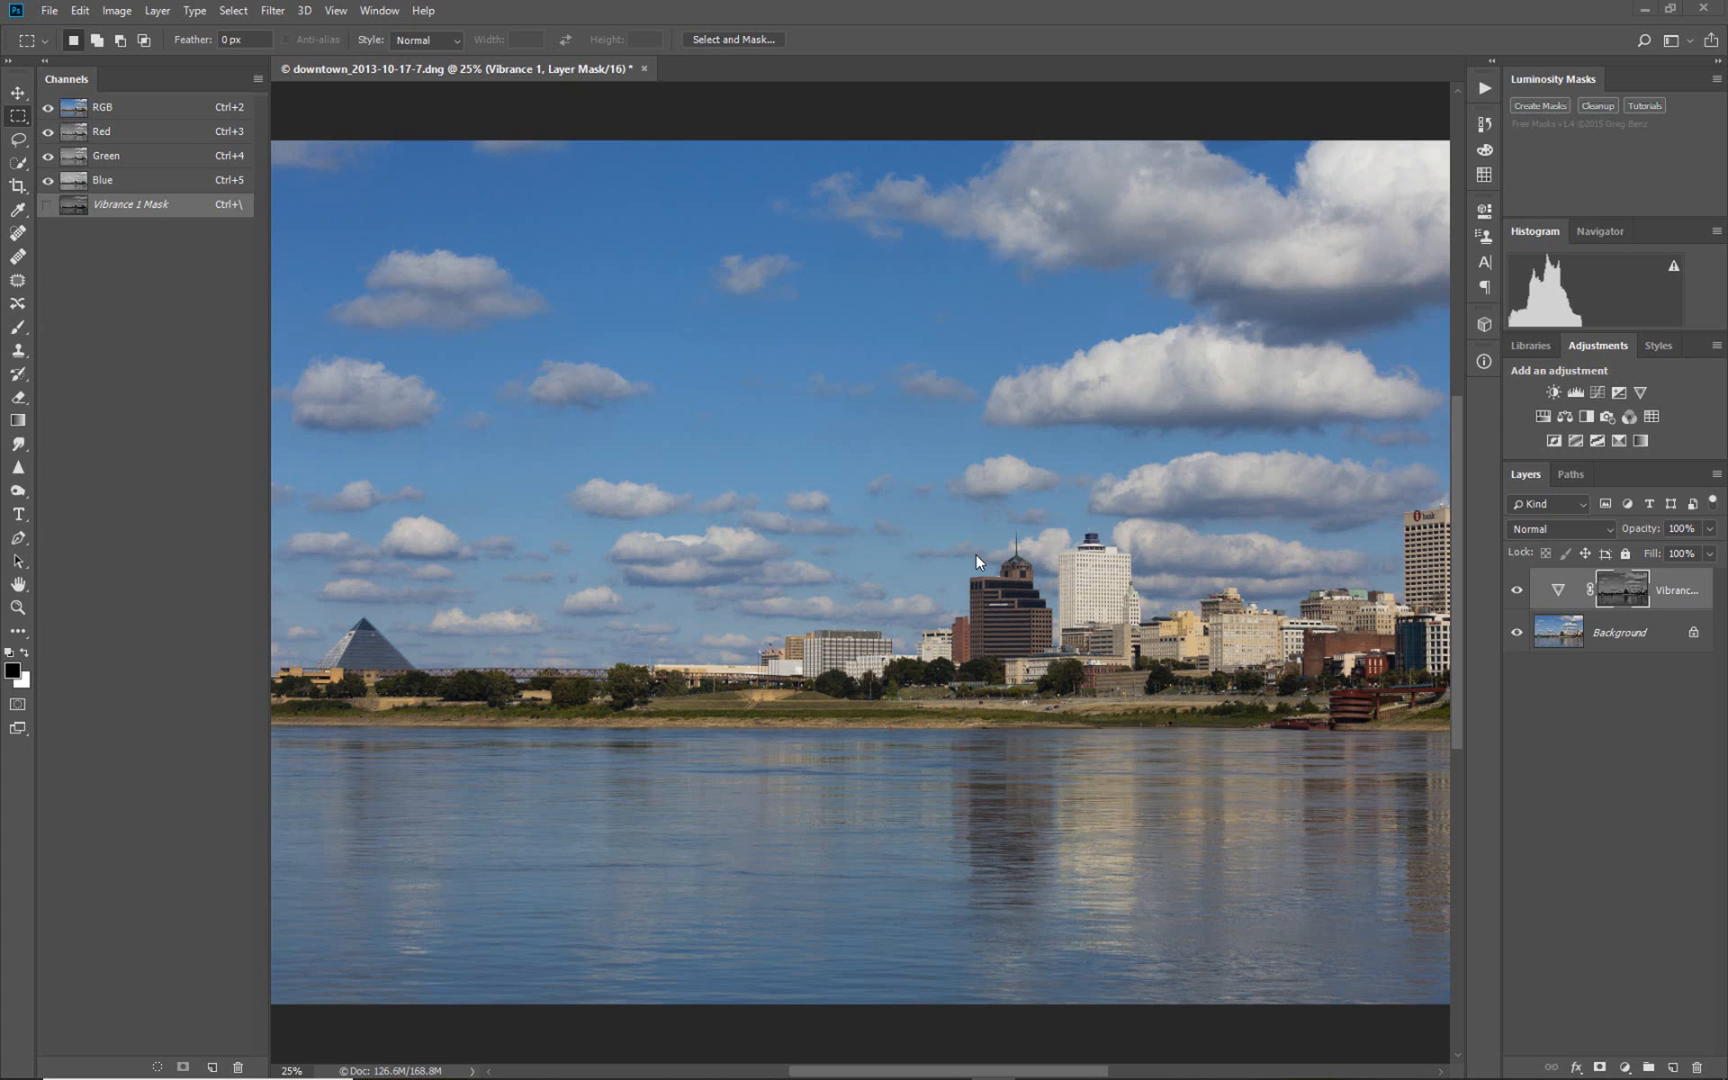
Stamp all visible layers into a new pixel layer above the Vibrance adjustment.
{"action": "left_click", "coordinate": [267, 14]}
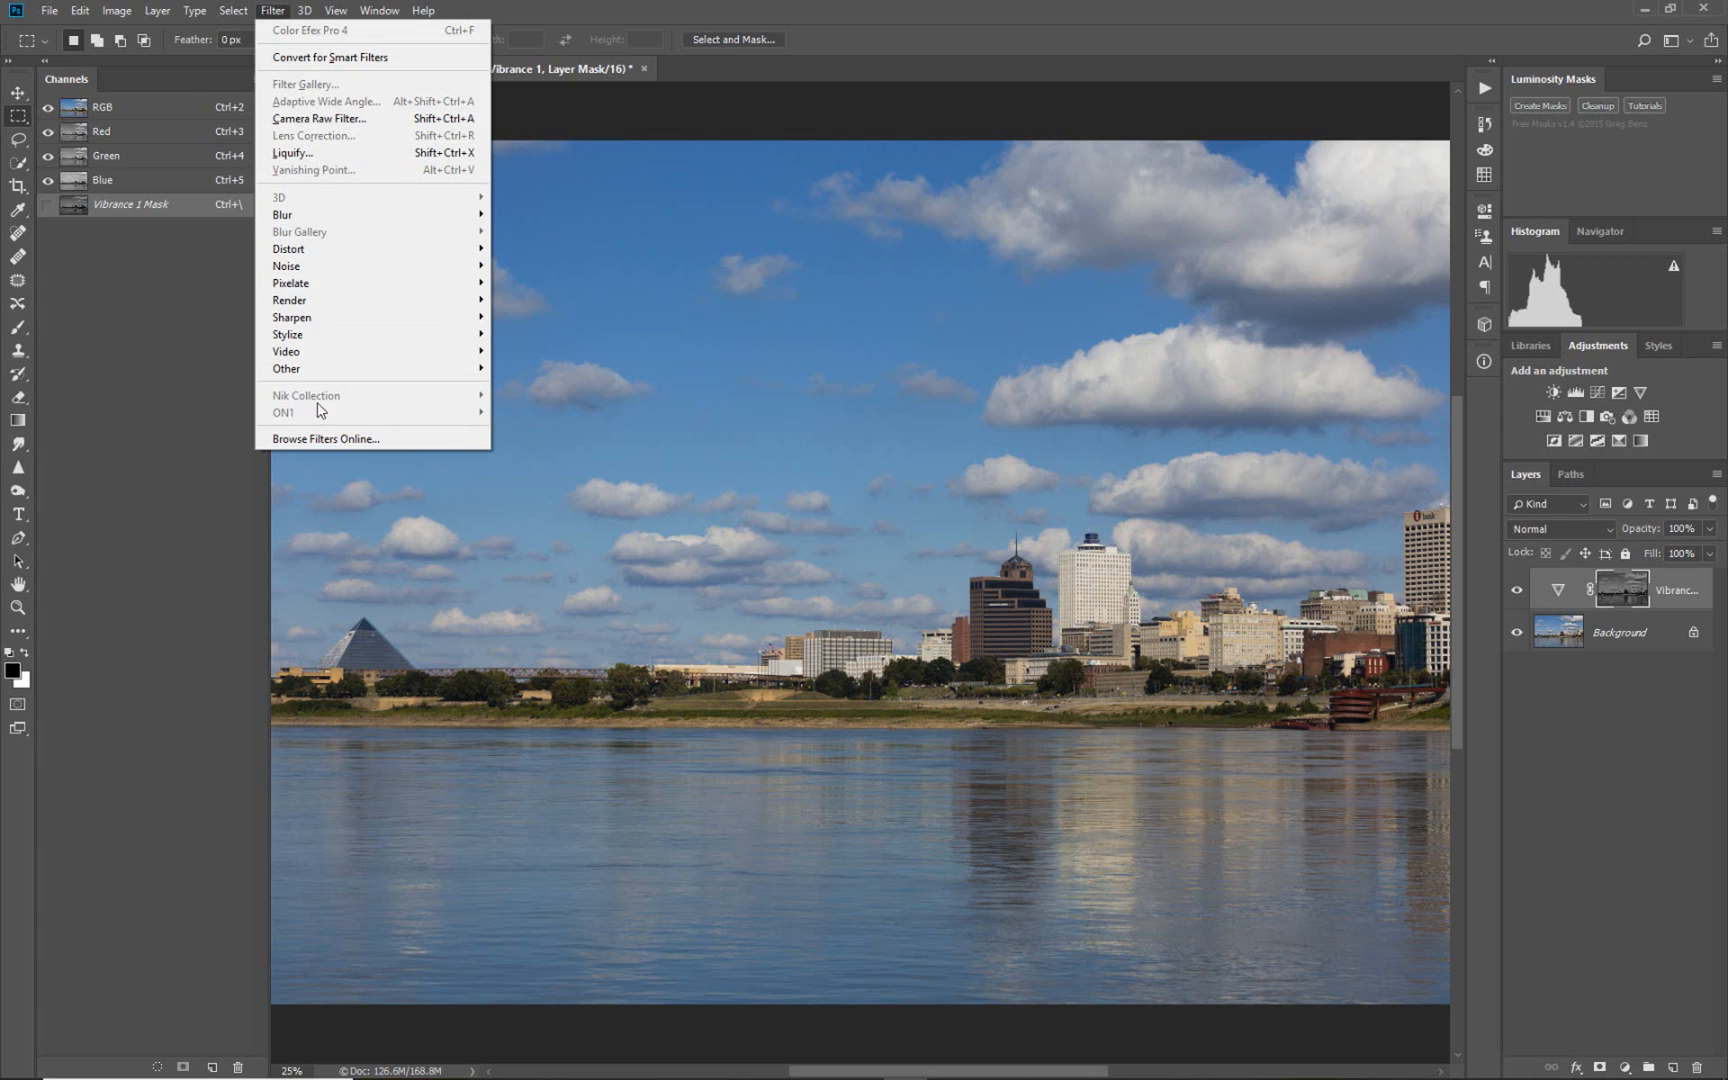
{"action": "left_click", "coordinate": [744, 601]}
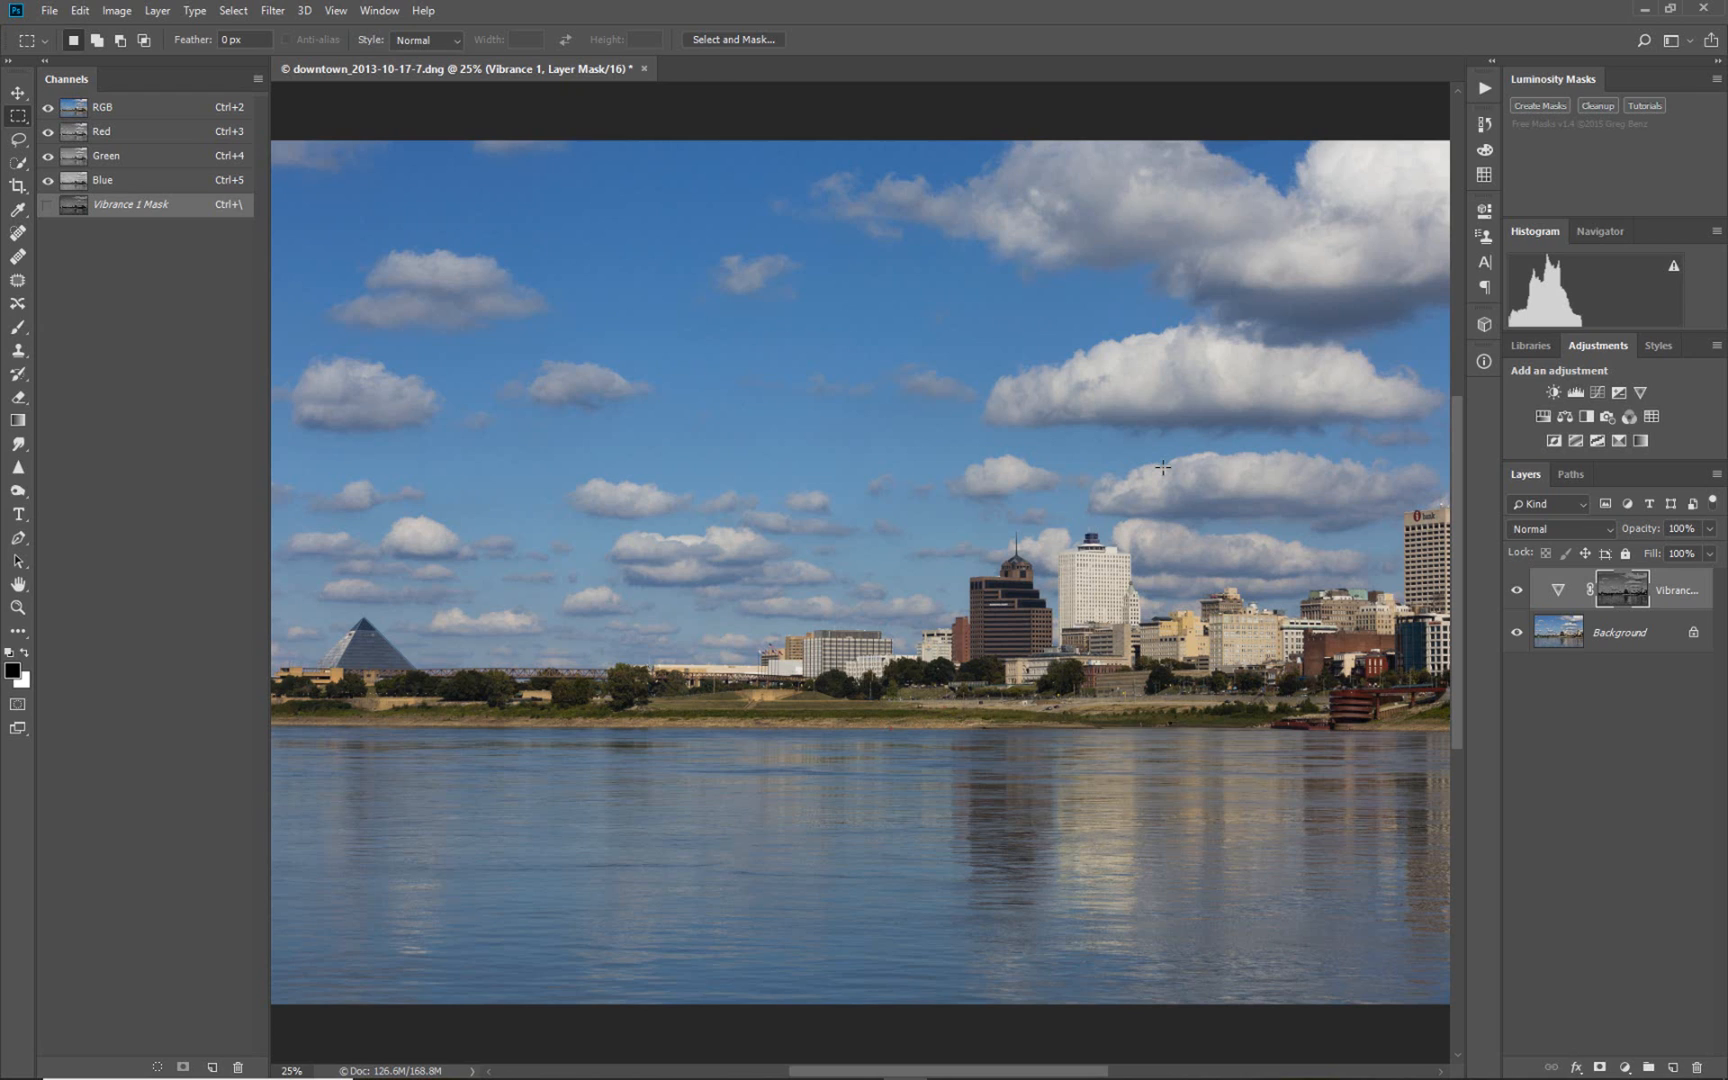
{"action": "key", "text": "ctrl+shift+alt+e"}
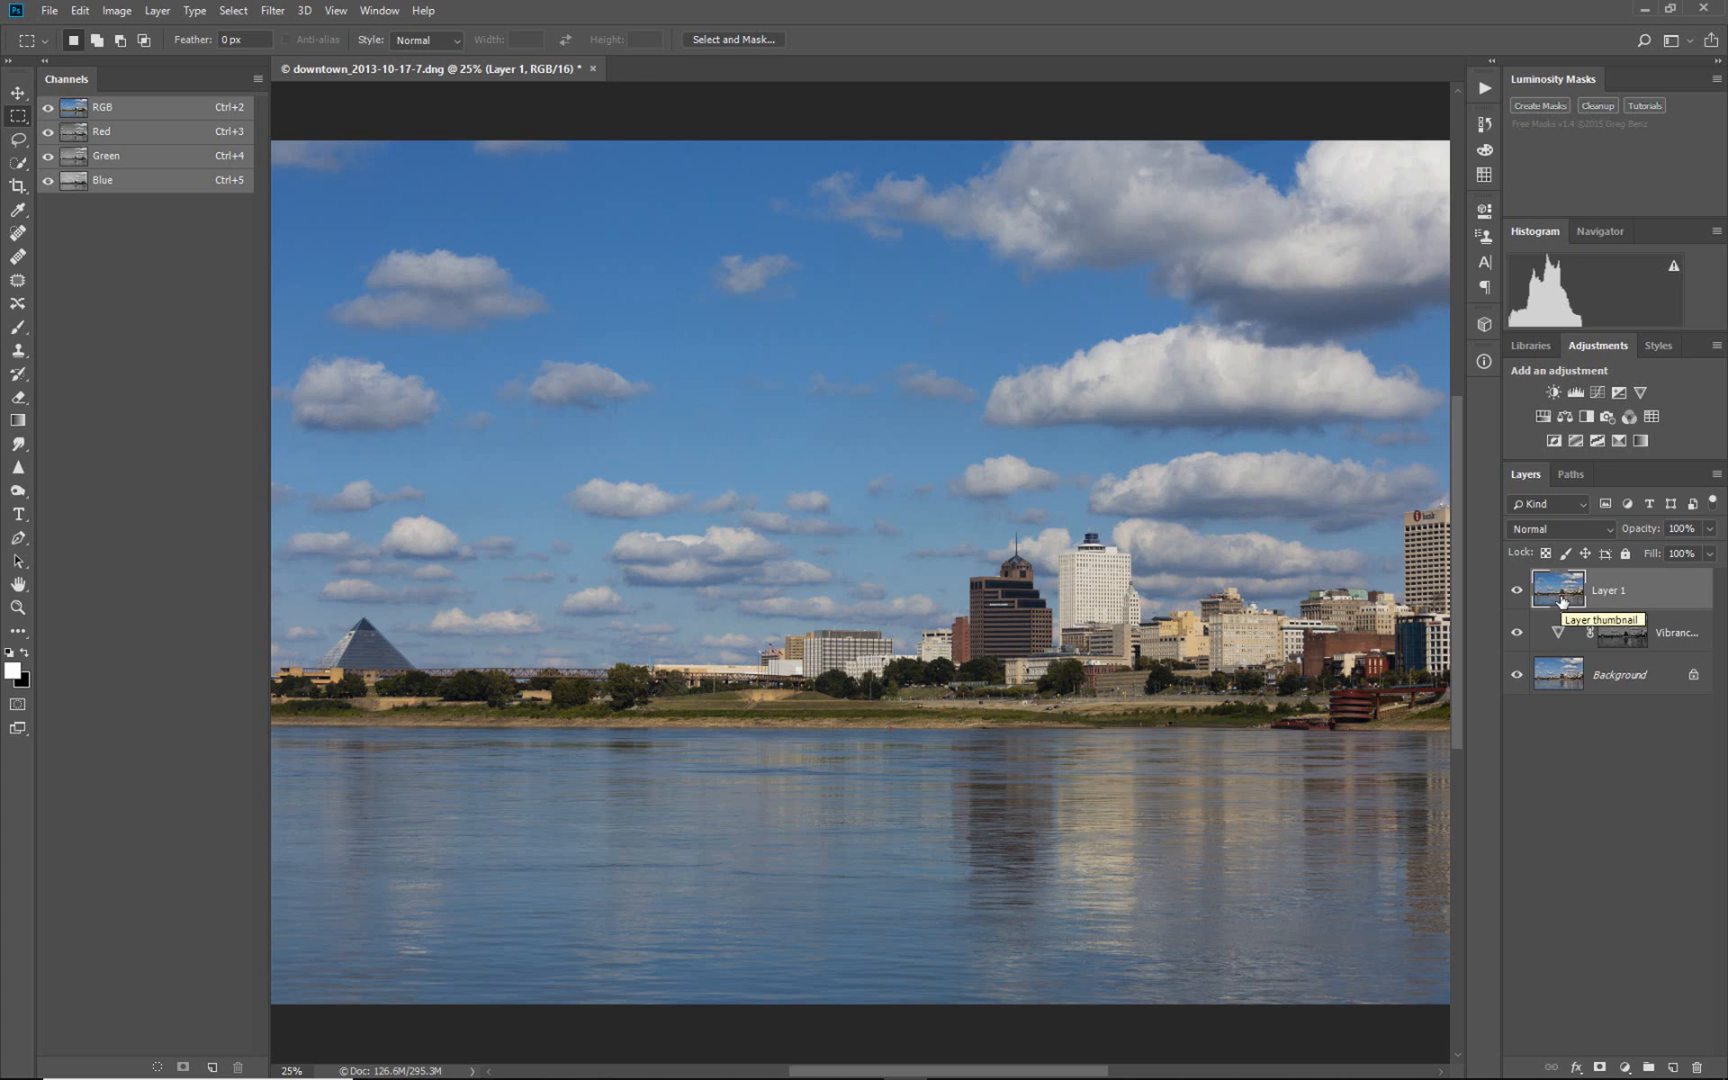
Open the stamped layer in the Nik Collection filter Color Efex Pro 4.
{"action": "left_click", "coordinate": [283, 17]}
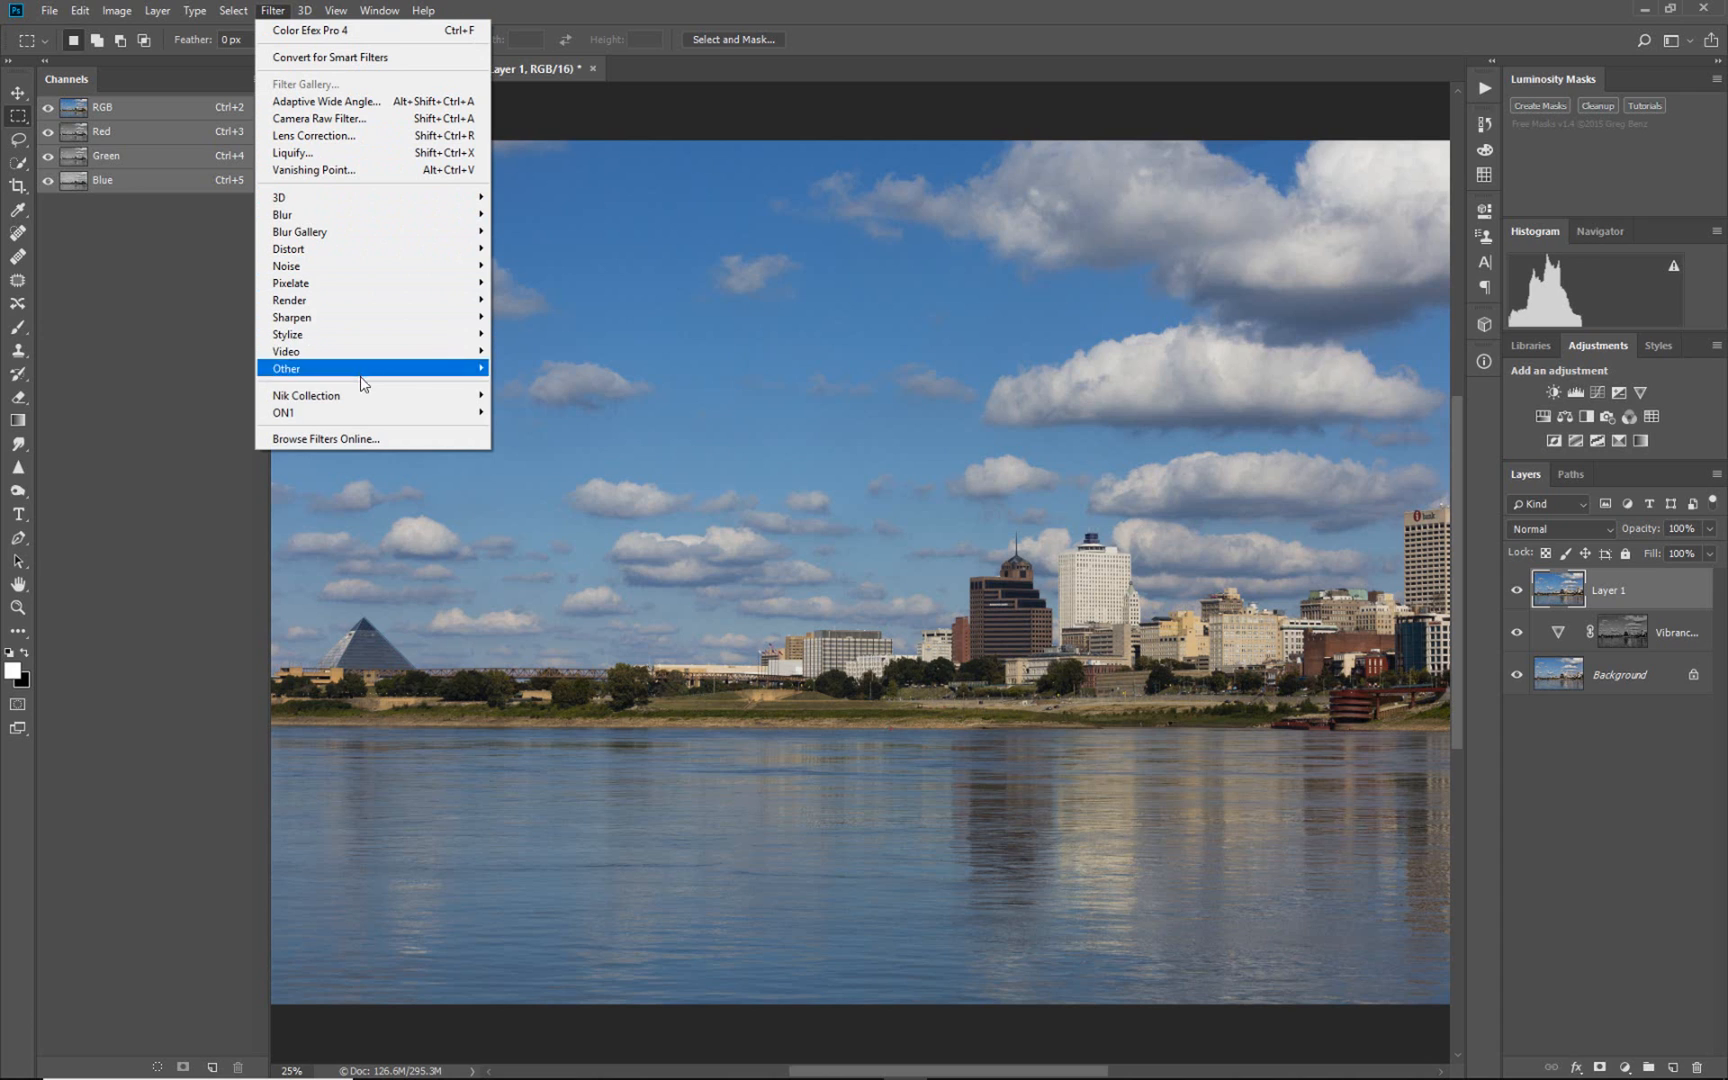
{"action": "mouse_move", "coordinate": [364, 397]}
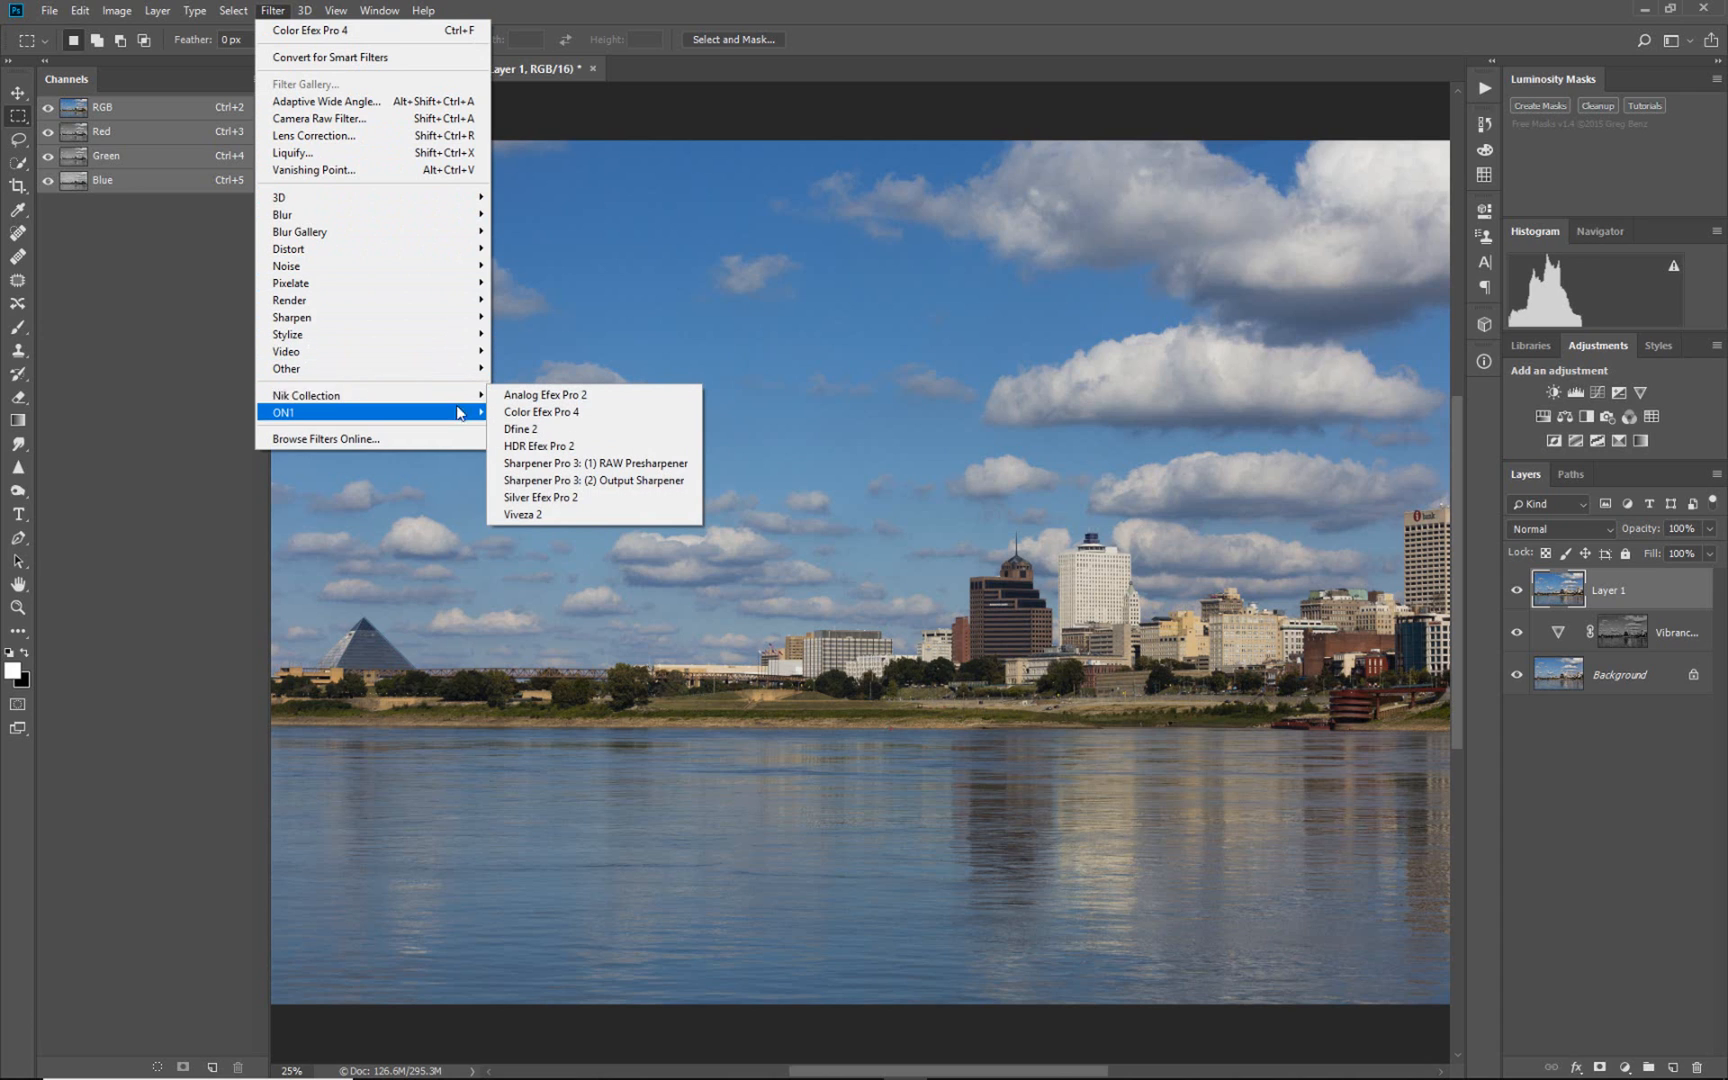
{"action": "left_click", "coordinate": [543, 413]}
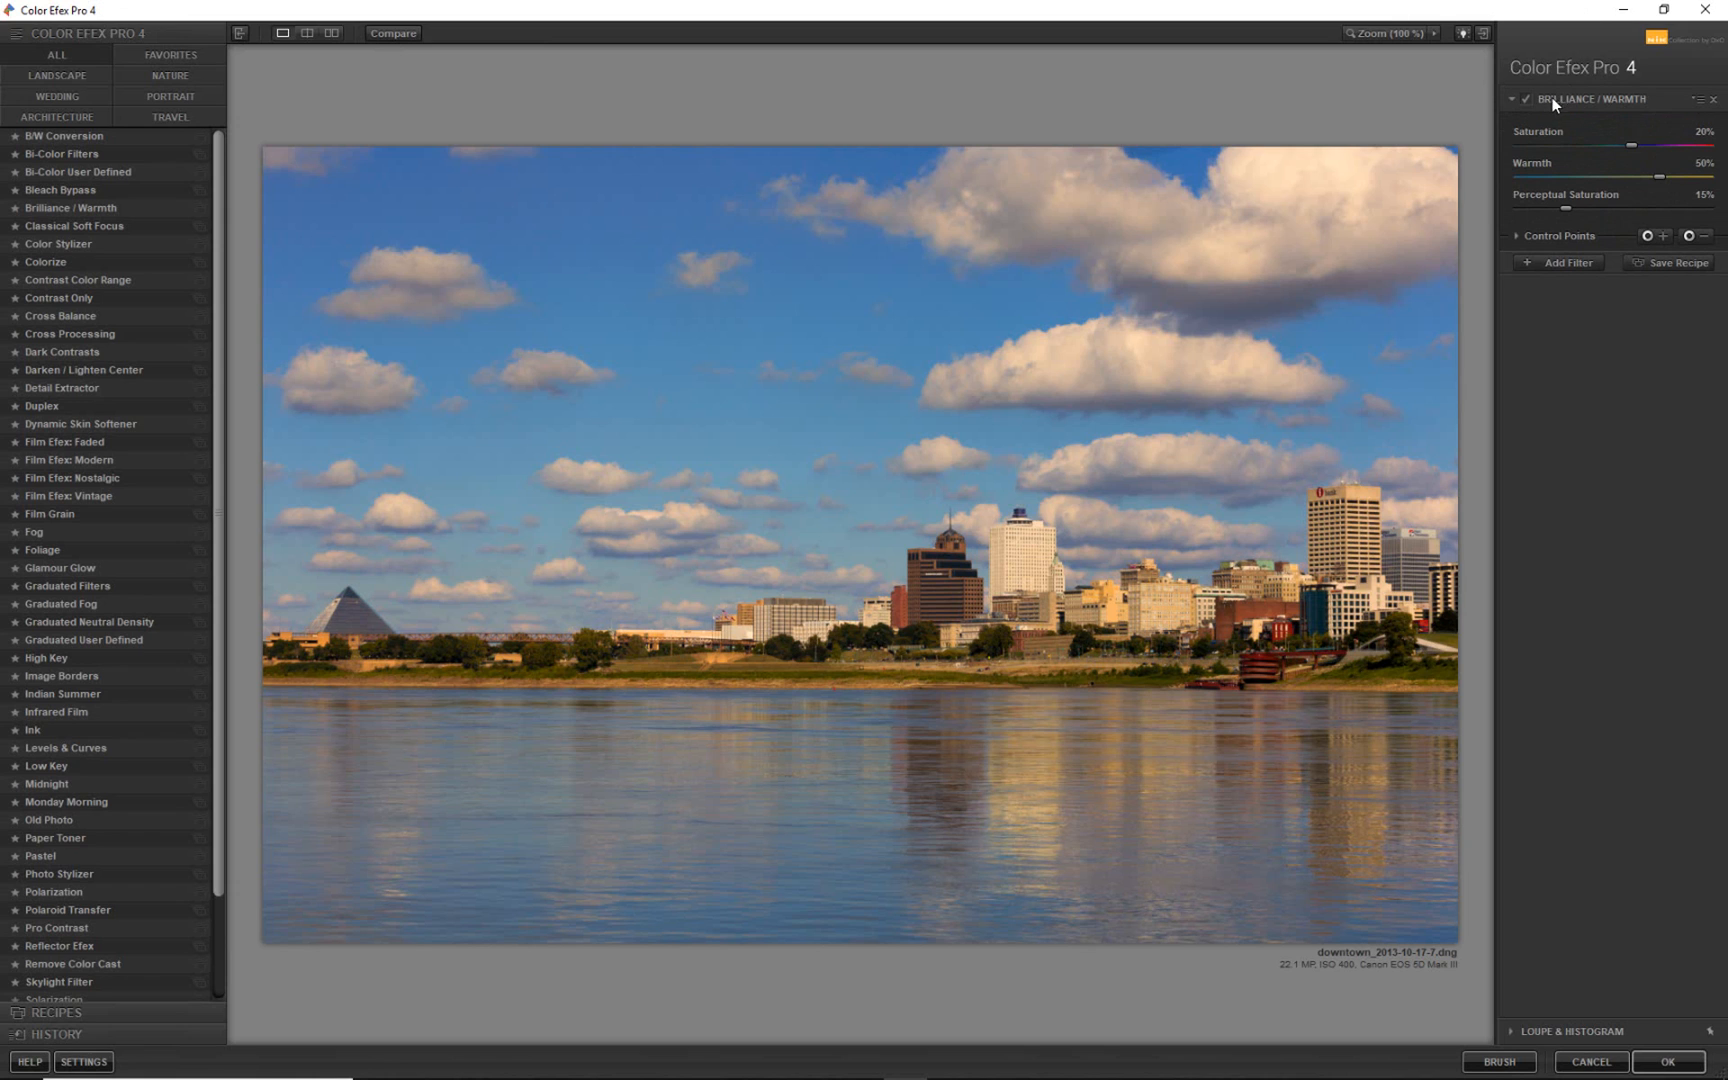
Apply the Brilliance / Warmth filter with its 06 - Warm Colors preset and compare the photo with and without the filtered layer.
{"action": "left_click", "coordinate": [198, 205]}
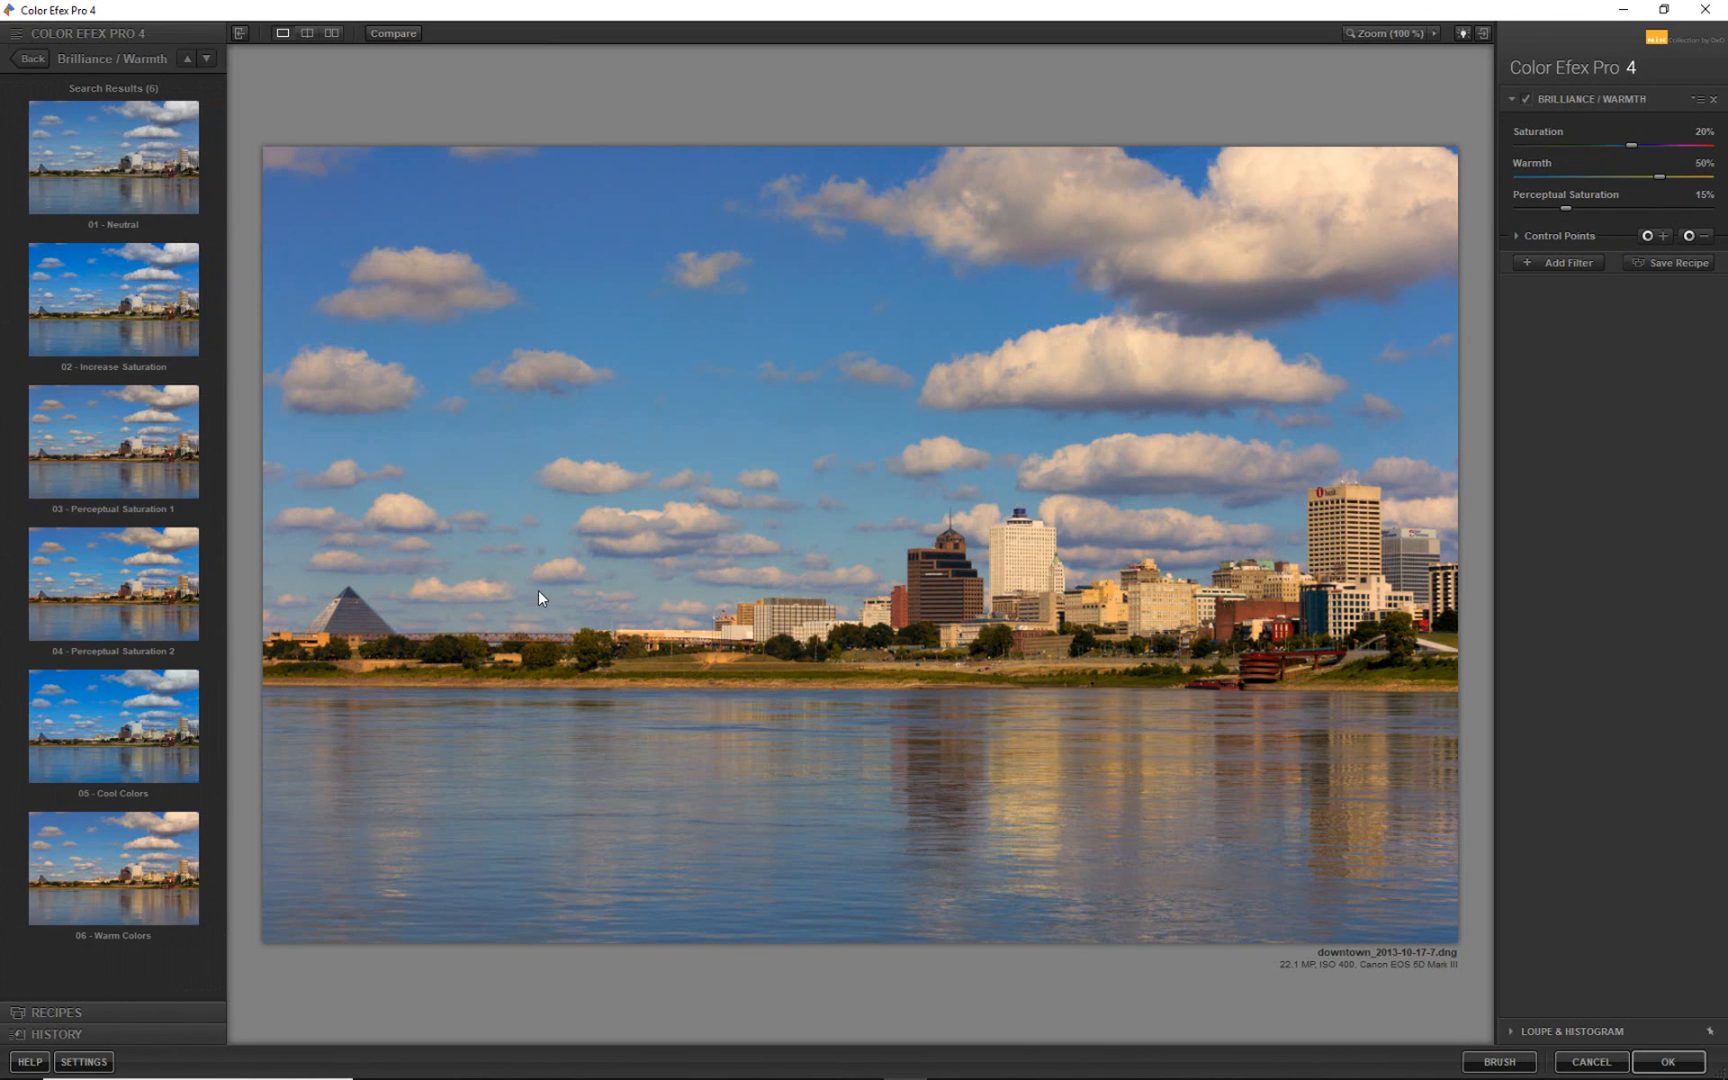
{"action": "left_click", "coordinate": [88, 188]}
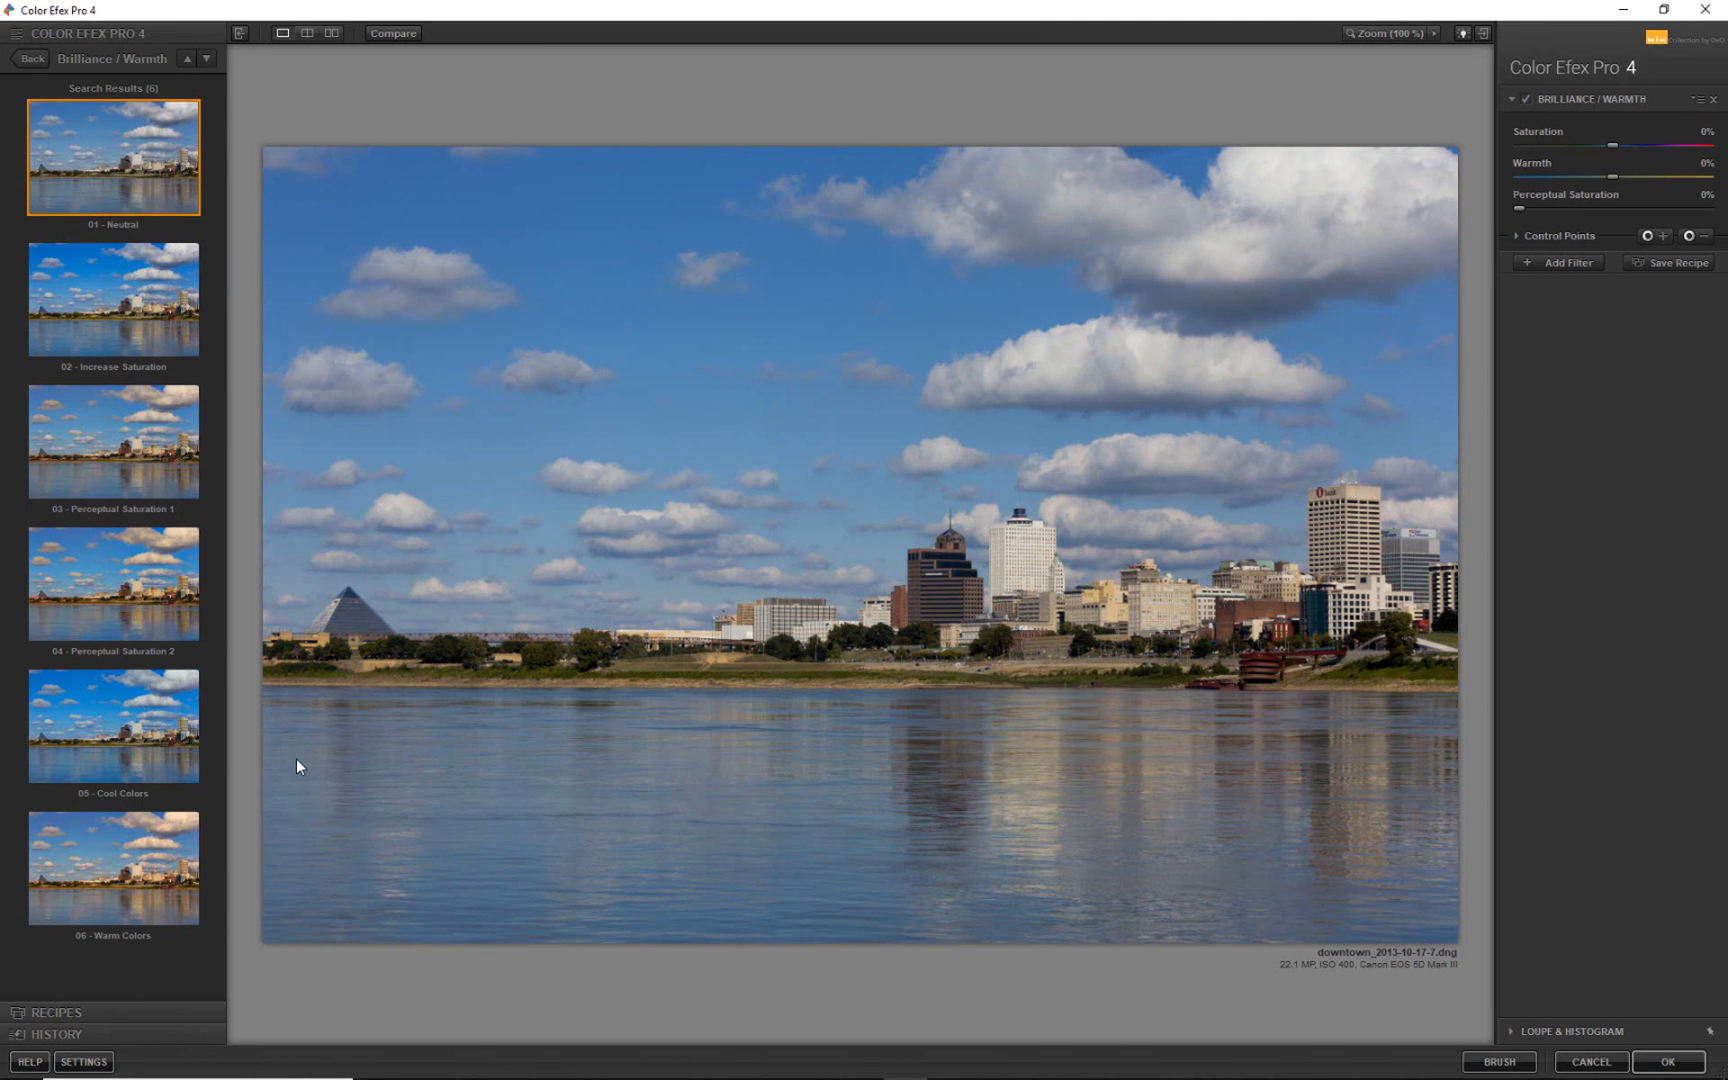
{"action": "left_click", "coordinate": [137, 860]}
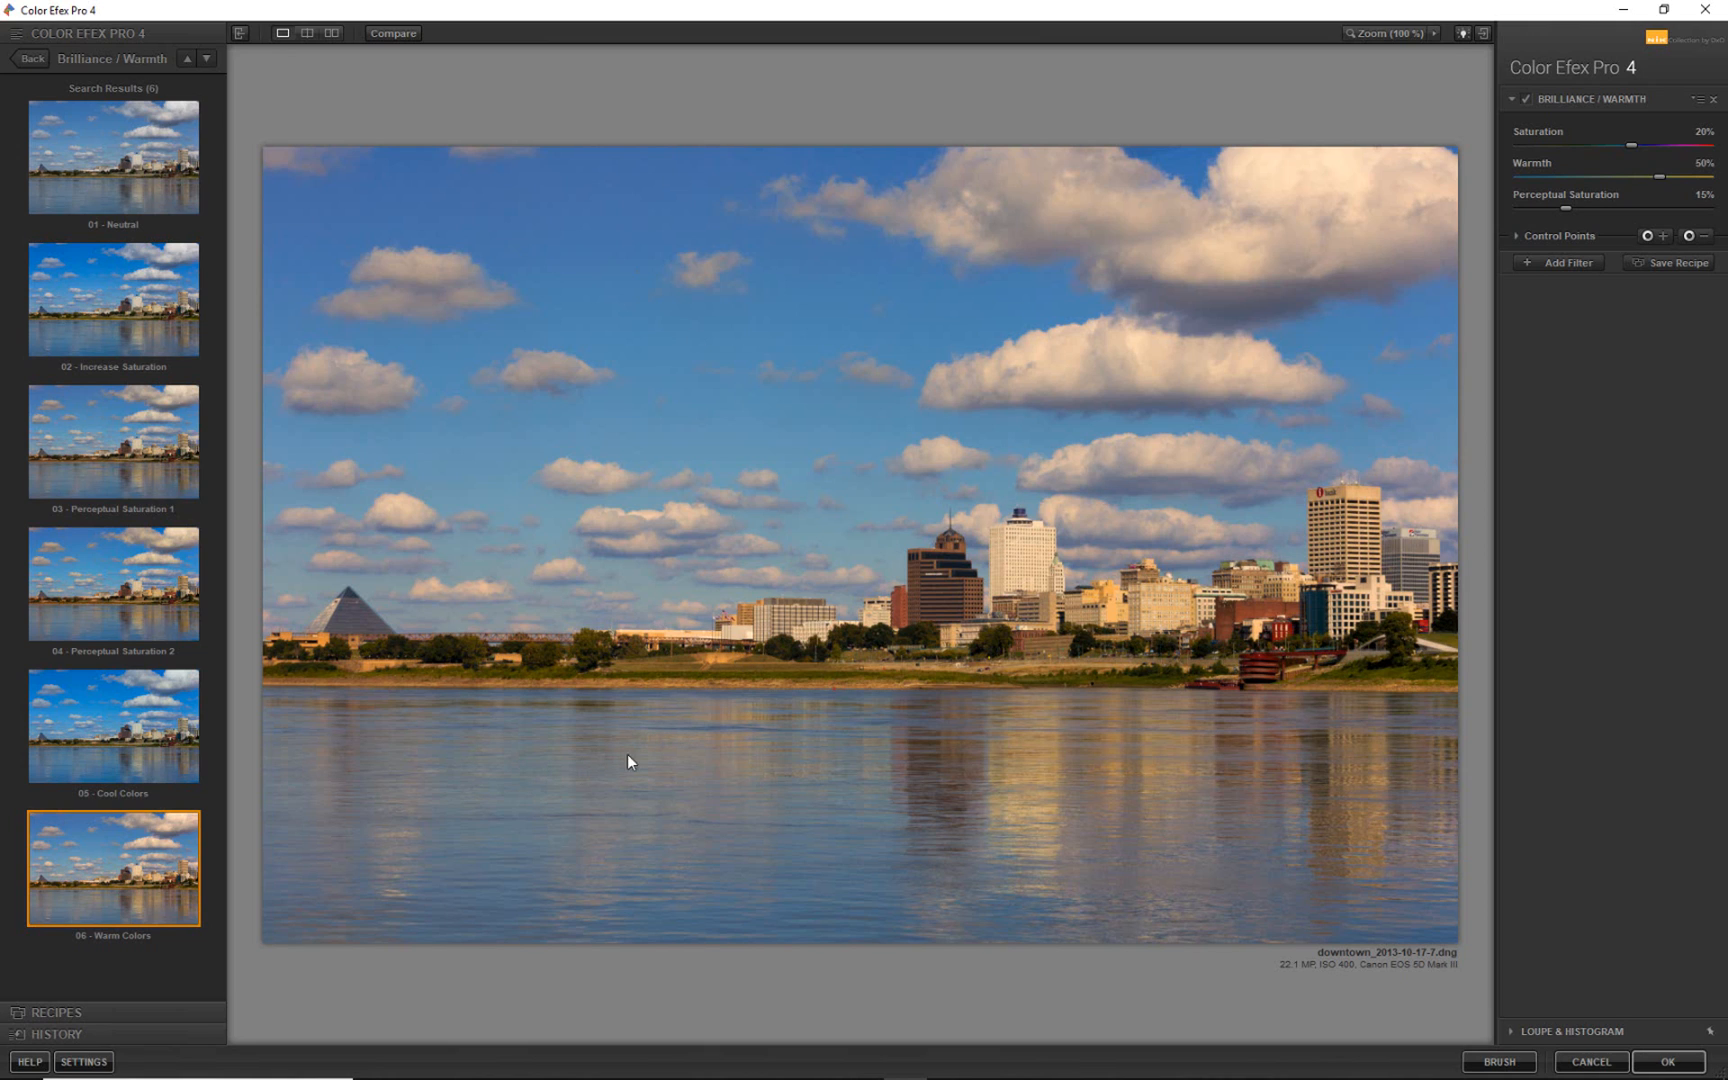
{"action": "left_click", "coordinate": [1673, 1062]}
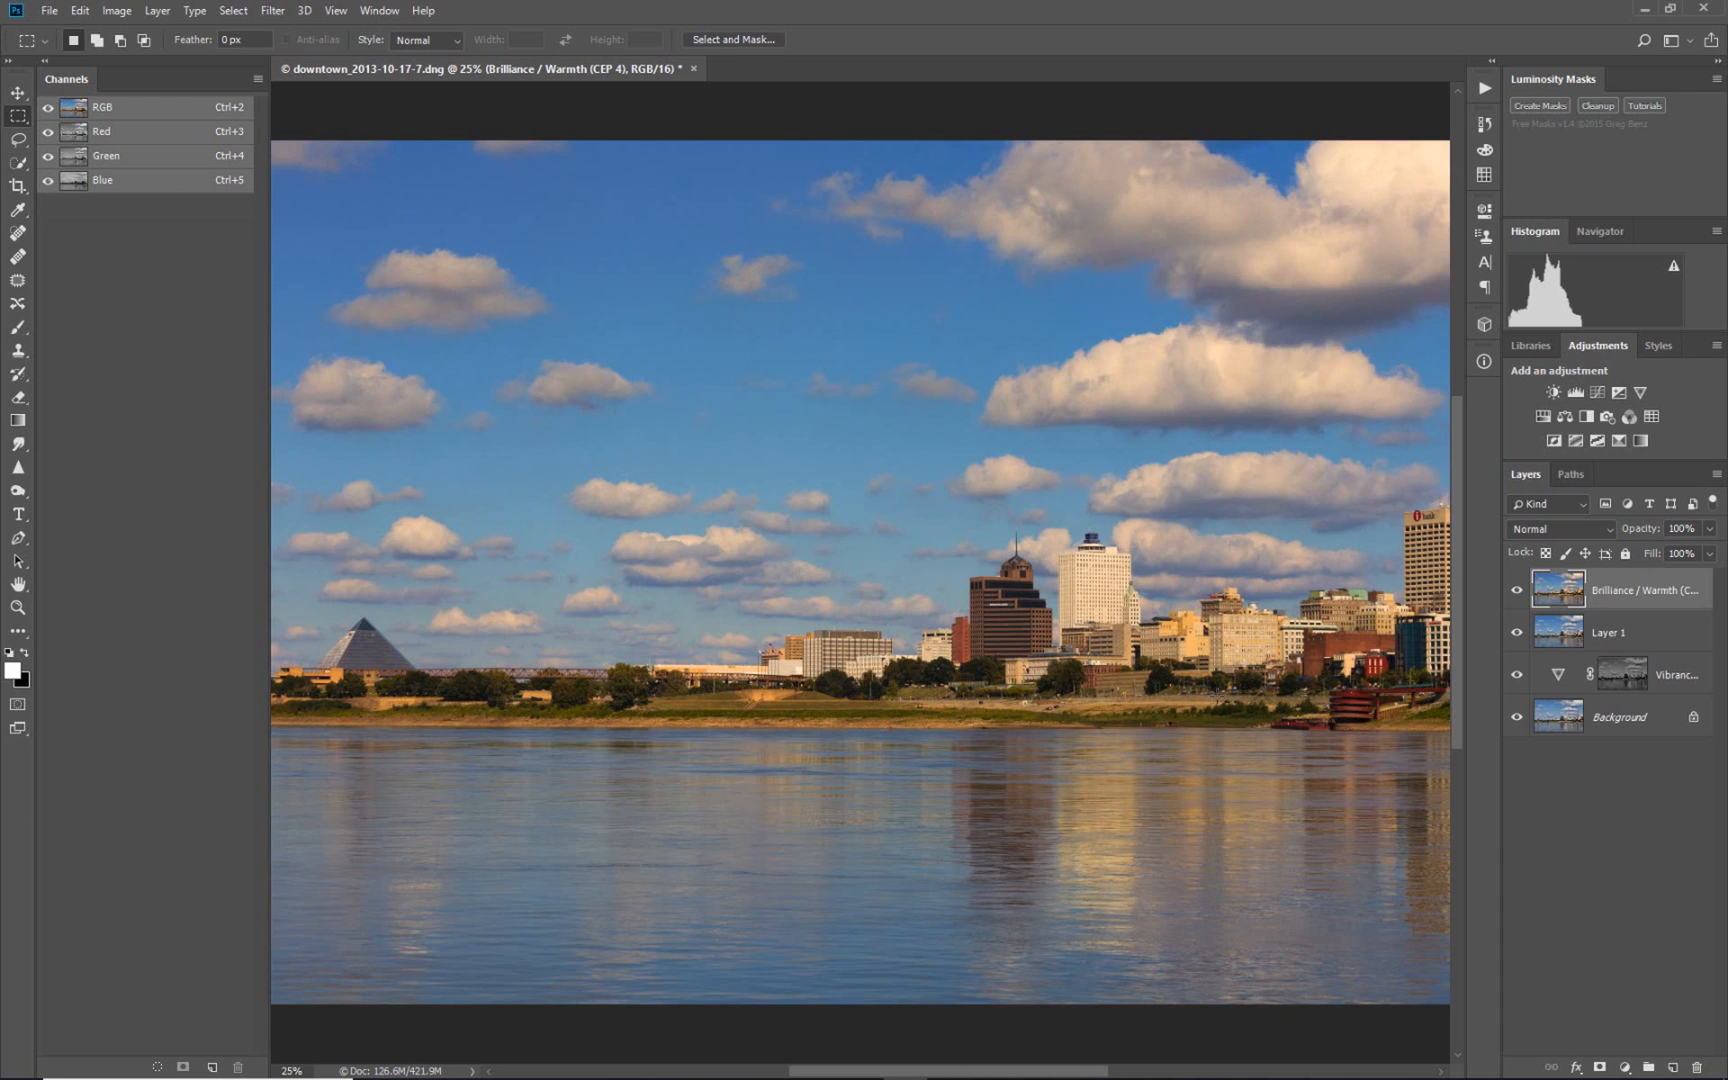
{"action": "left_click", "coordinate": [1516, 591]}
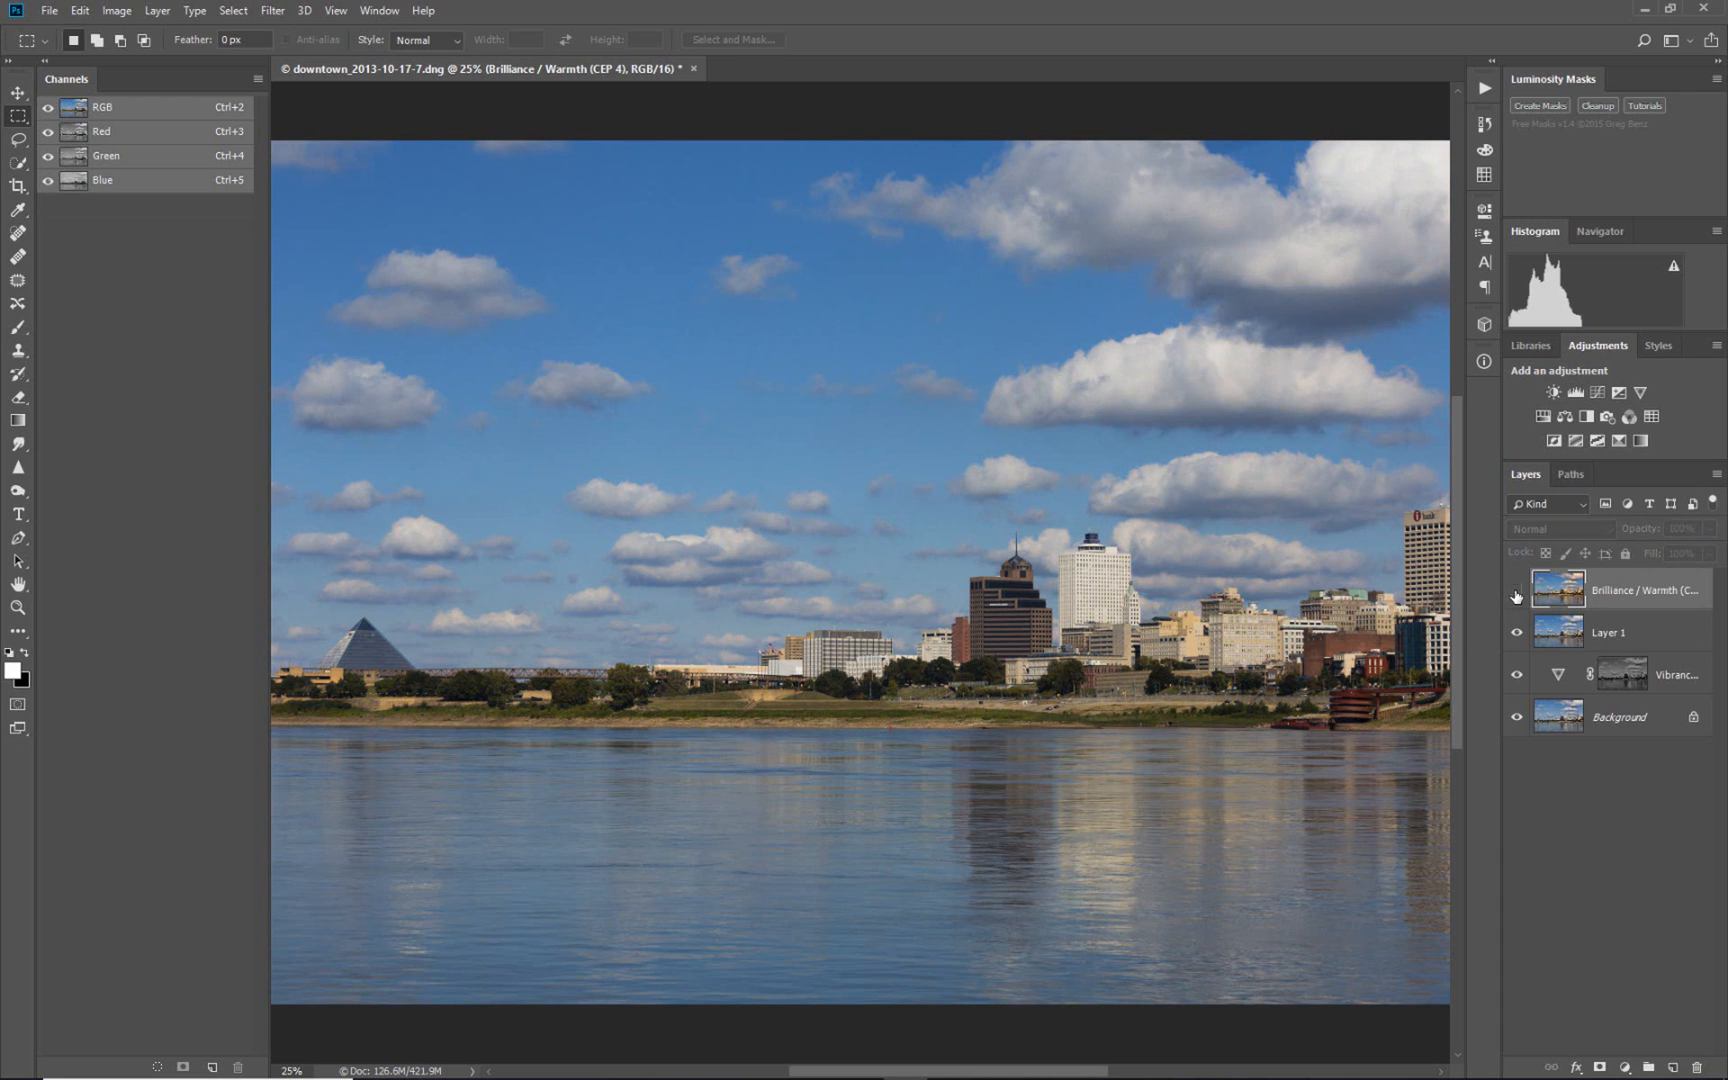
{"action": "left_click", "coordinate": [1516, 591]}
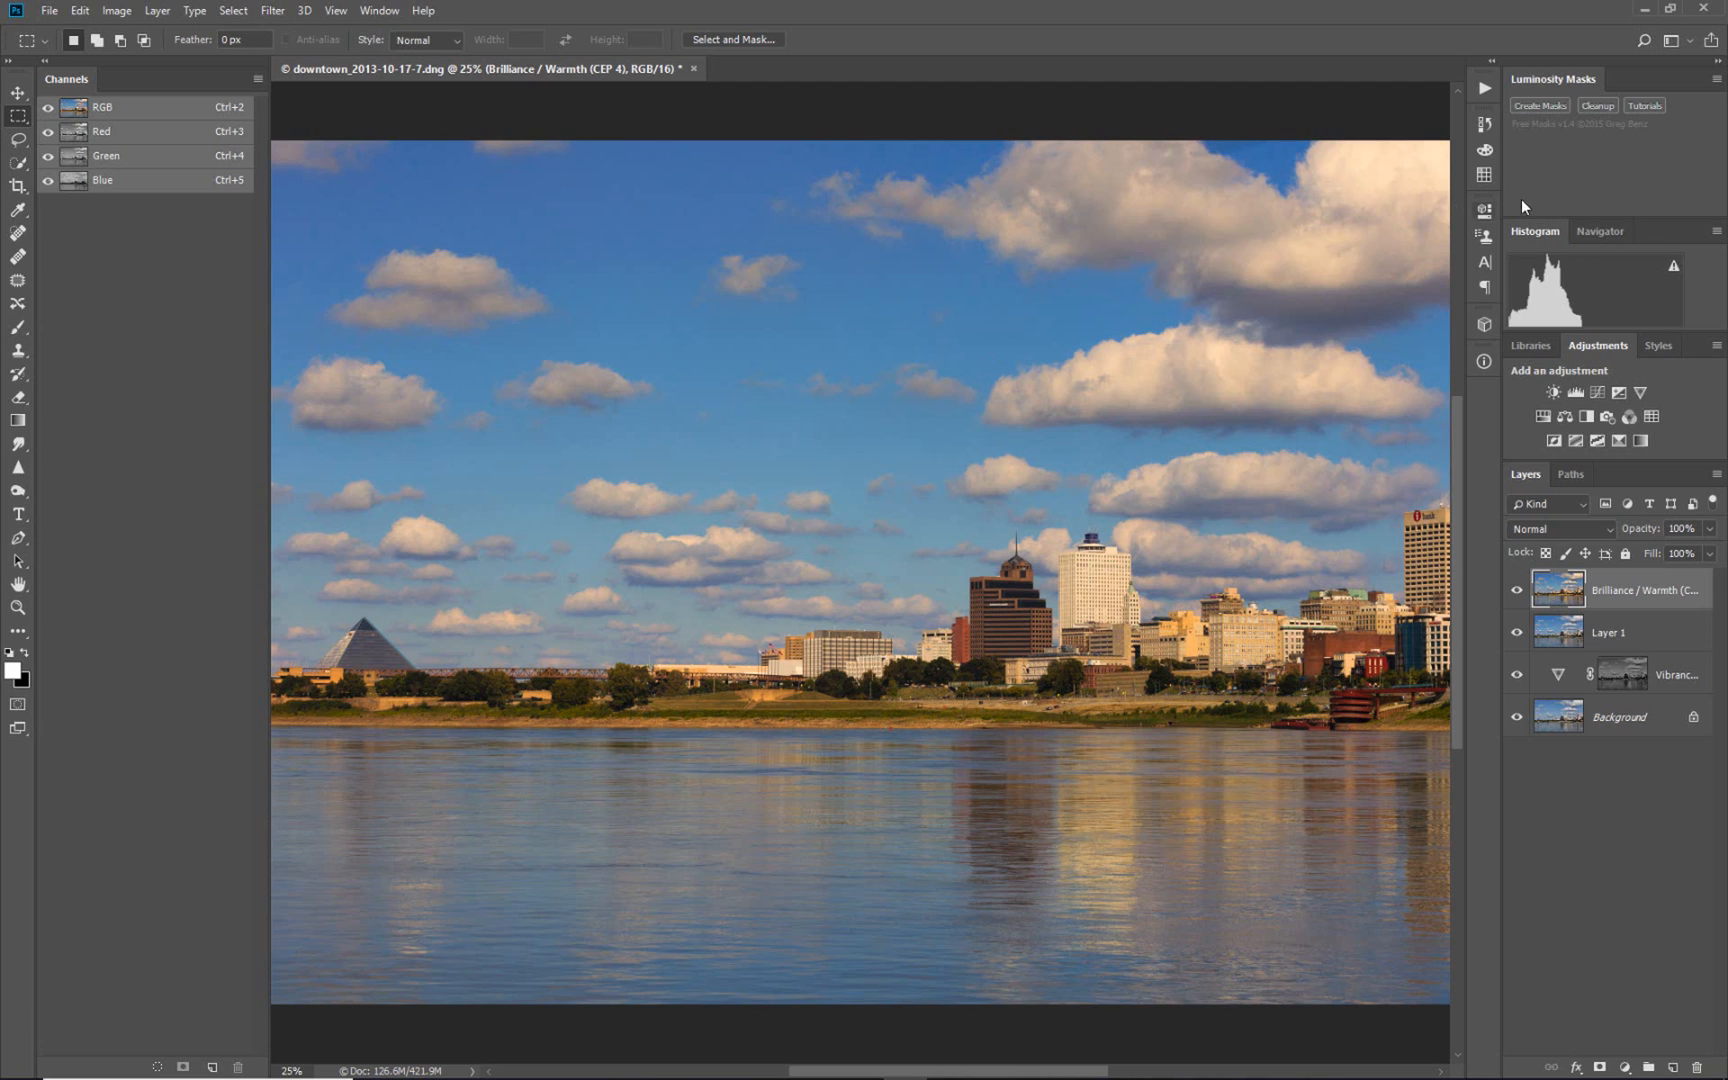
Generate the luminosity mask channels and add a layer mask from Midtones (2) to the Brilliance / Warmth layer.
{"action": "left_click", "coordinate": [1536, 100]}
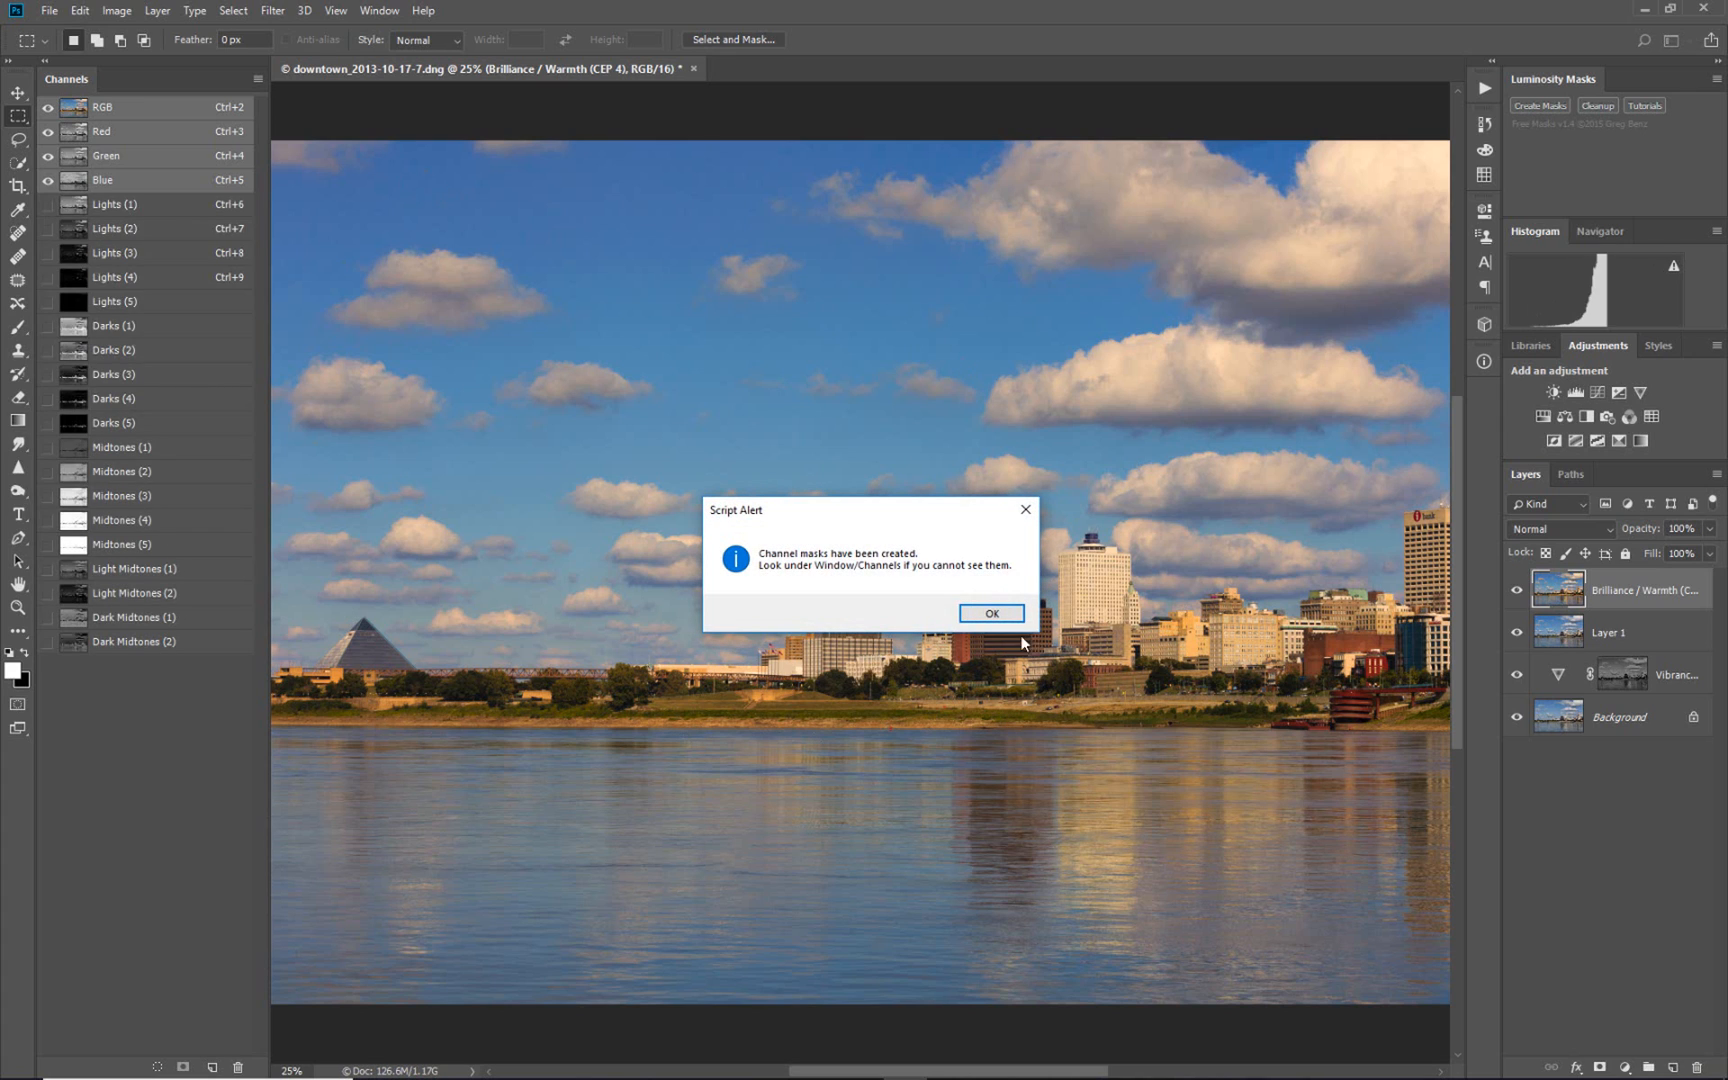
{"action": "left_click", "coordinate": [998, 614]}
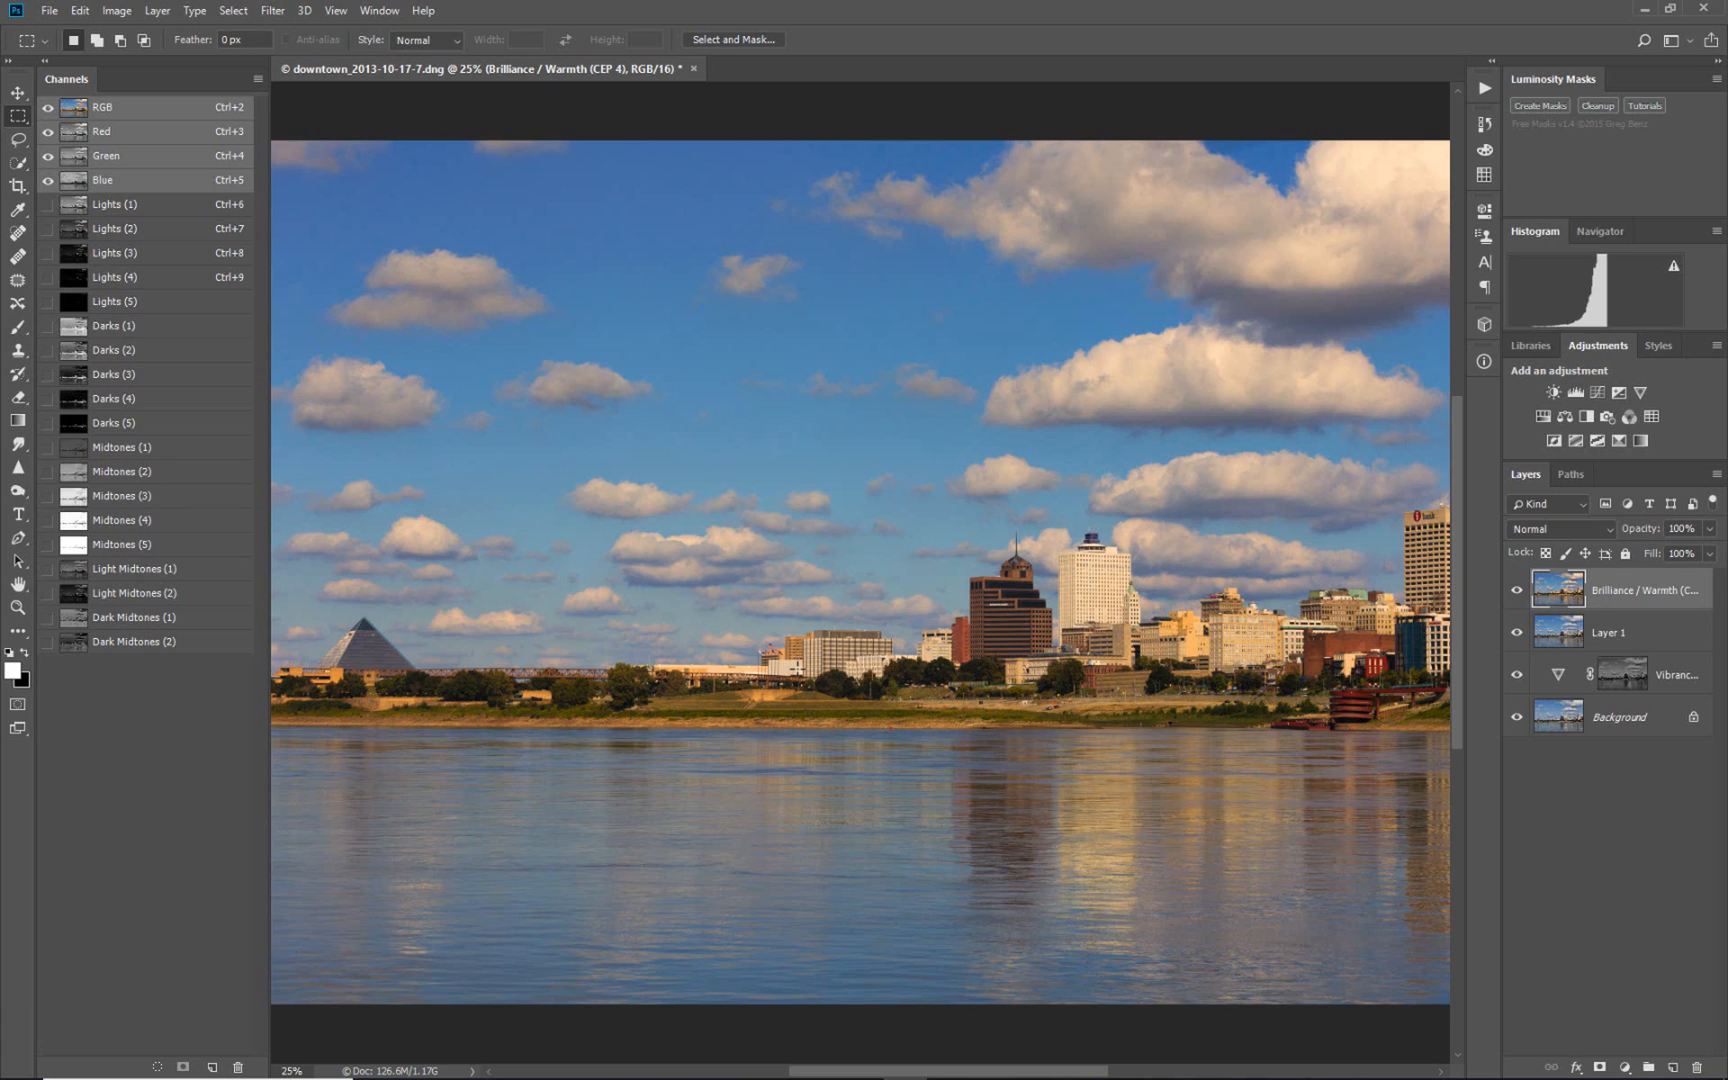
{"action": "left_click", "coordinate": [133, 476]}
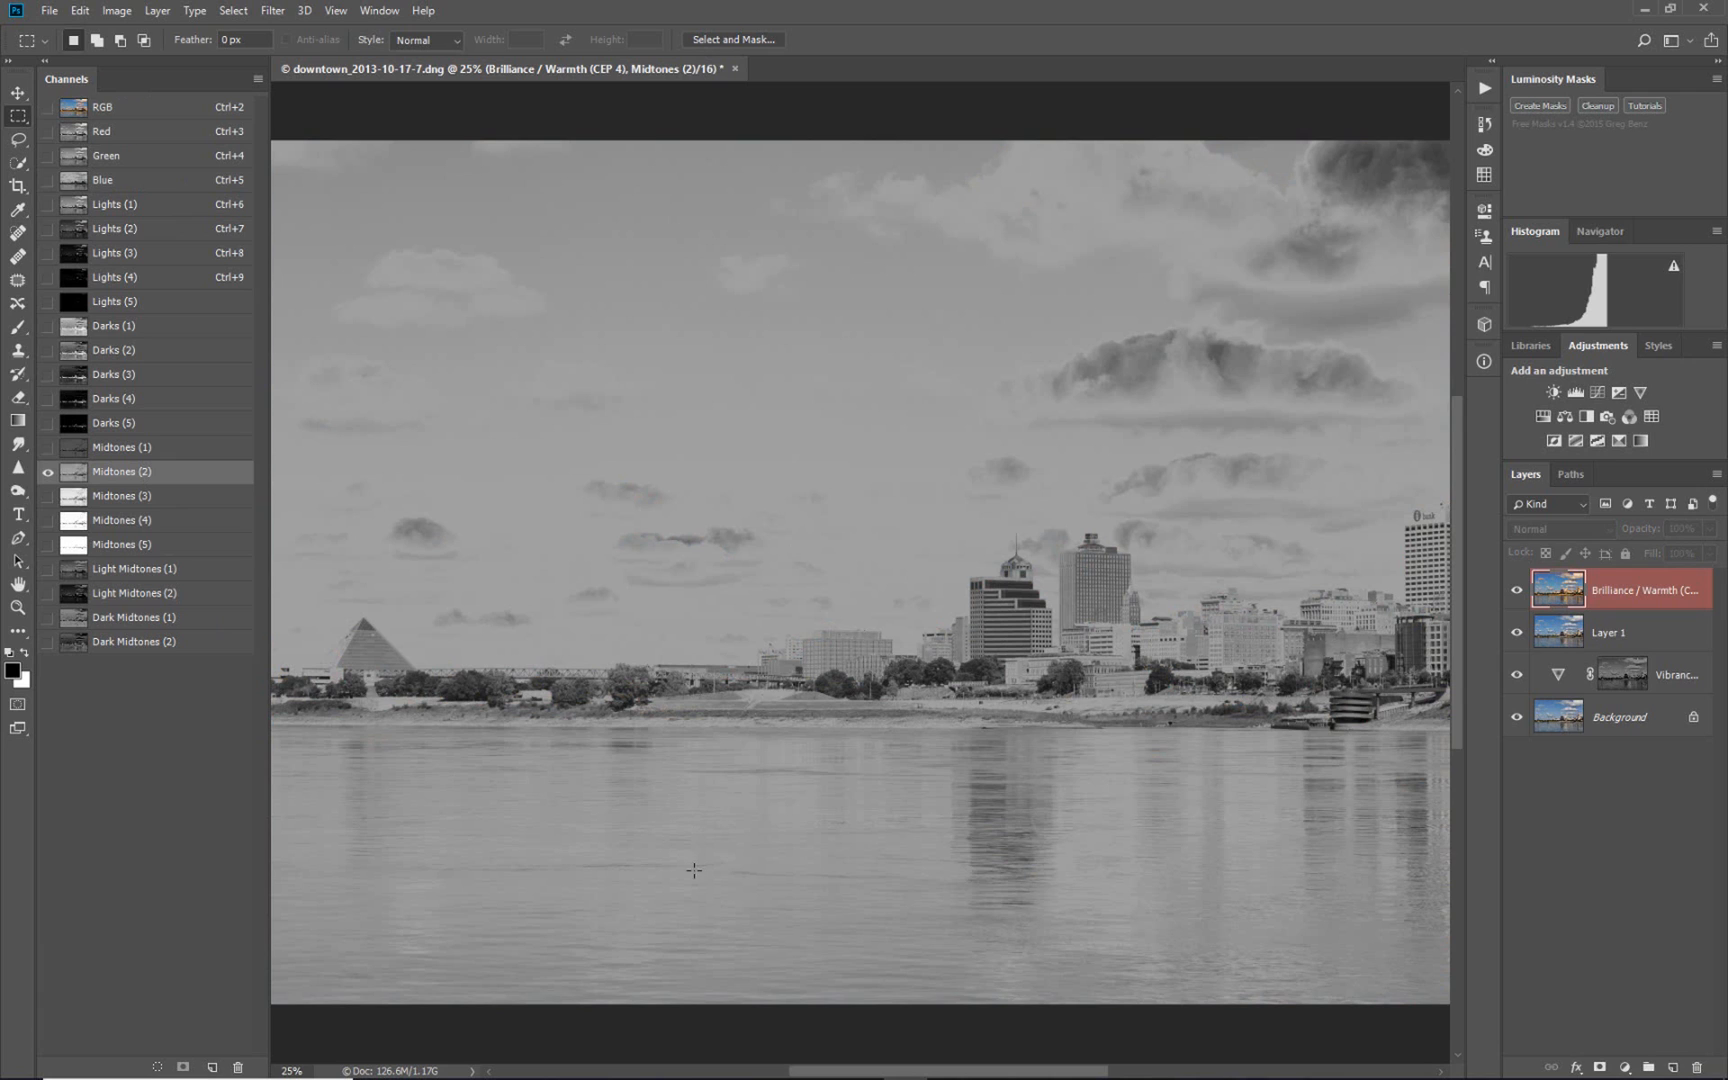
{"action": "left_click", "coordinate": [157, 1067]}
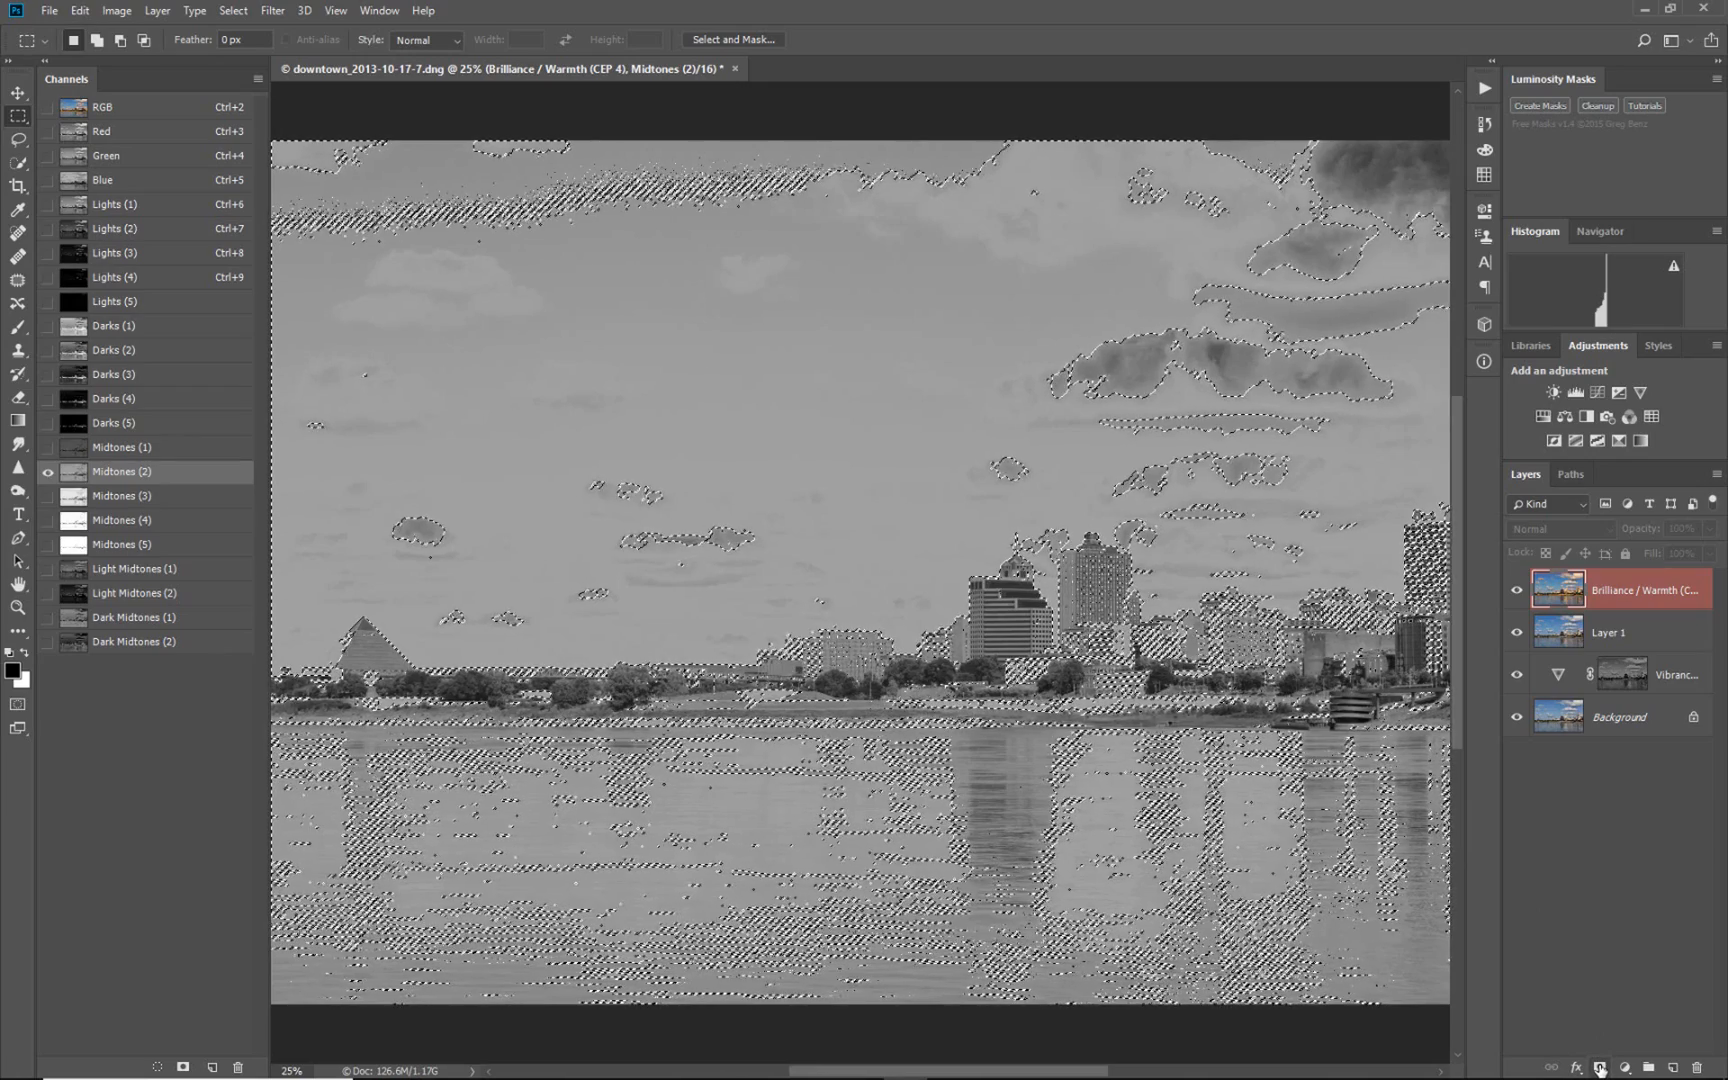
{"action": "left_click", "coordinate": [1599, 1068]}
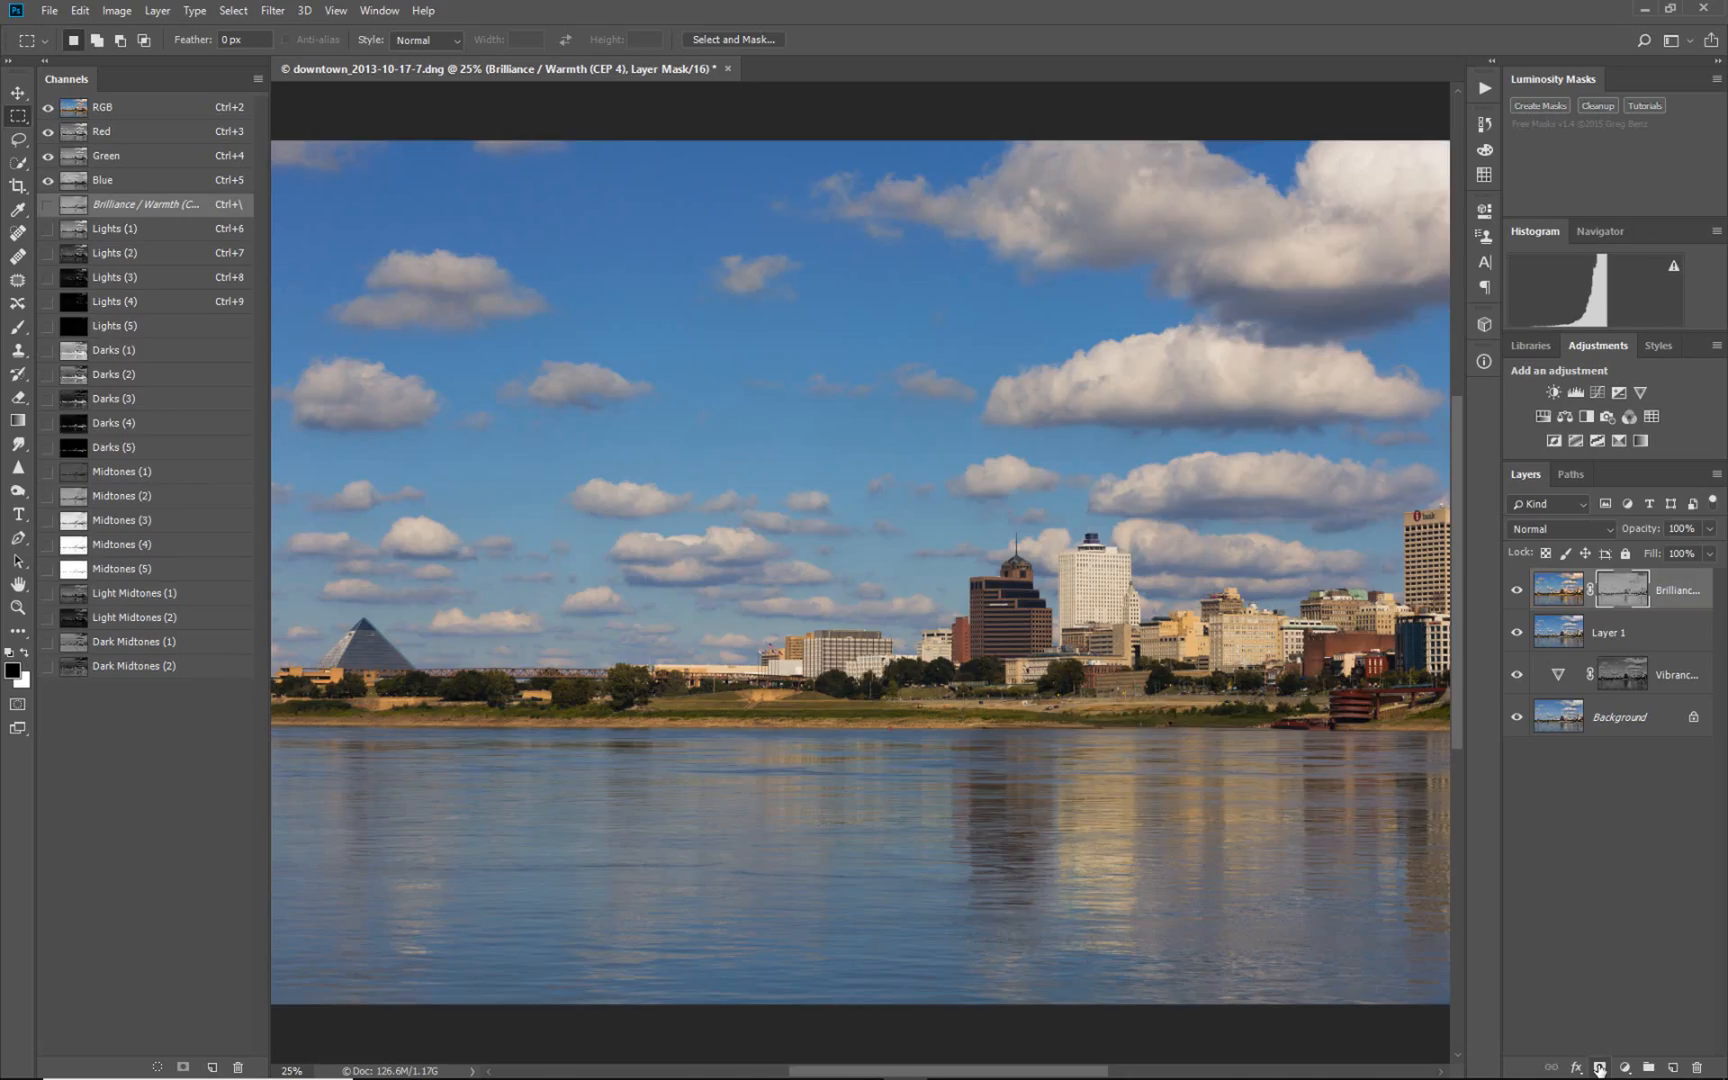
Inspect the Brilliance / Warmth layer's mask on its own and compare the photo with and without that masked layer.
{"action": "left_click", "coordinate": [1631, 592], "text": "alt"}
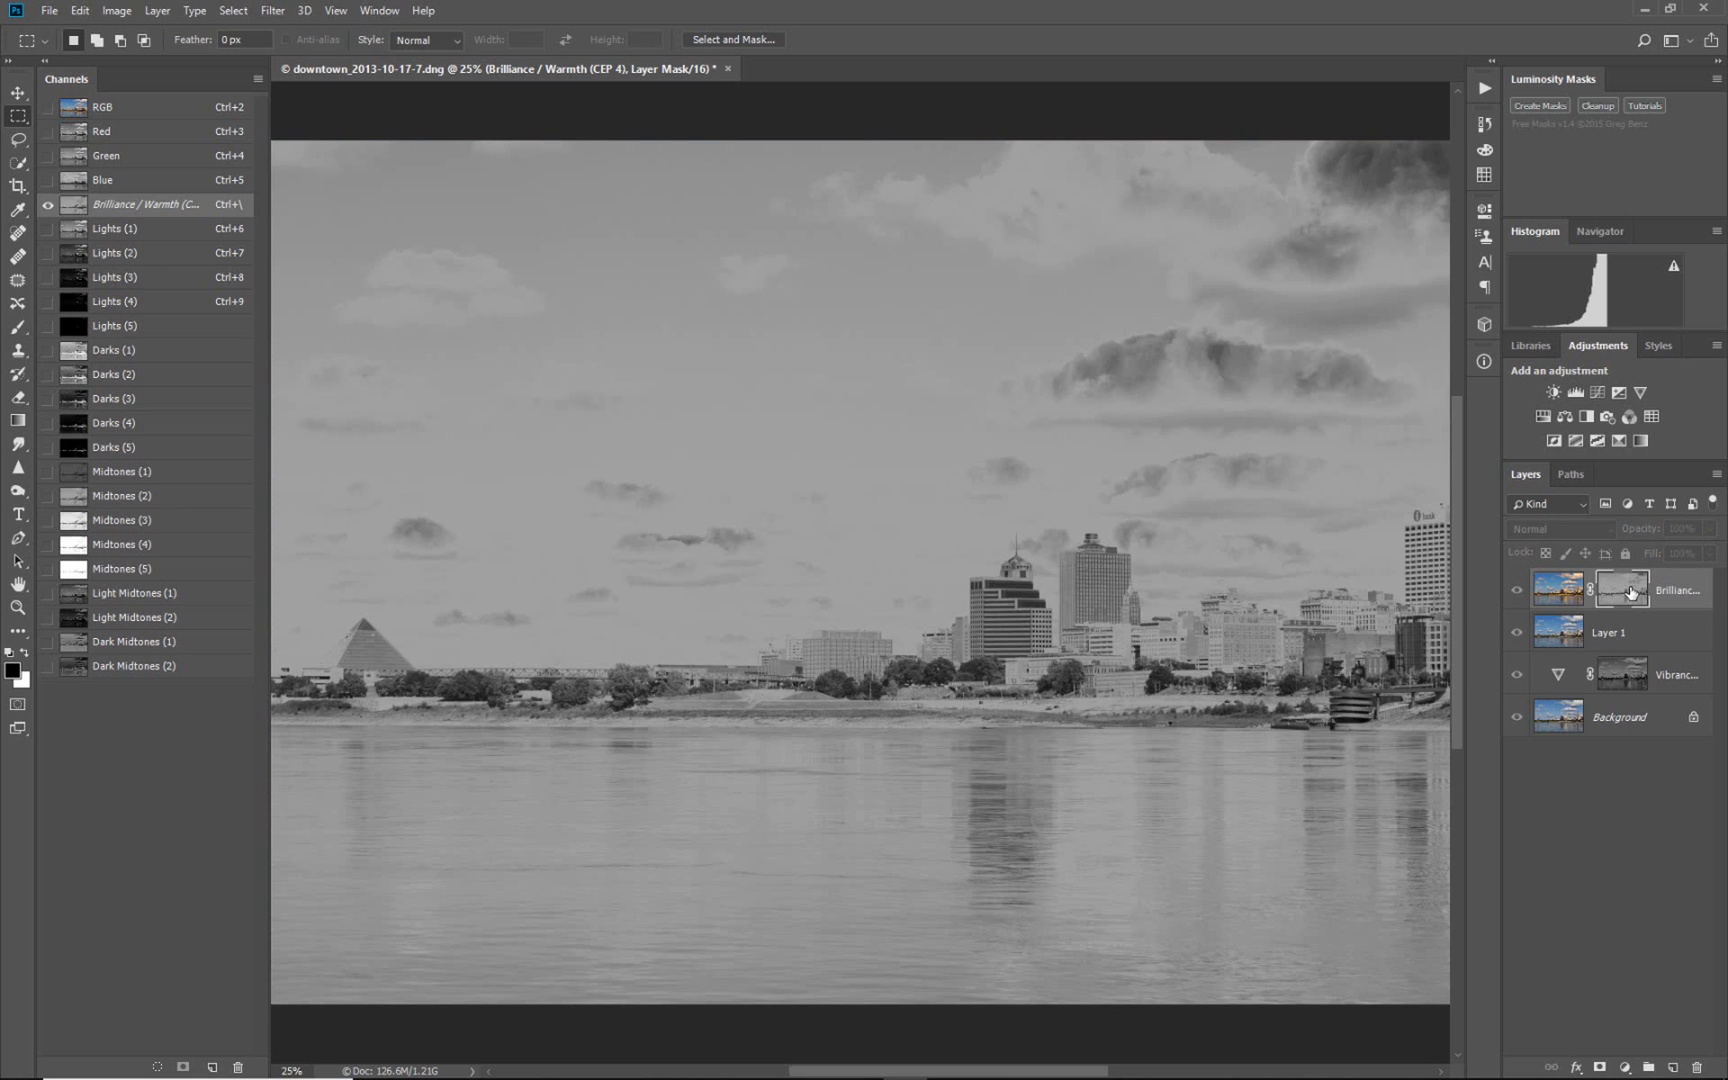
{"action": "left_click", "coordinate": [1555, 592]}
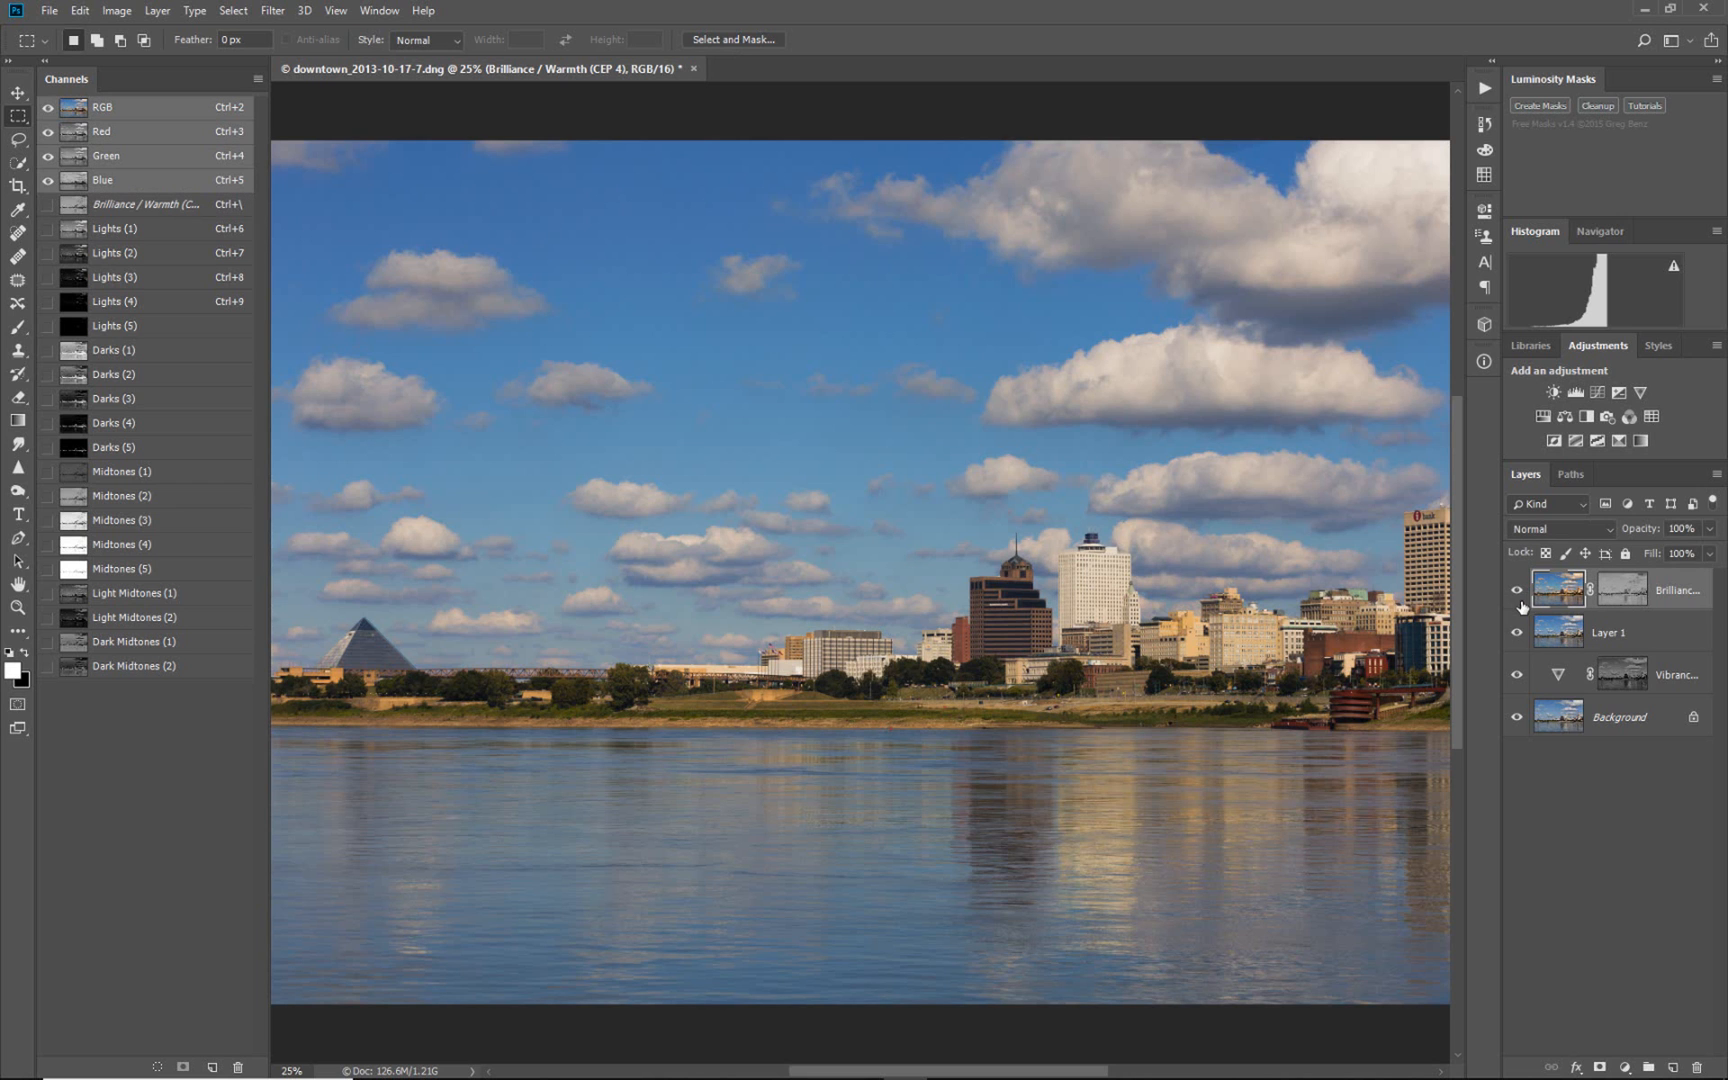
{"action": "left_click", "coordinate": [1517, 592]}
{"action": "left_click", "coordinate": [1517, 592]}
{"action": "left_click", "coordinate": [1517, 592]}
{"action": "left_click", "coordinate": [1517, 592]}
{"action": "left_click", "coordinate": [1517, 592]}
Lower the Brilliance / Warmth layer's opacity to 77%.
{"action": "left_click", "coordinate": [1705, 530]}
{"action": "left_click_drag", "start_coordinate": [1709, 556], "coordinate": [1678, 554]}
{"action": "left_click", "coordinate": [1061, 771]}
Hide the Brilliance / Warmth layer and delete the stamped Layer 1 beneath it.
{"action": "left_click", "coordinate": [1516, 590]}
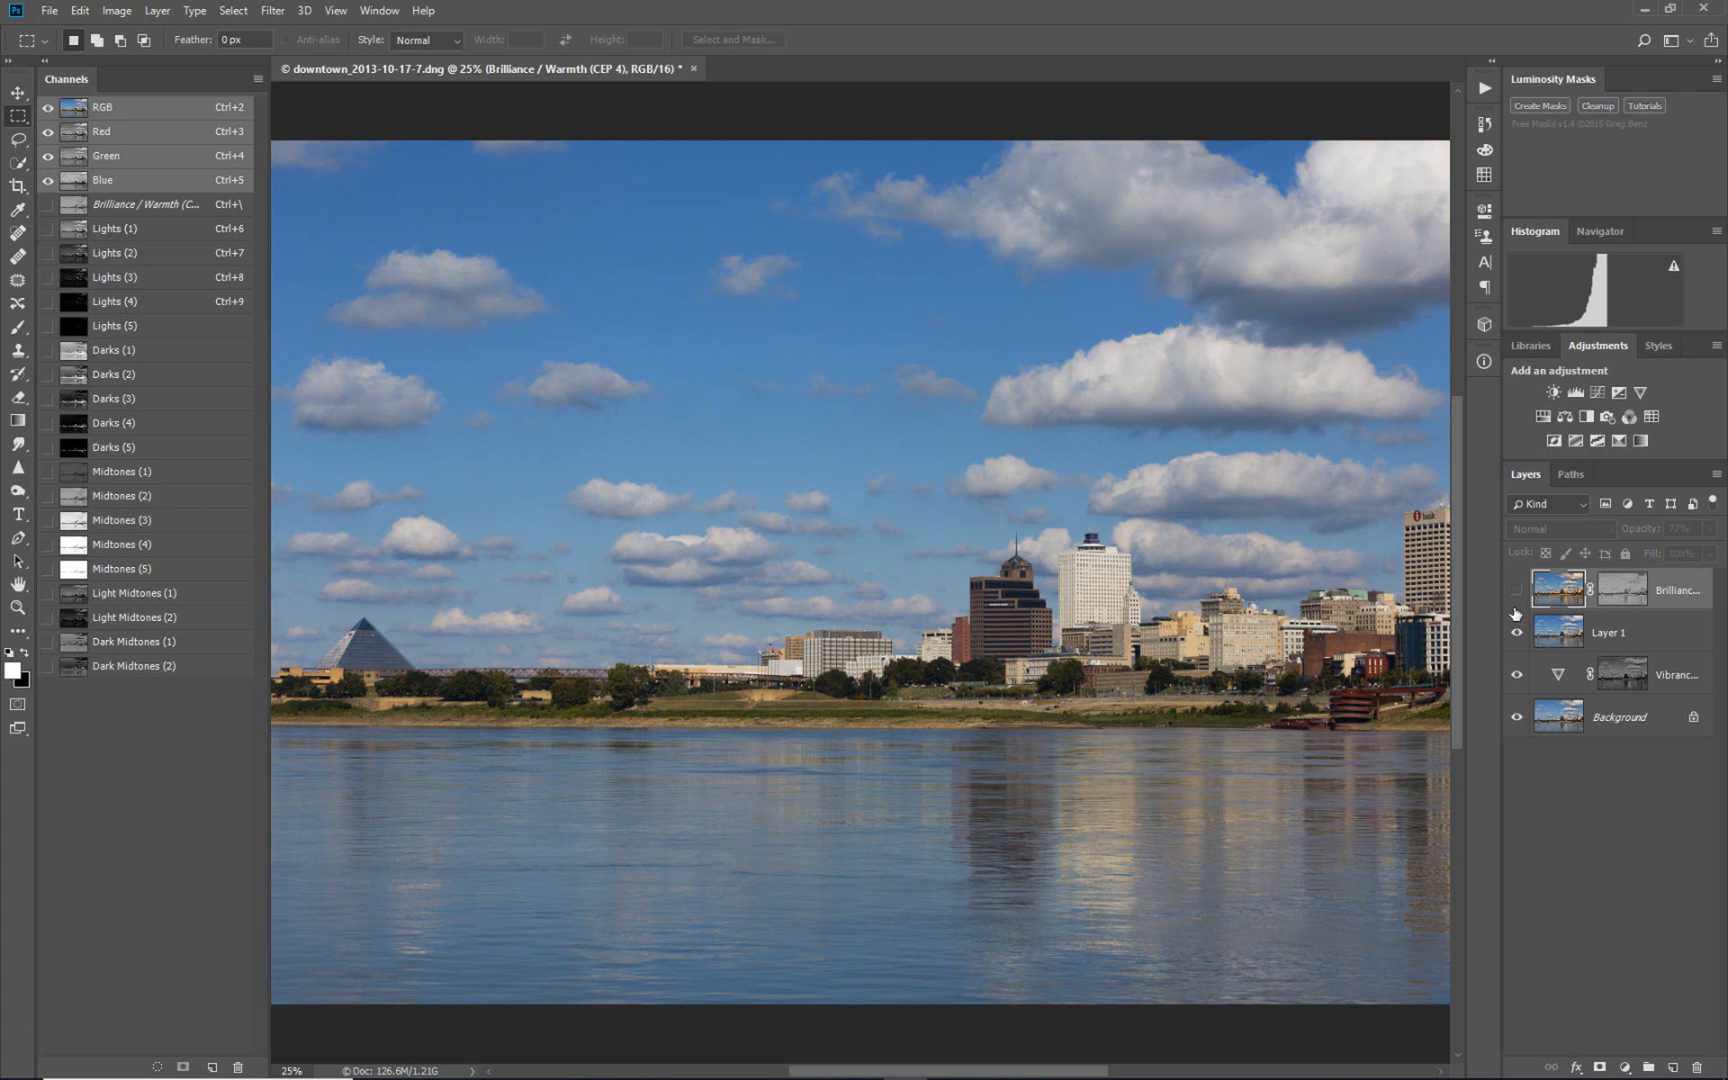
{"action": "left_click", "coordinate": [1516, 632]}
{"action": "left_click", "coordinate": [1516, 632]}
{"action": "left_click", "coordinate": [1624, 634]}
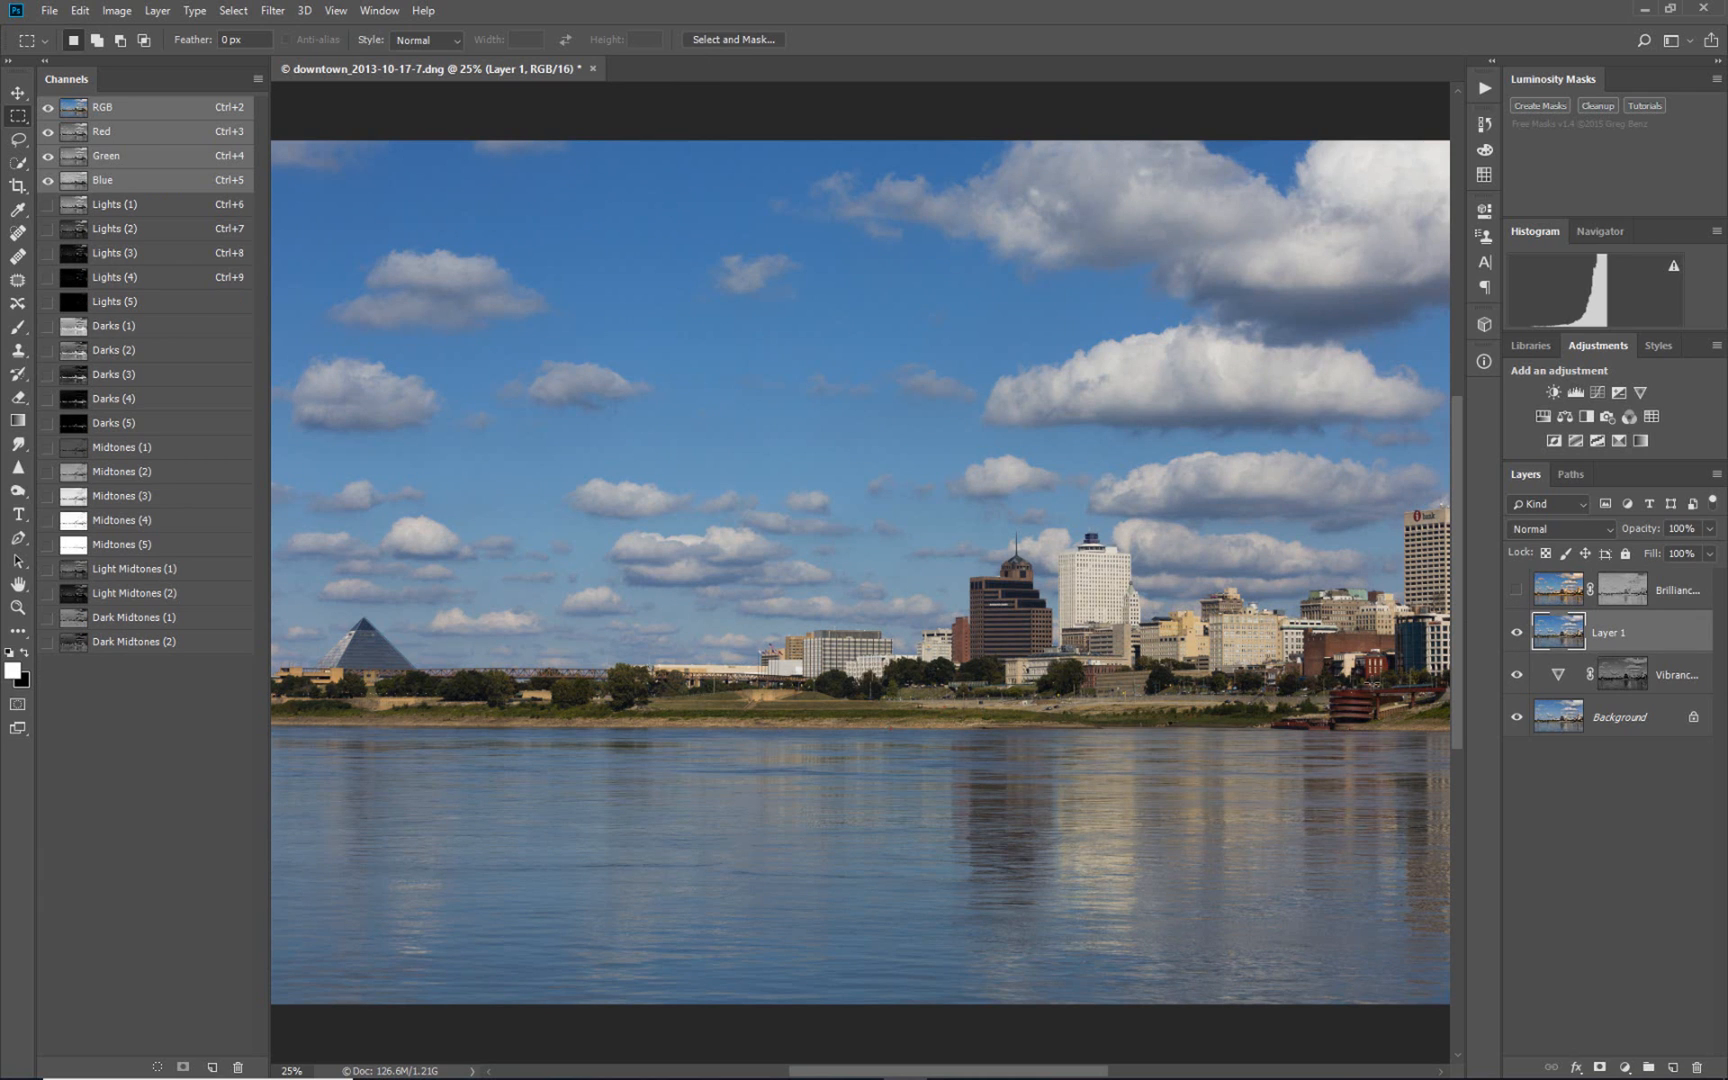
{"action": "key", "text": "Delete"}
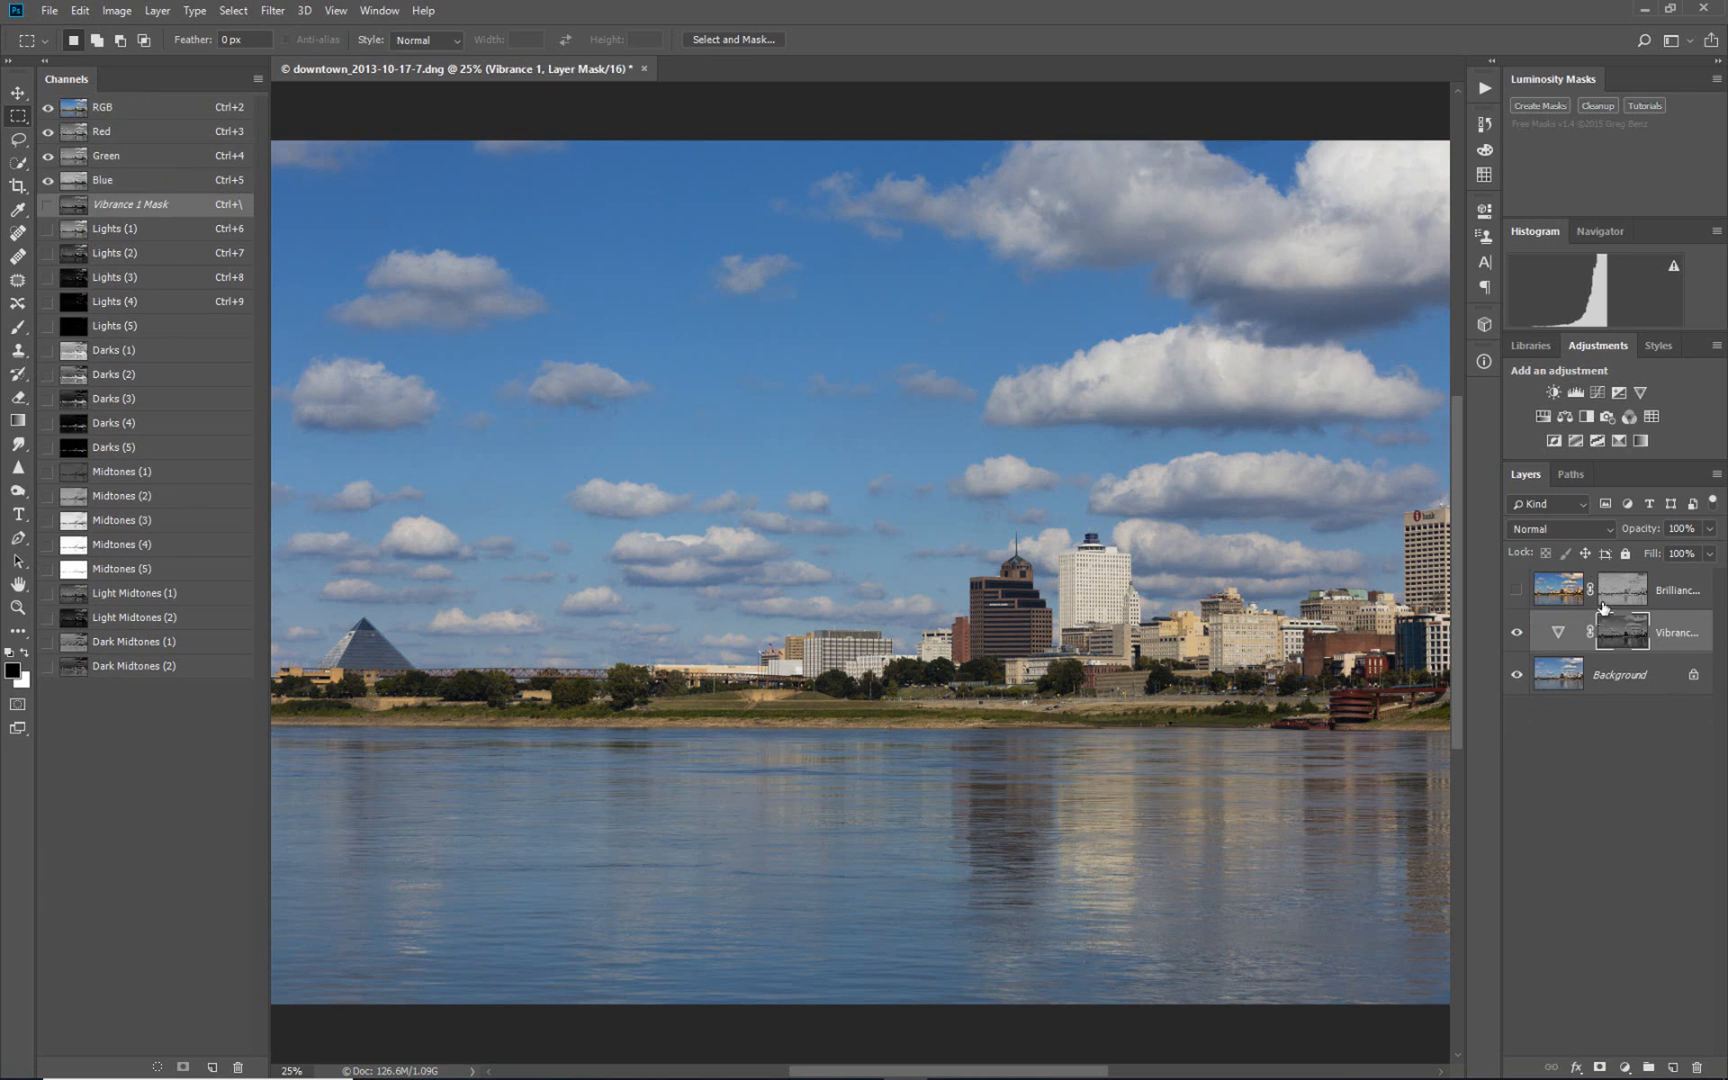
Compare the photo with and without the Vibrance adjustment, and turn the Brilliance / Warmth layer's visibility back on.
{"action": "left_click", "coordinate": [1516, 632]}
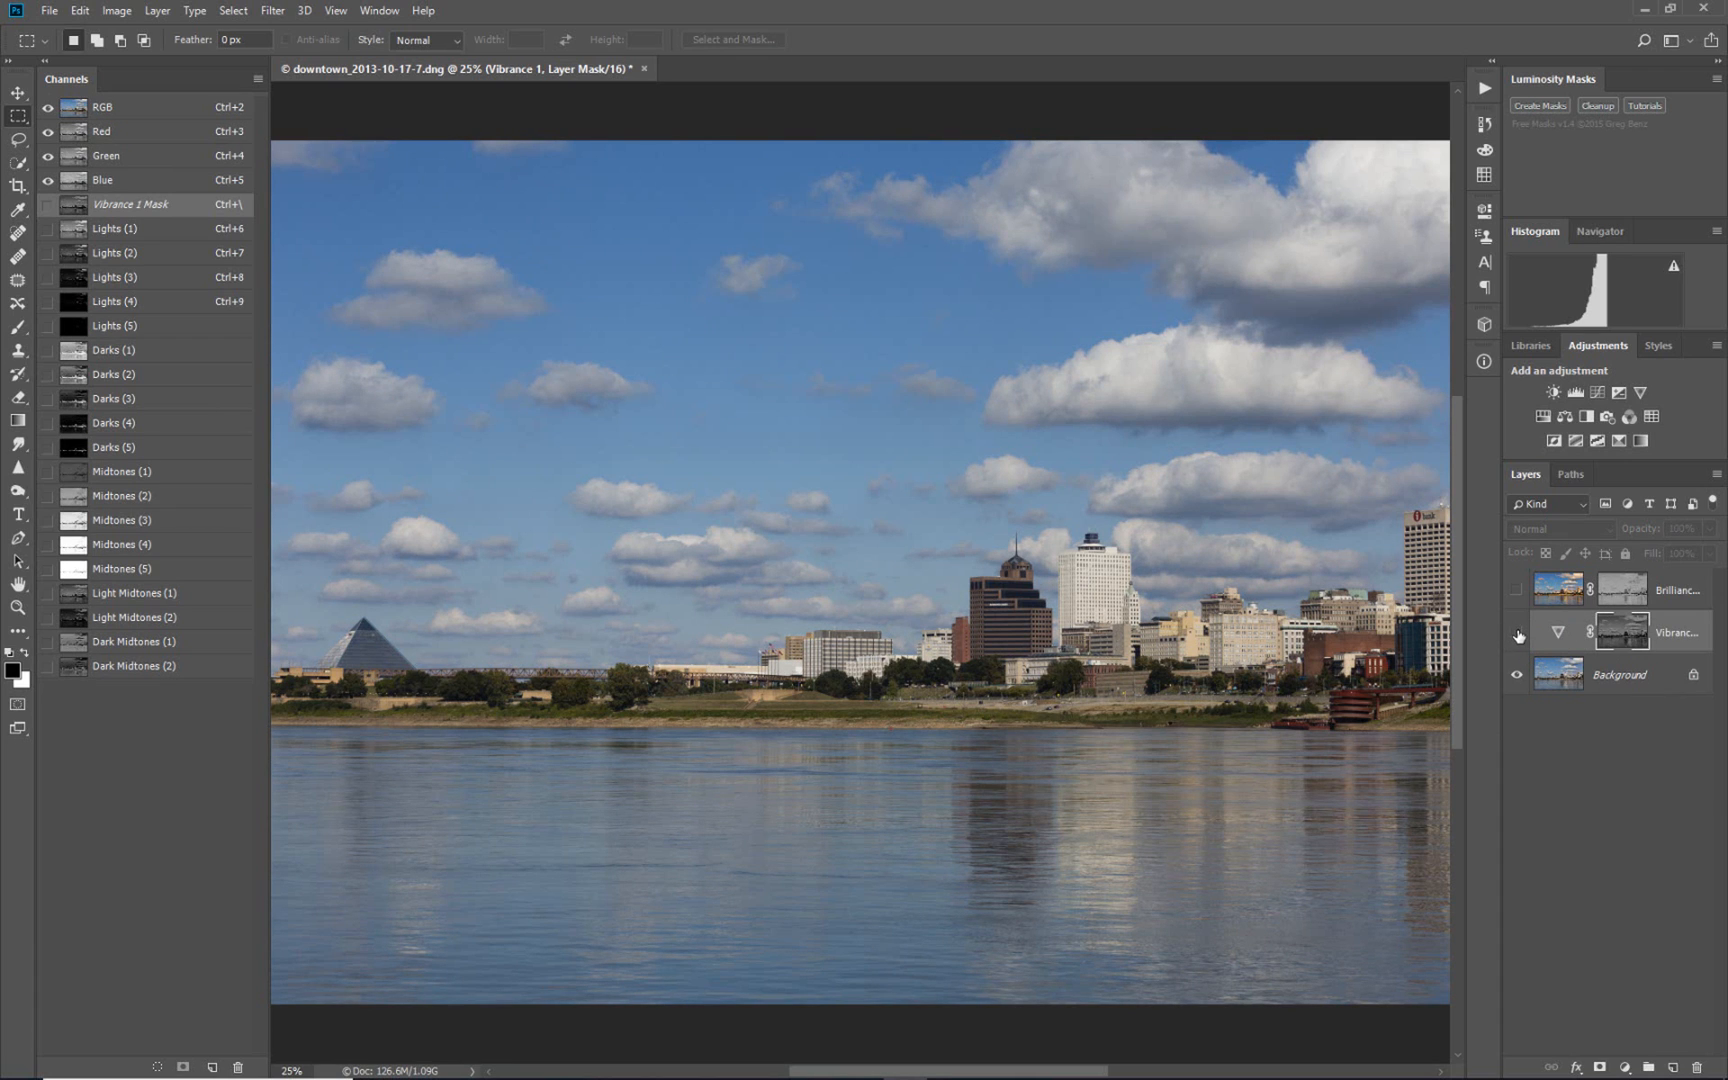
{"action": "left_click", "coordinate": [1517, 633]}
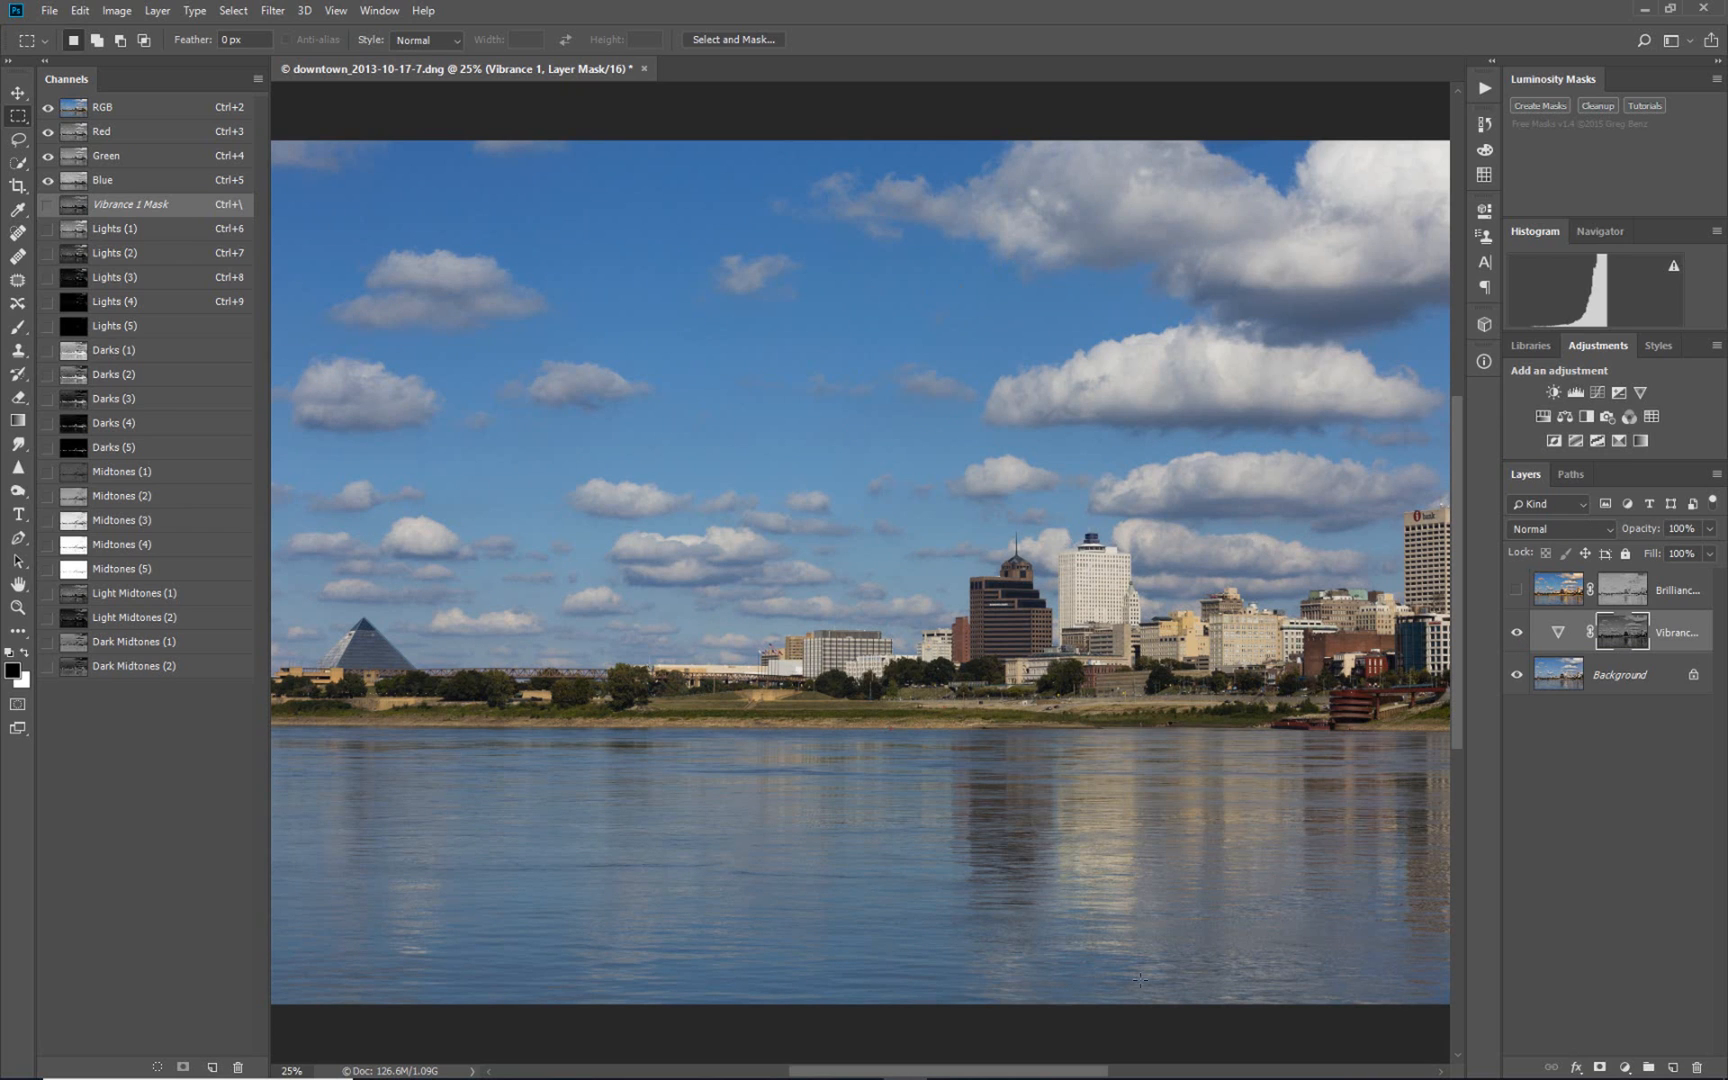
{"action": "left_click", "coordinate": [1517, 592]}
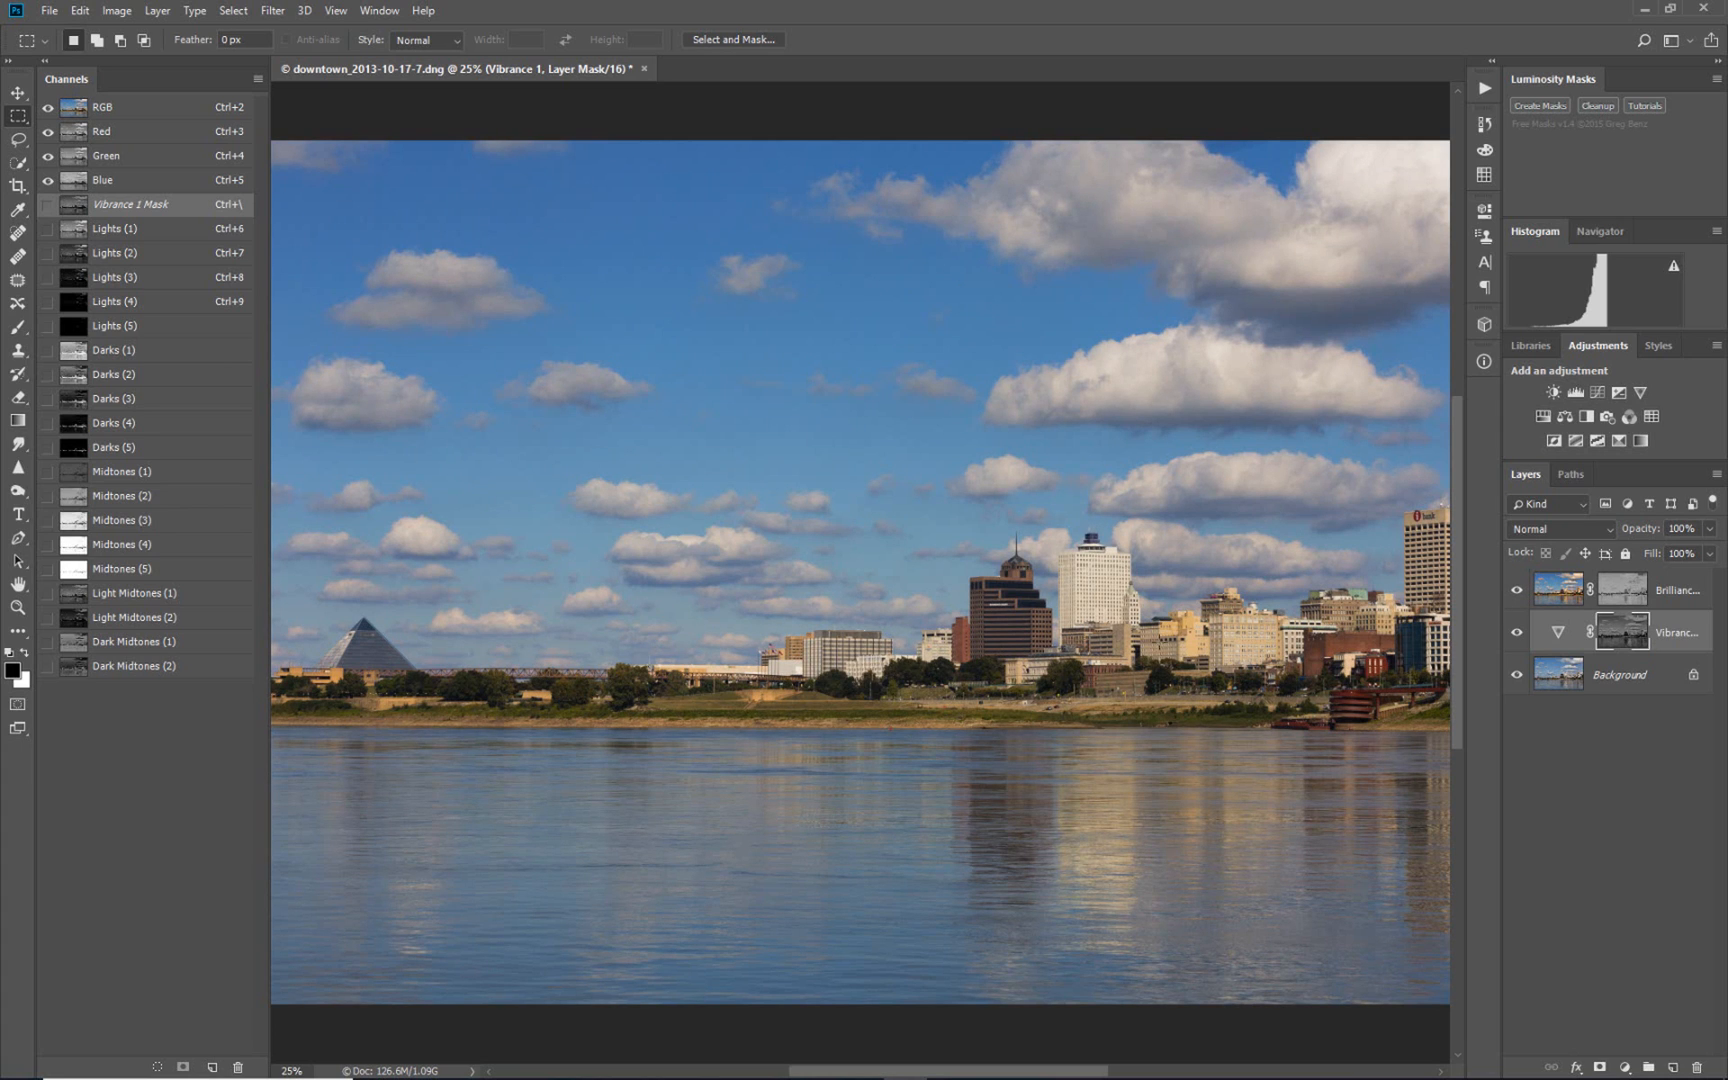